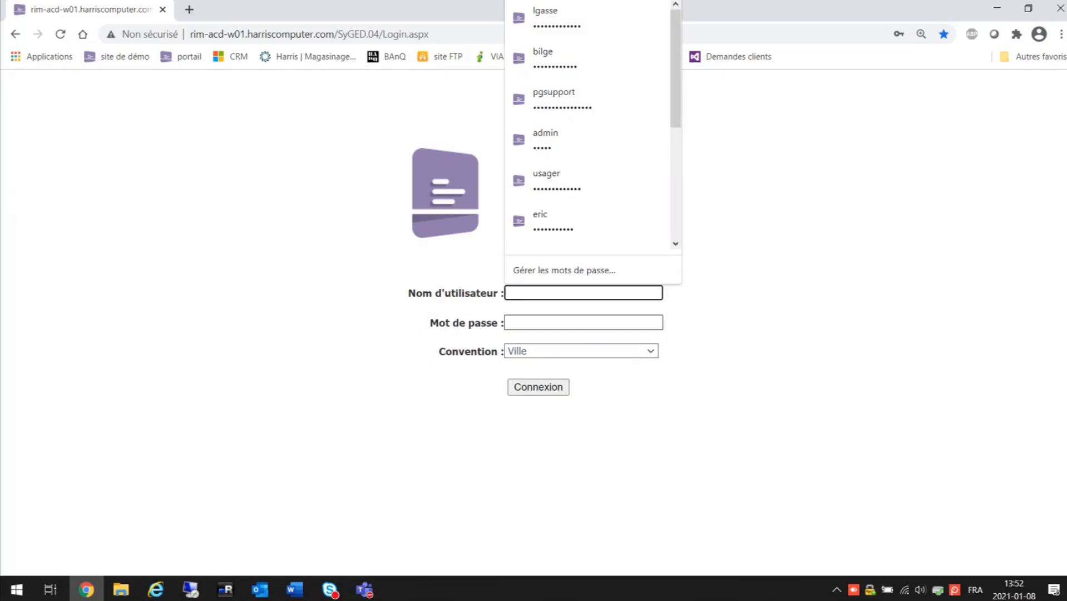
Log in to SyGED under the Ville convention with a saved account's user name and password.
left_click(896, 318)
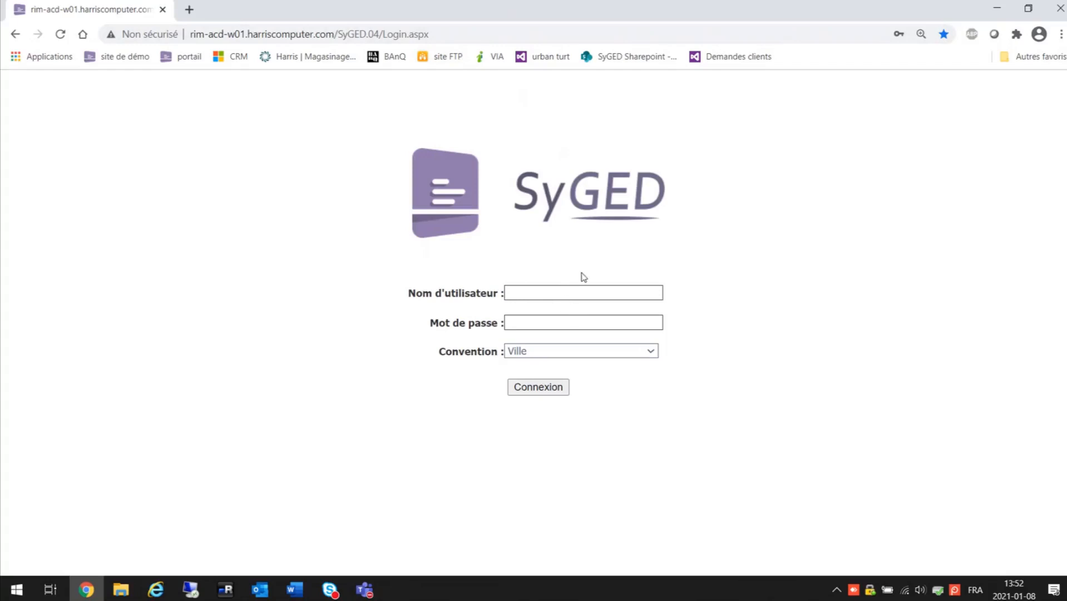
left_click(603, 296)
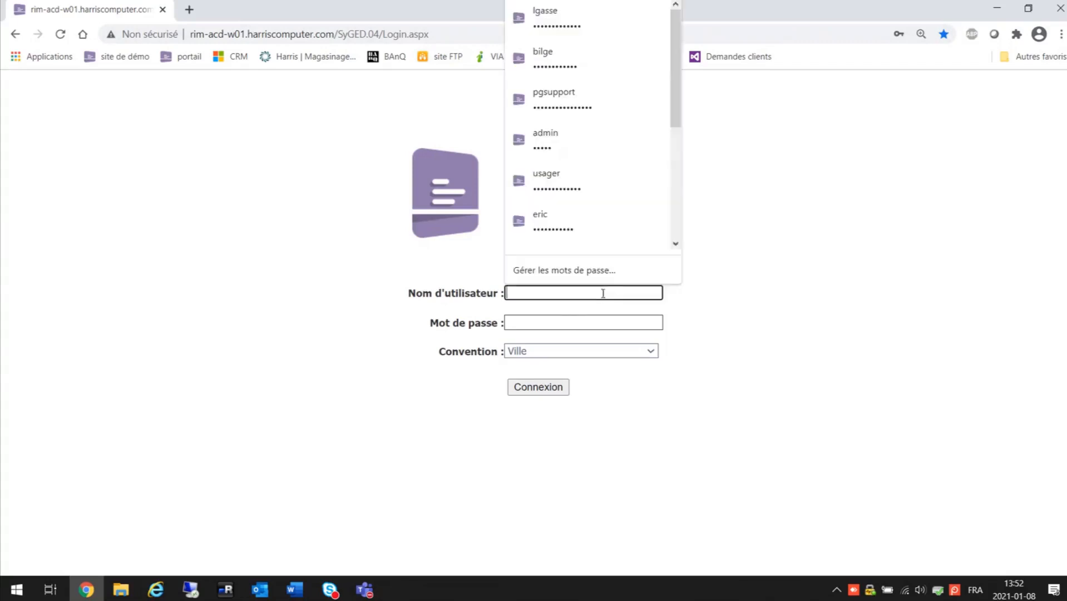
left_click(572, 52)
left_click(546, 390)
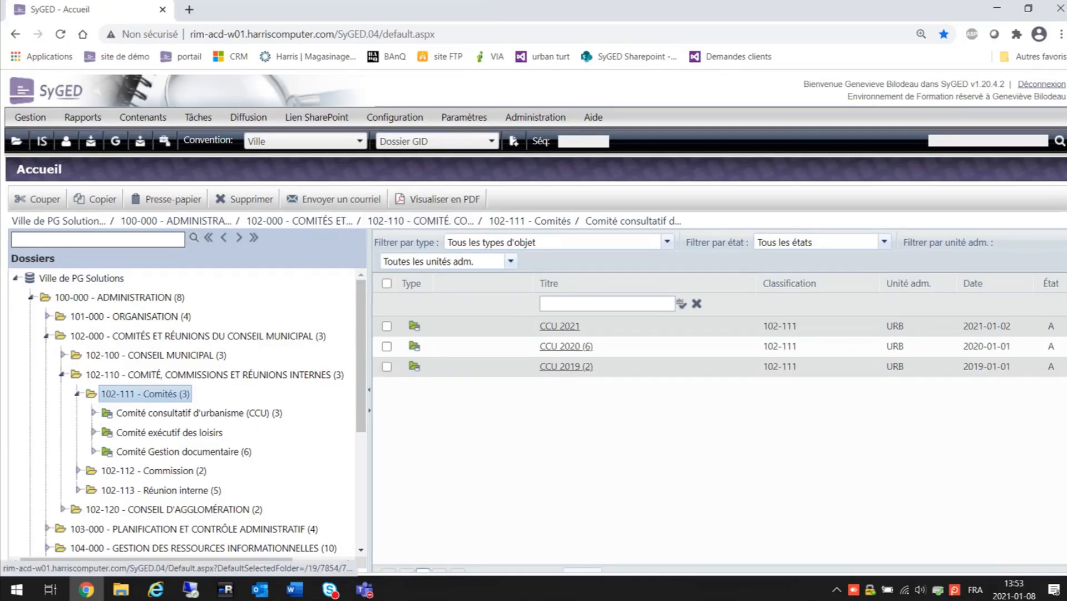
Open retention rule 101.1, Document constitutif, from the list of conservation rules.
left_click(30, 119)
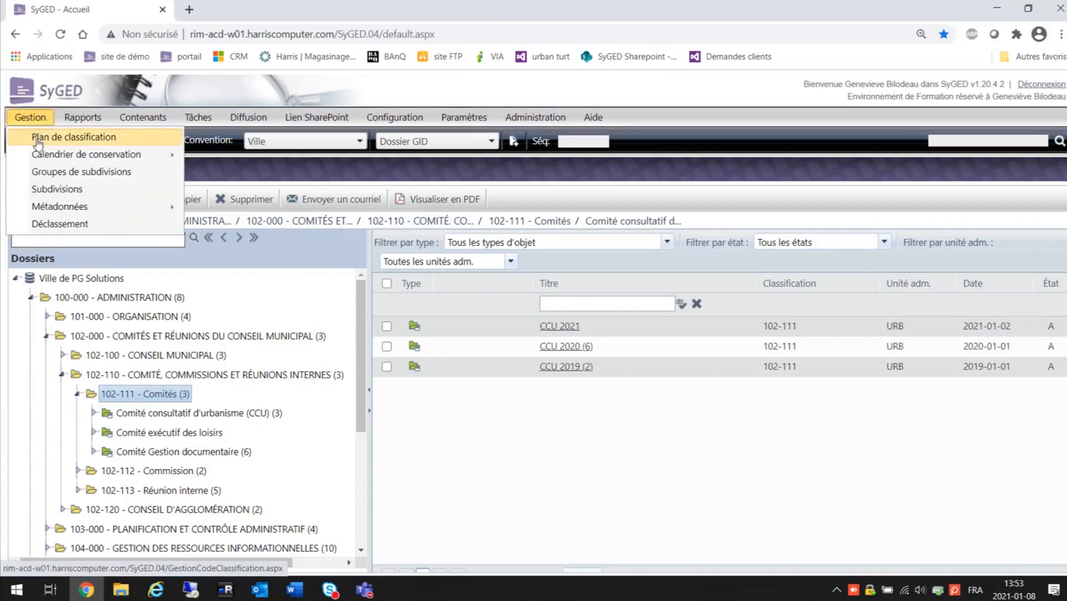
mouse_move(42, 152)
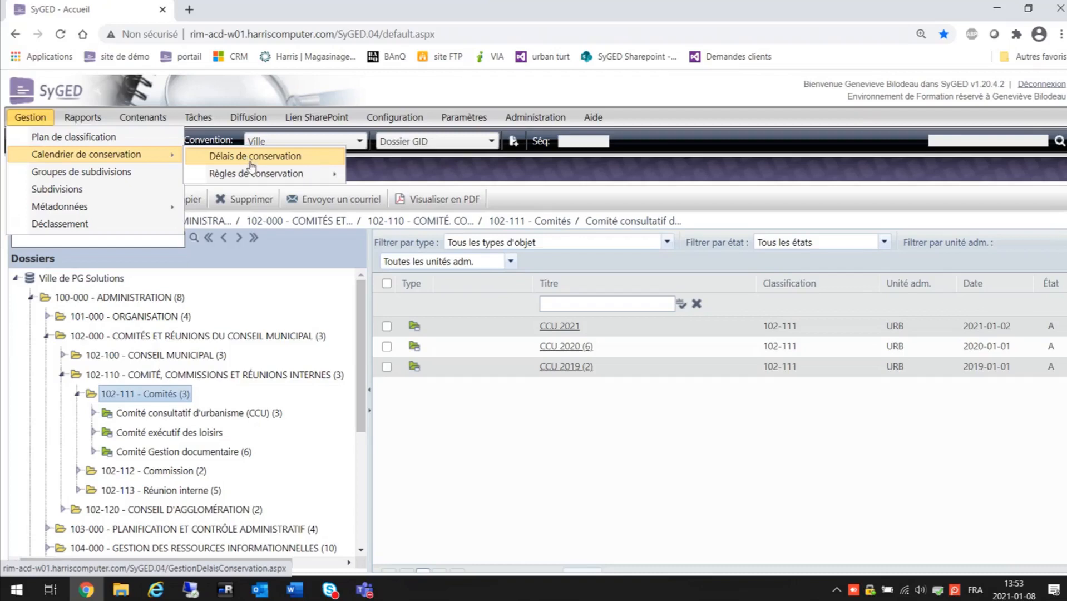
mouse_move(260, 176)
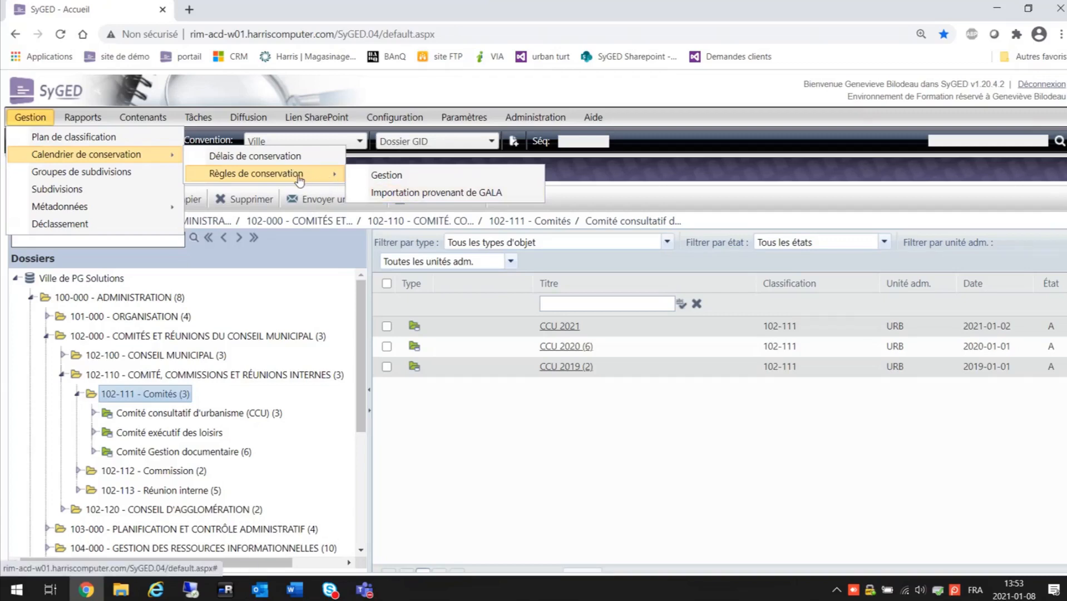
left_click(386, 174)
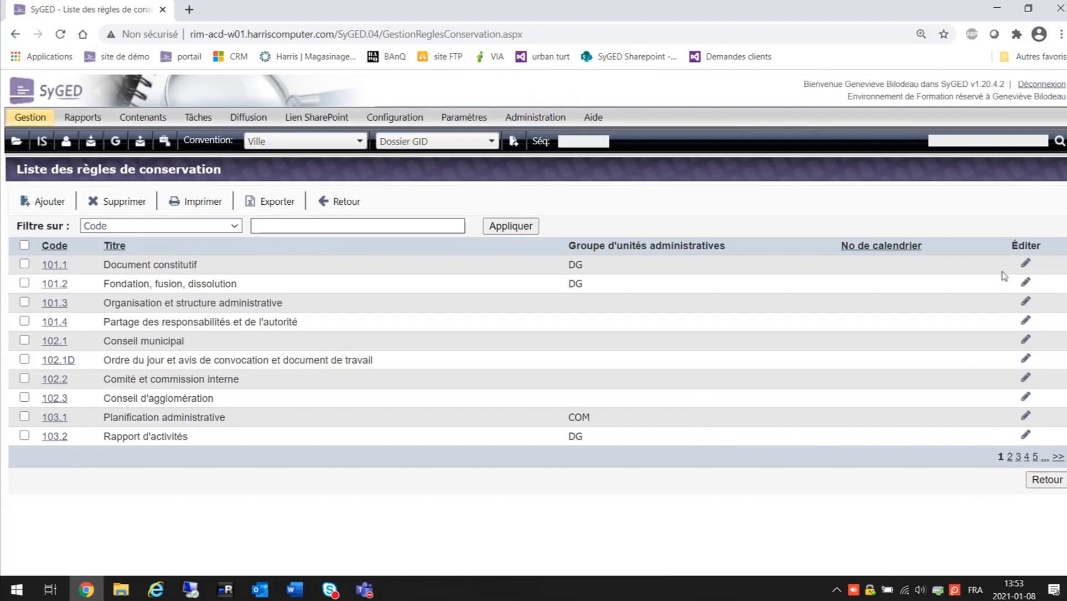
left_click(1025, 265)
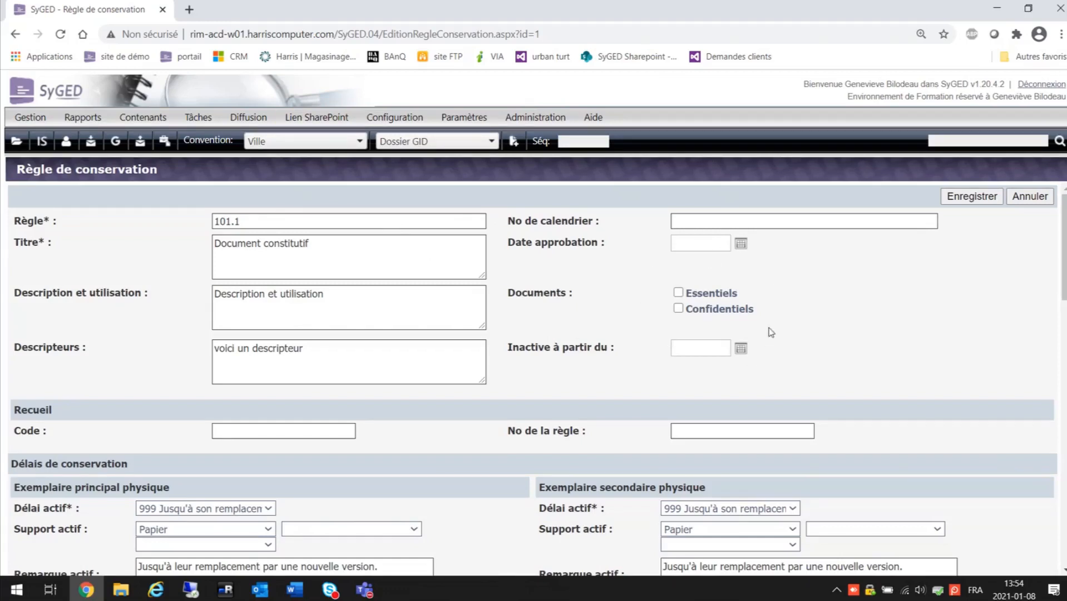
Review rule 101.1's physical and digital retention periods, principal holder and other information, and return to the rules list without saving.
scroll(754, 337, "down", 4)
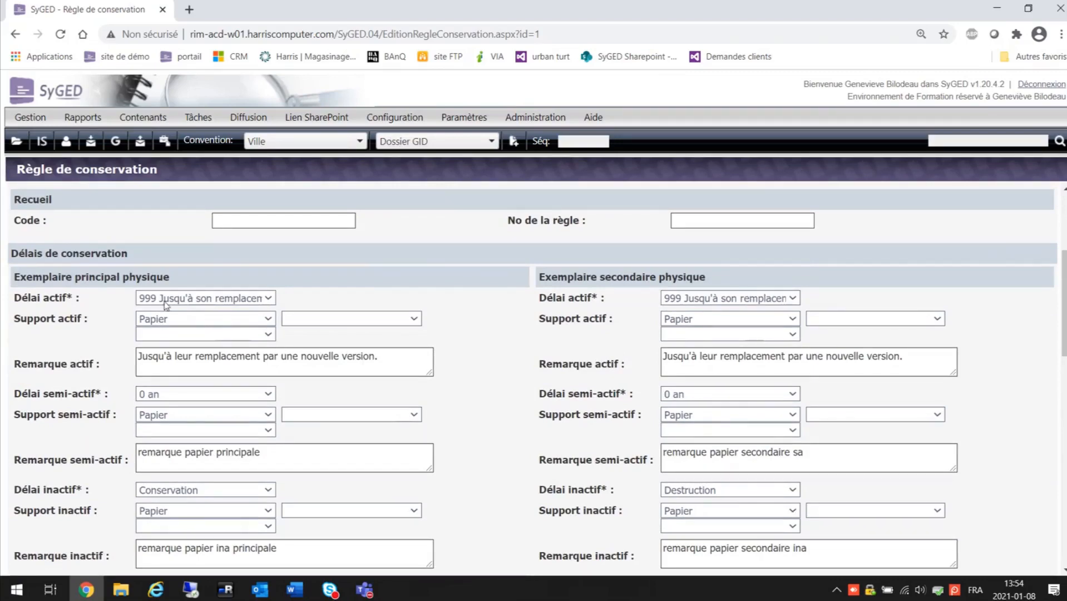
scroll(221, 336, "down", 5)
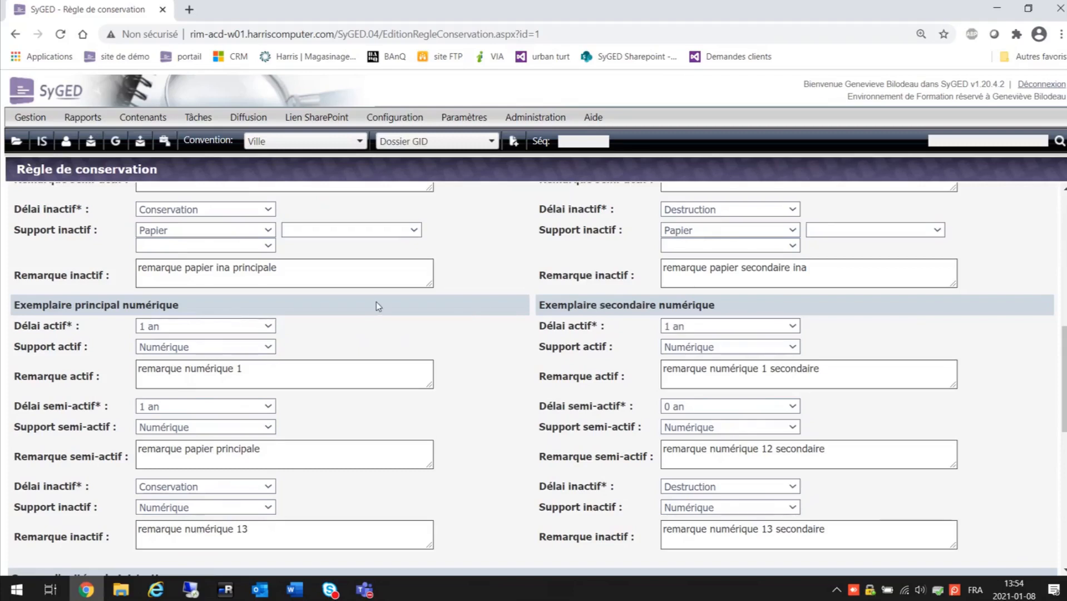
scroll(465, 351, "up", 1)
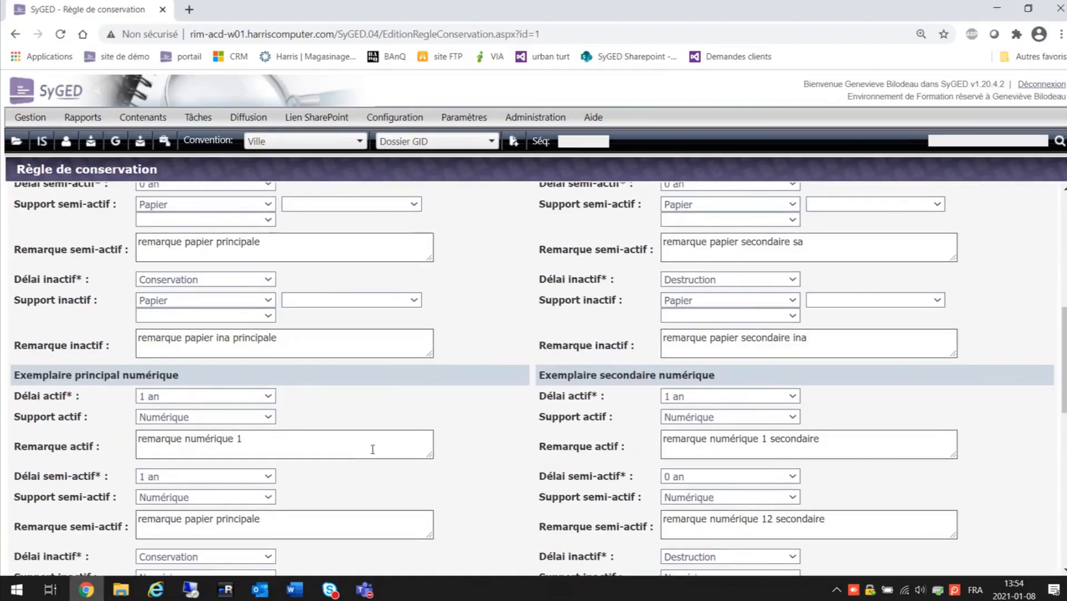
scroll(373, 444, "down", 2)
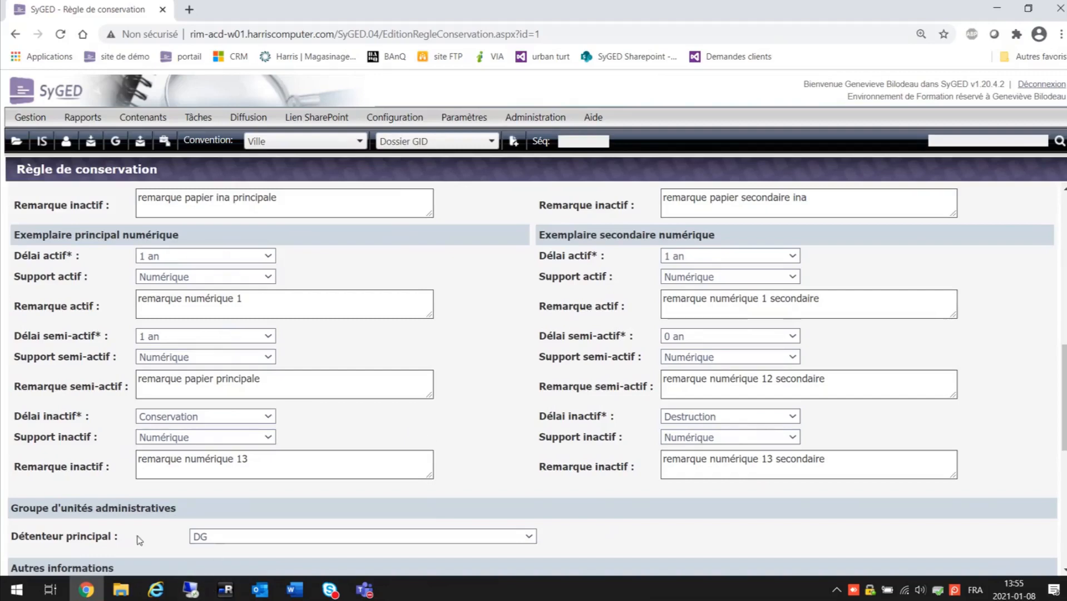
scroll(139, 540, "down", 5)
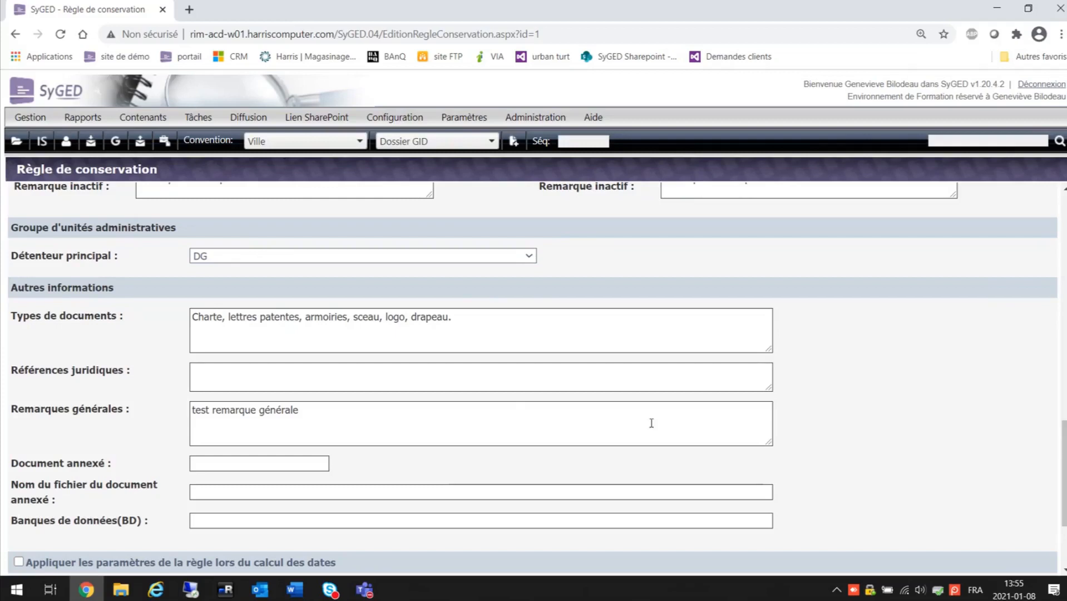
scroll(840, 434, "down", 3)
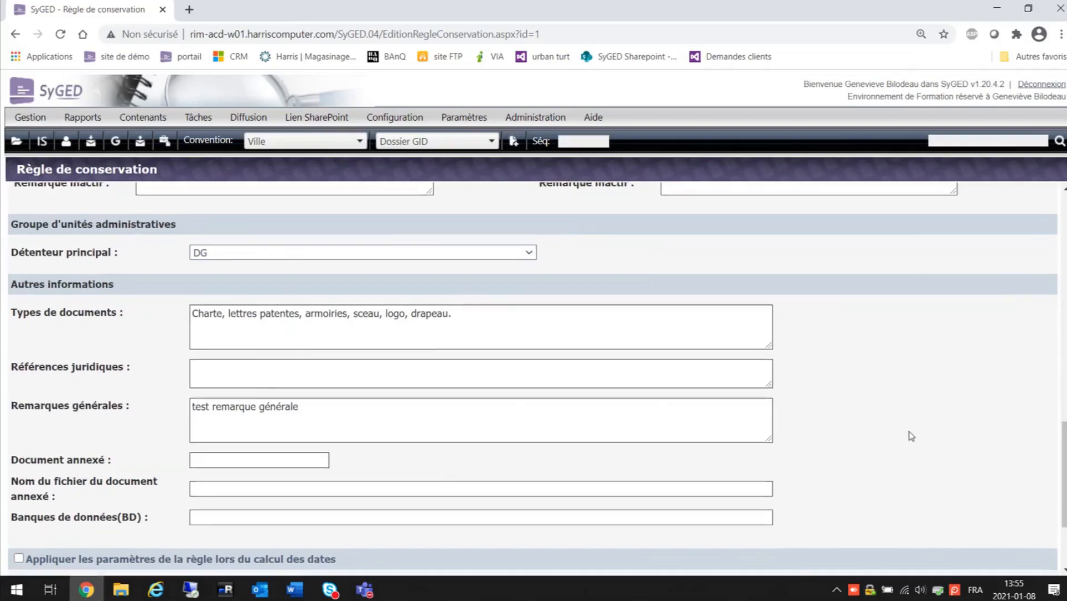
left_click(1028, 554)
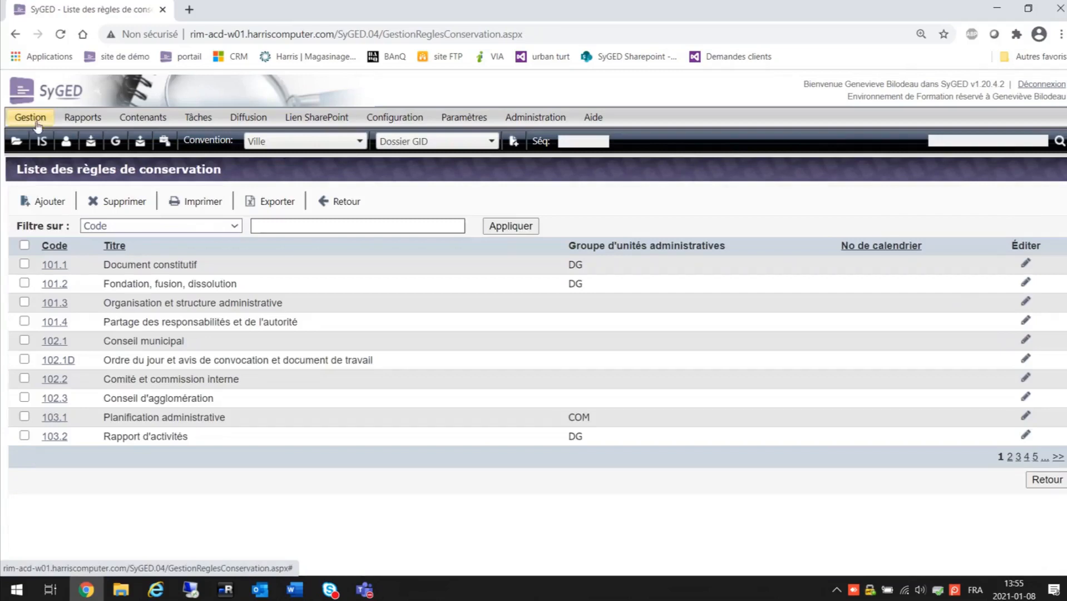
Open the classification plan and widen its tree pane to fit the full code titles.
mouse_move(38, 125)
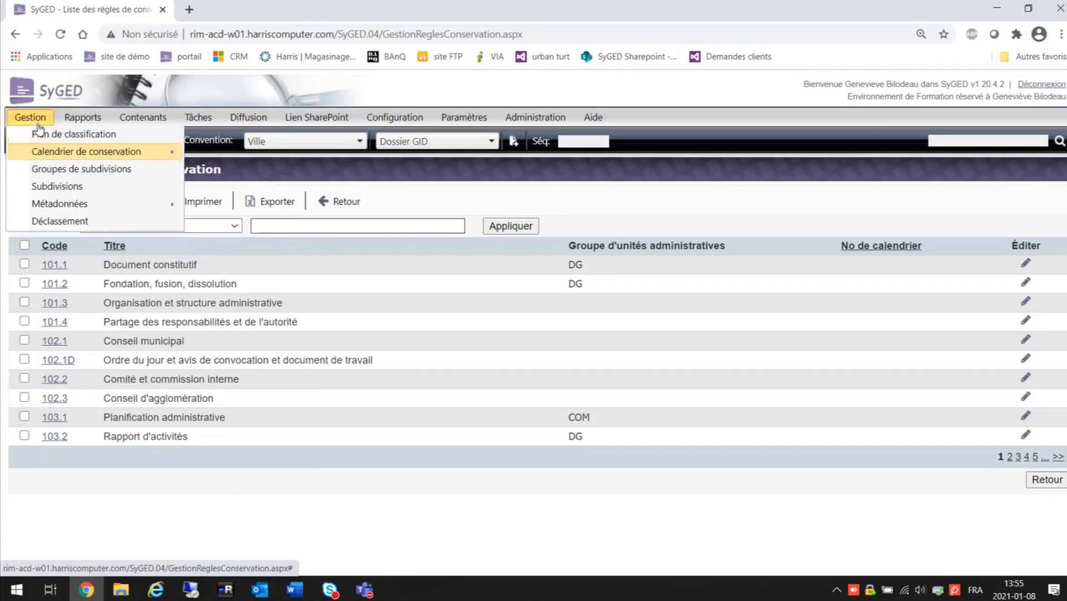
mouse_move(93, 154)
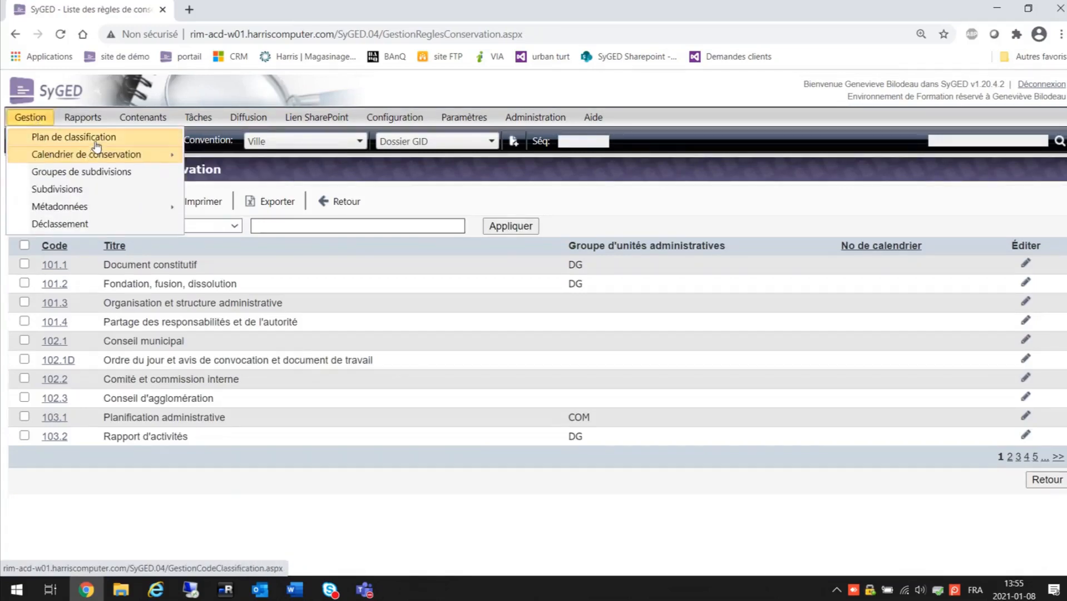
left_click(96, 143)
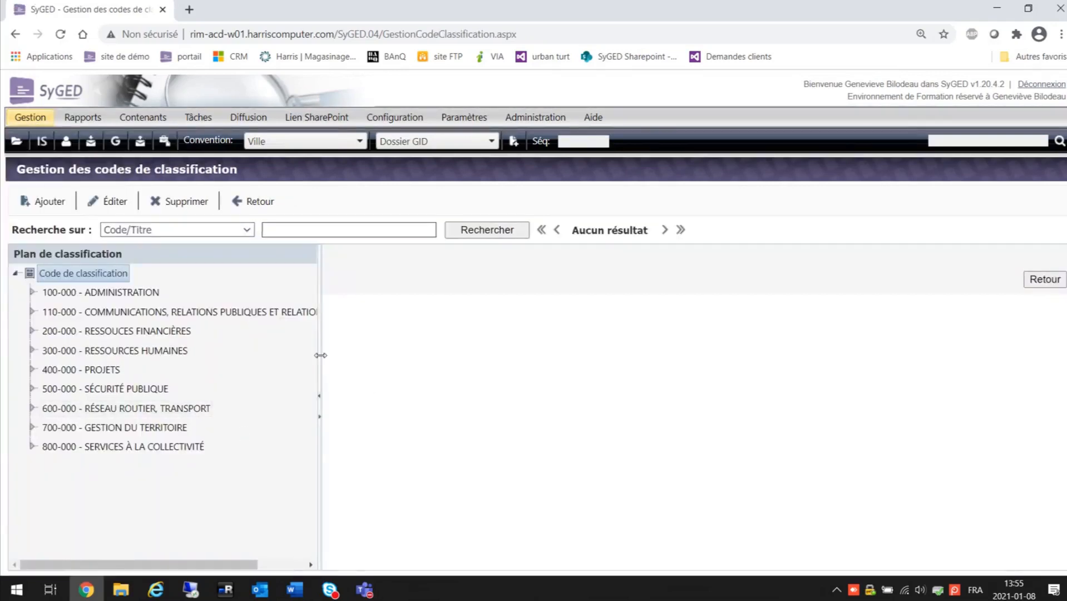
left_click_drag(351, 356, 399, 357)
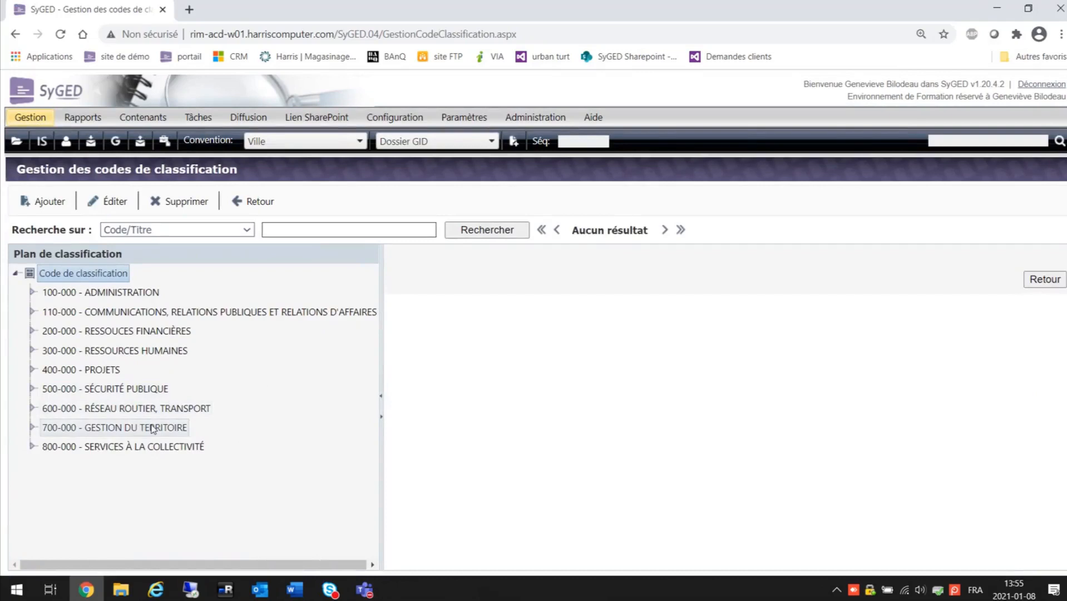
Expand the plan through 100-000 and 102-000 to 102-100, and consult the details of codes 102-101 and 100-000.
left_click(32, 293)
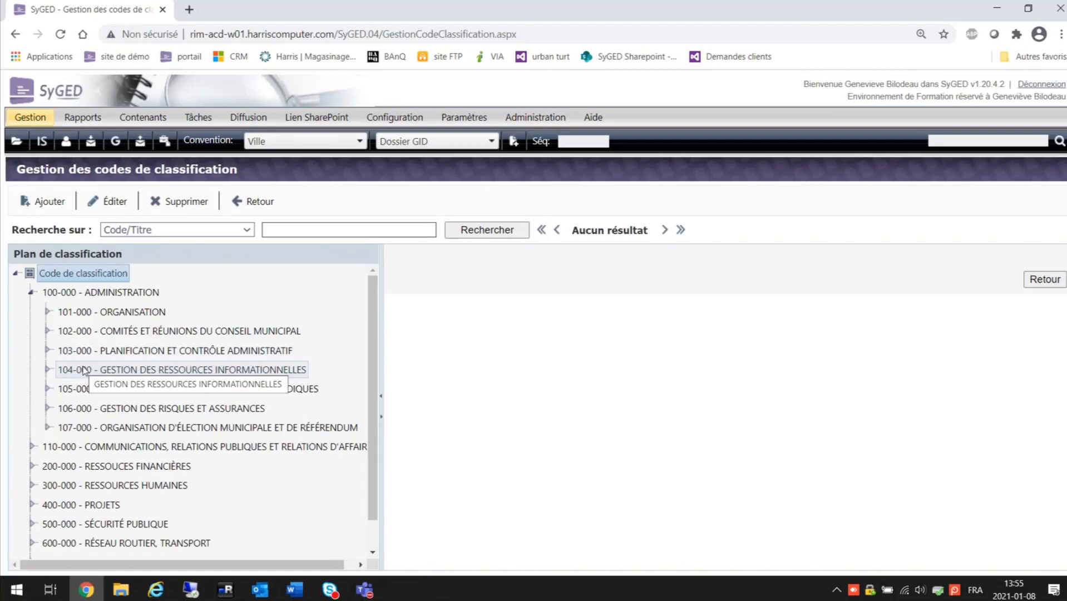
left_click(48, 332)
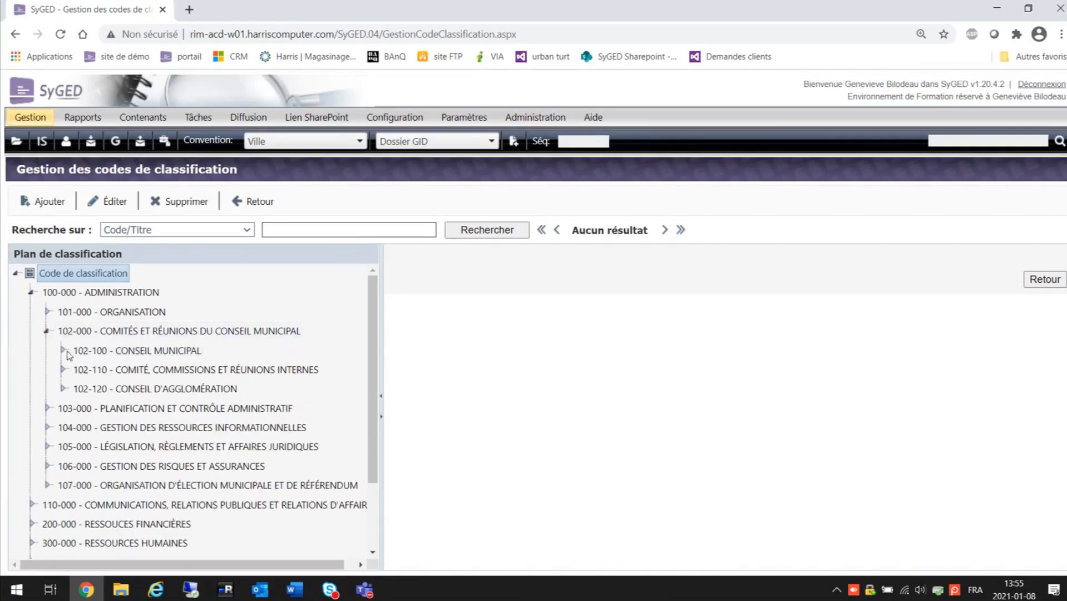
left_click(64, 351)
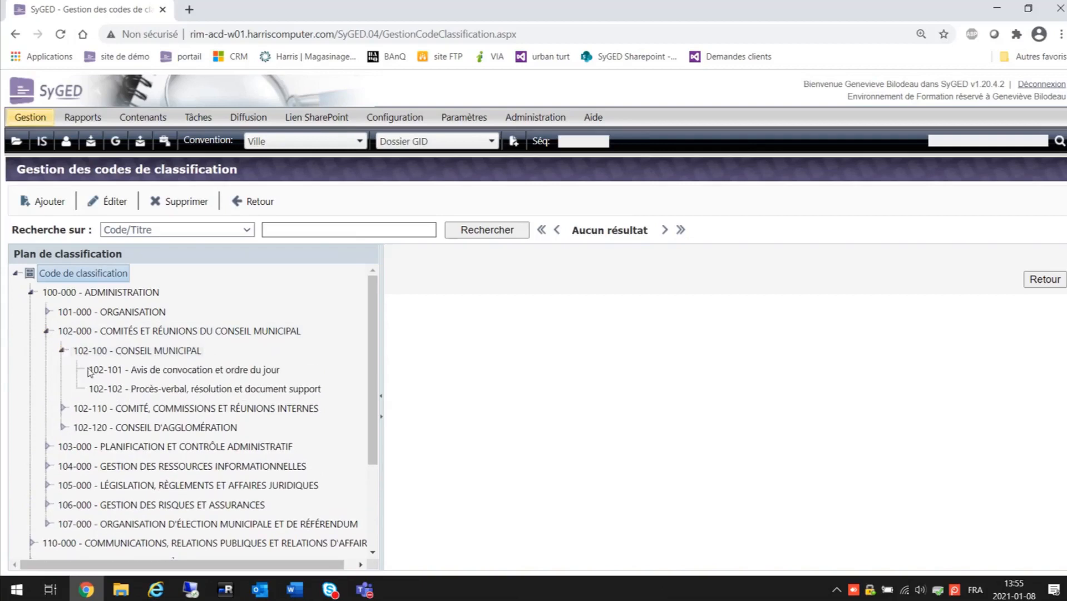
left_click(185, 371)
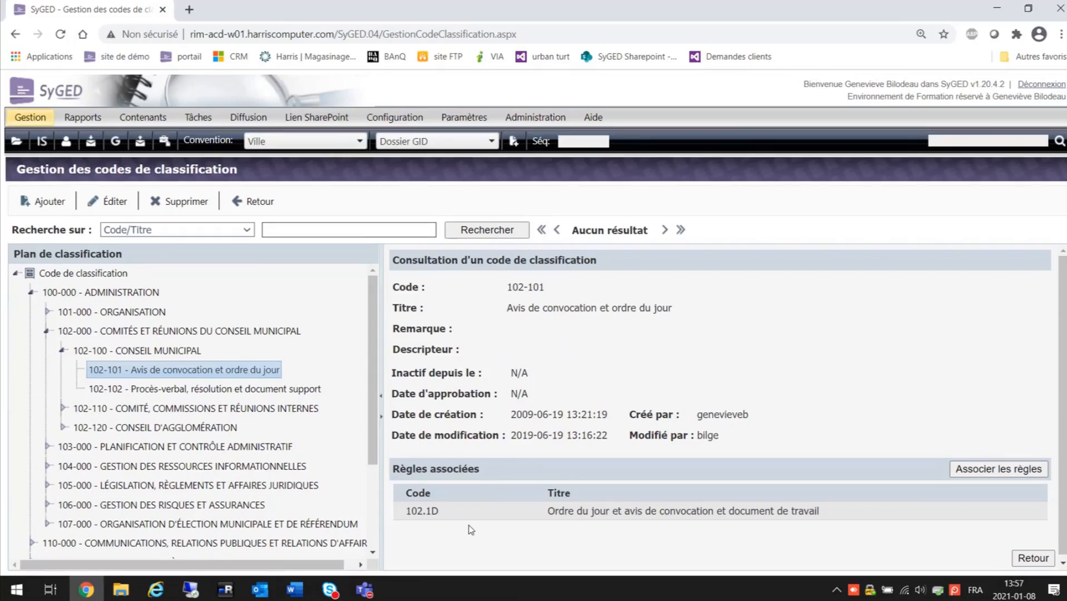
left_click(122, 295)
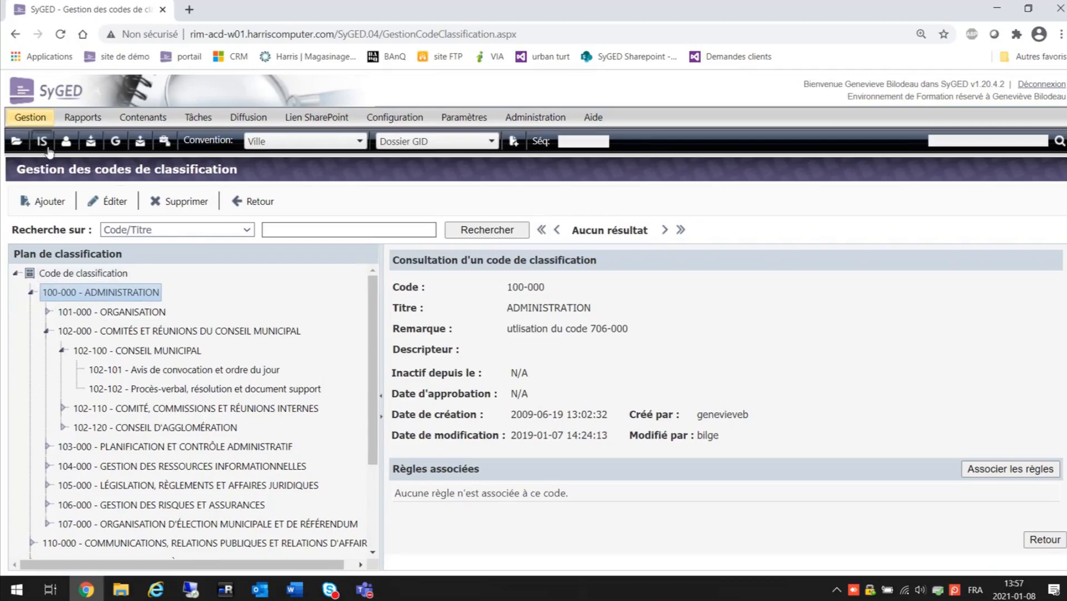
Return to the home folder view, collapse folder 102-110 in the tree and widen the folder pane.
left_click(17, 143)
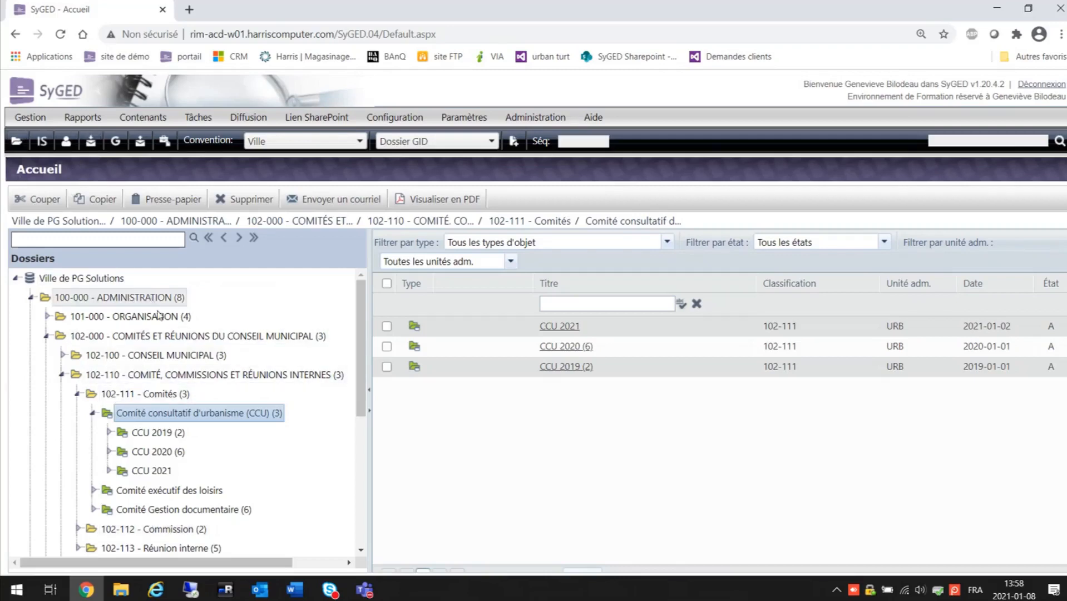
left_click(62, 376)
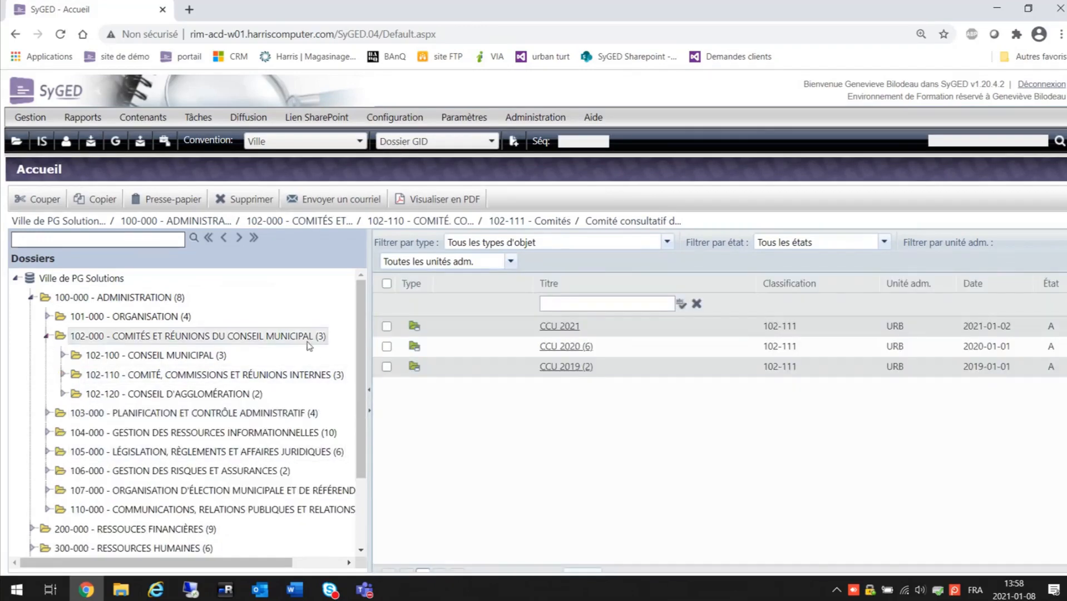
left_click_drag(372, 438, 453, 442)
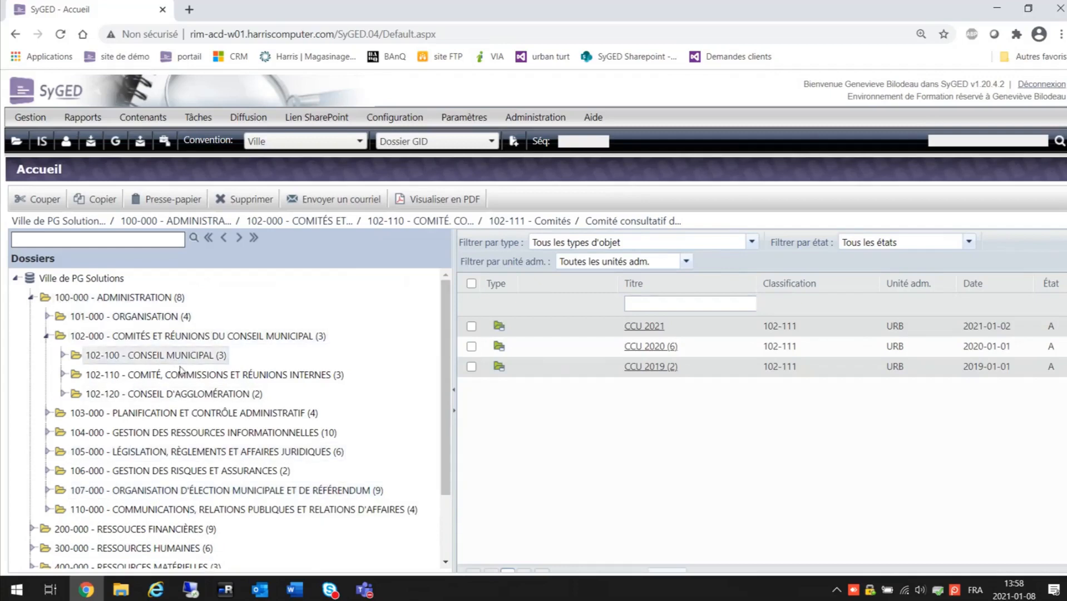
mouse_move(270, 587)
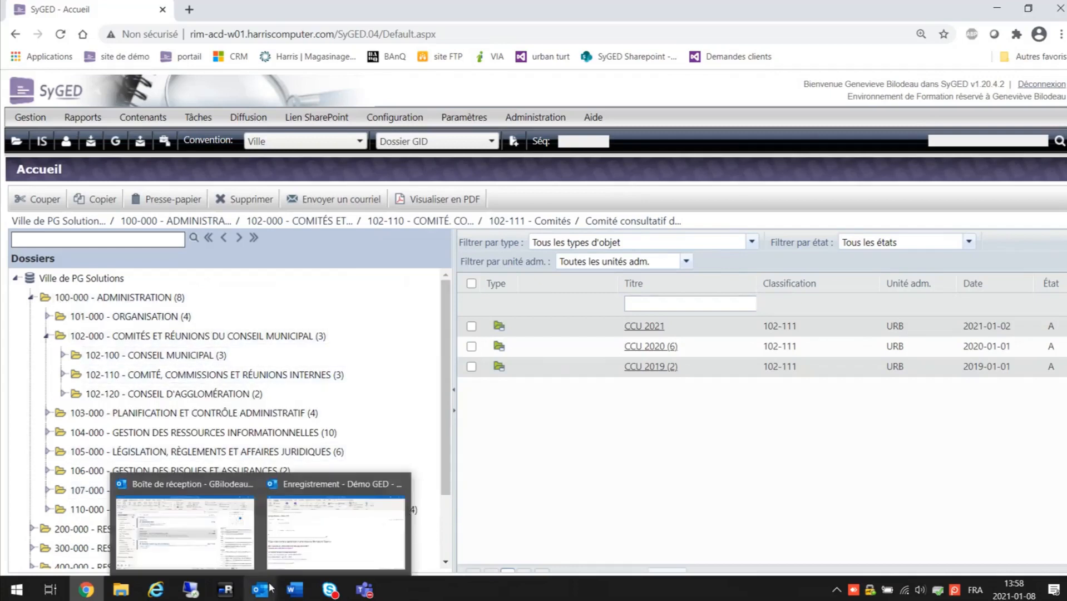
Search the folder tree for "ccu 2021".
left_click(63, 237)
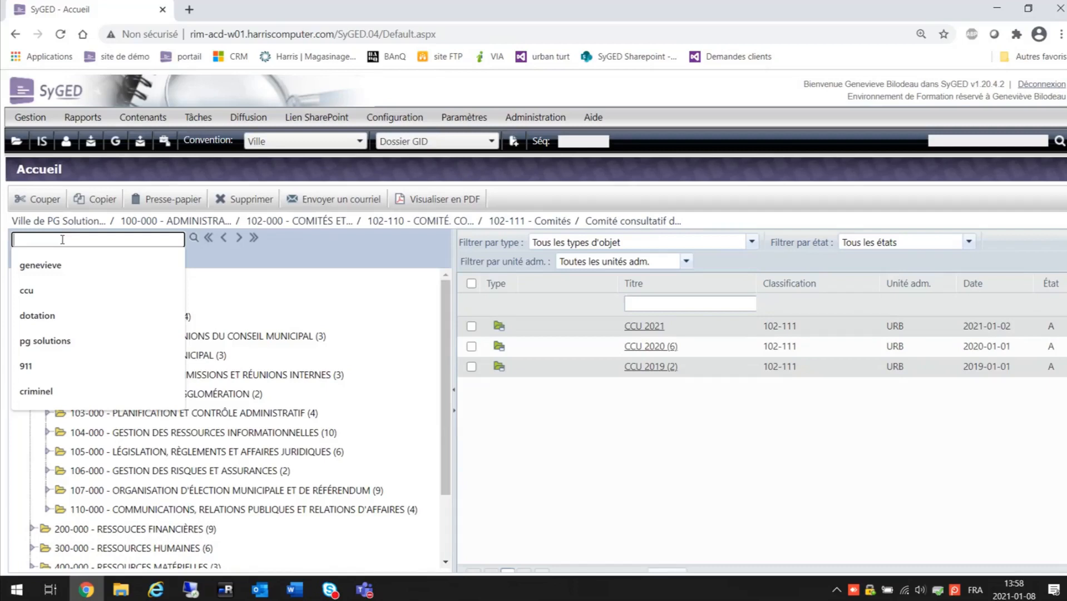
type("ccu")
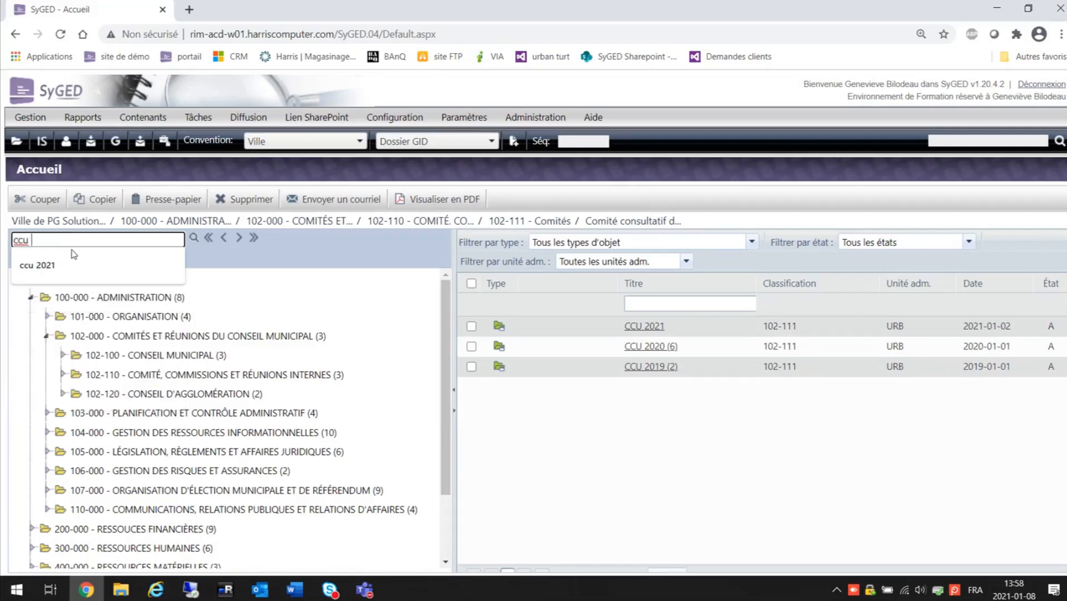
type(" 2021")
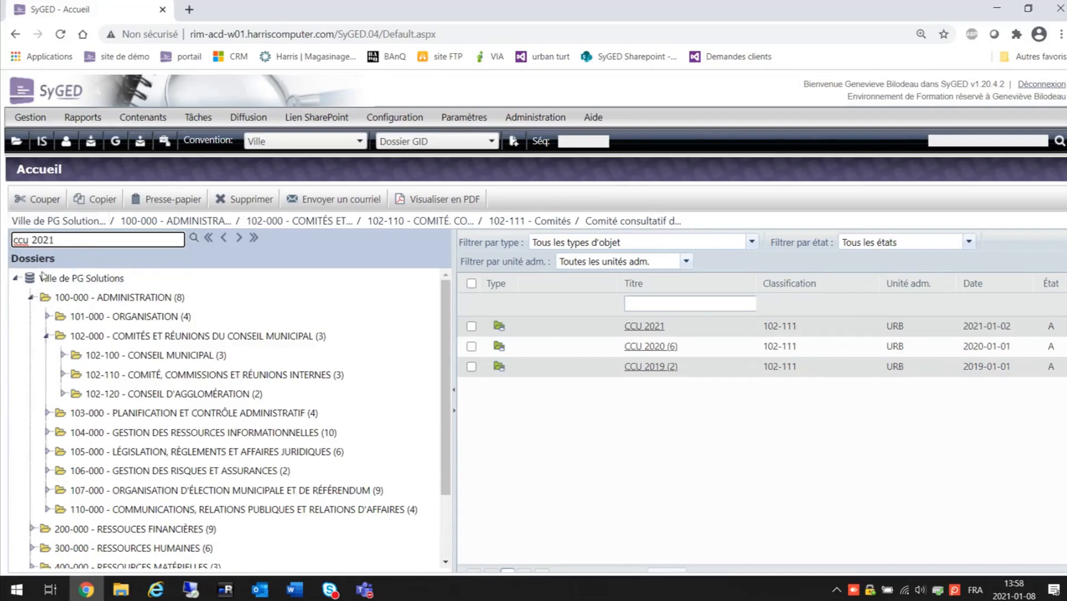
left_click(192, 238)
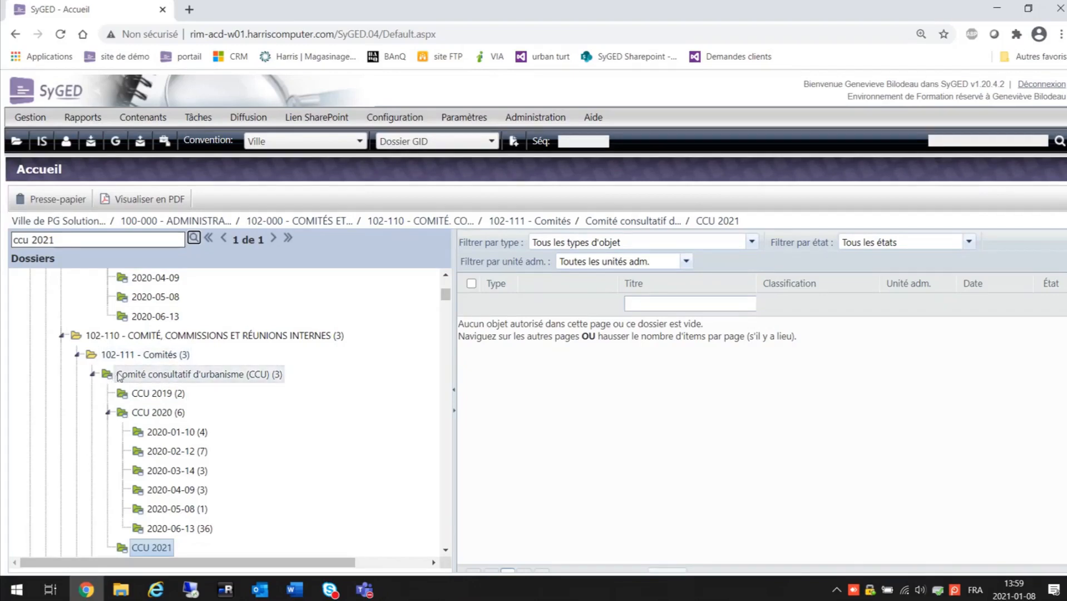
Collapse and re-expand the CCU 2020 folder, and display the contents of its parent folder, Comité consultatif d'urbanisme (CCU).
left_click(109, 413)
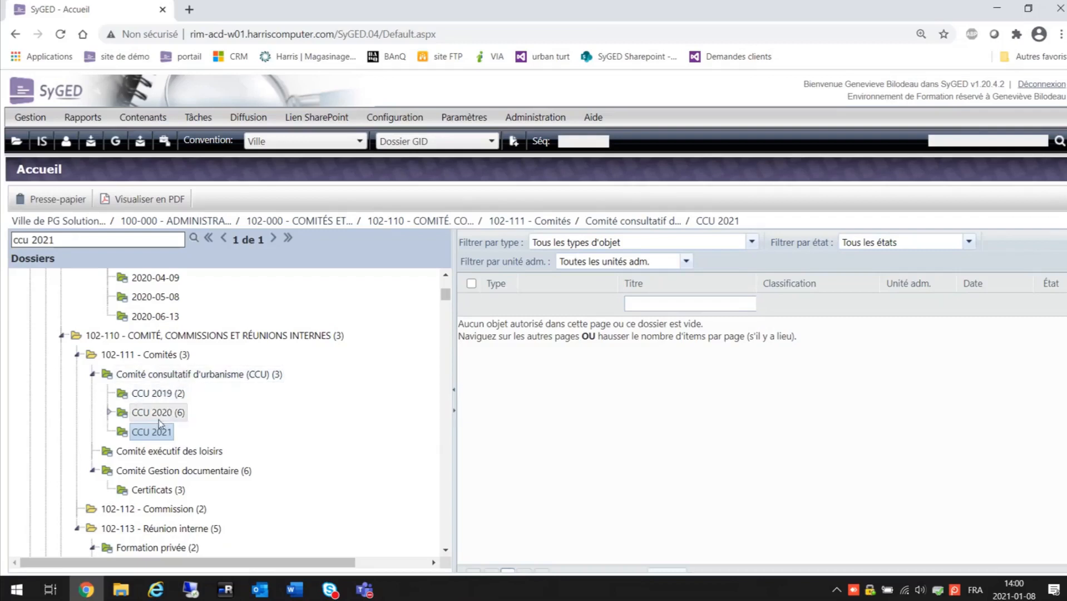
left_click(110, 414)
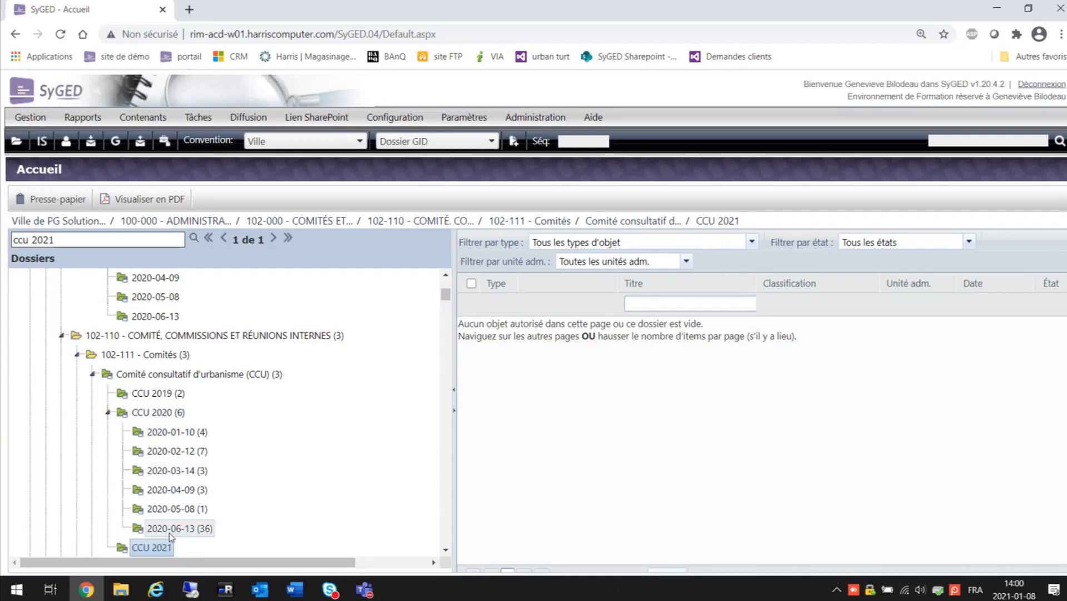
left_click(217, 381)
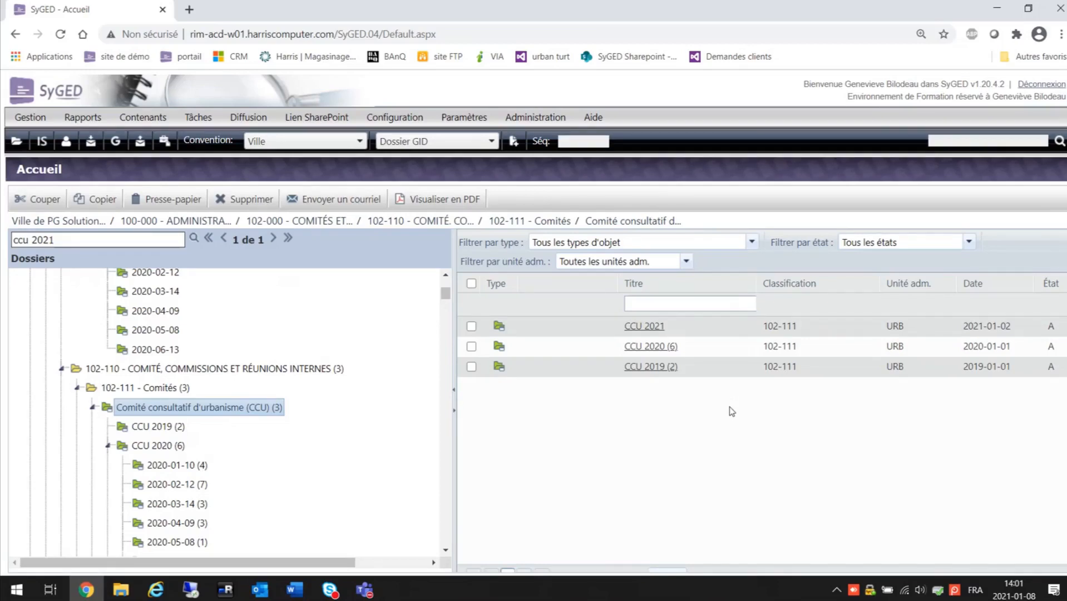
Collapse the CCU 2020 folder, and start adding a Dossier GID inside the CCU 2021 folder.
left_click(109, 446)
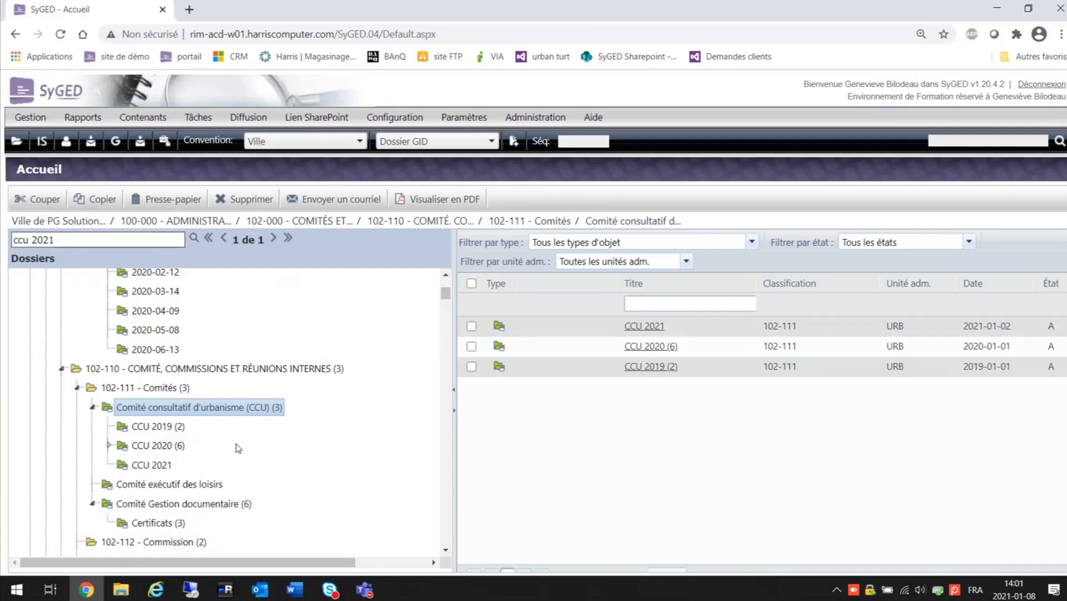
left_click(141, 469)
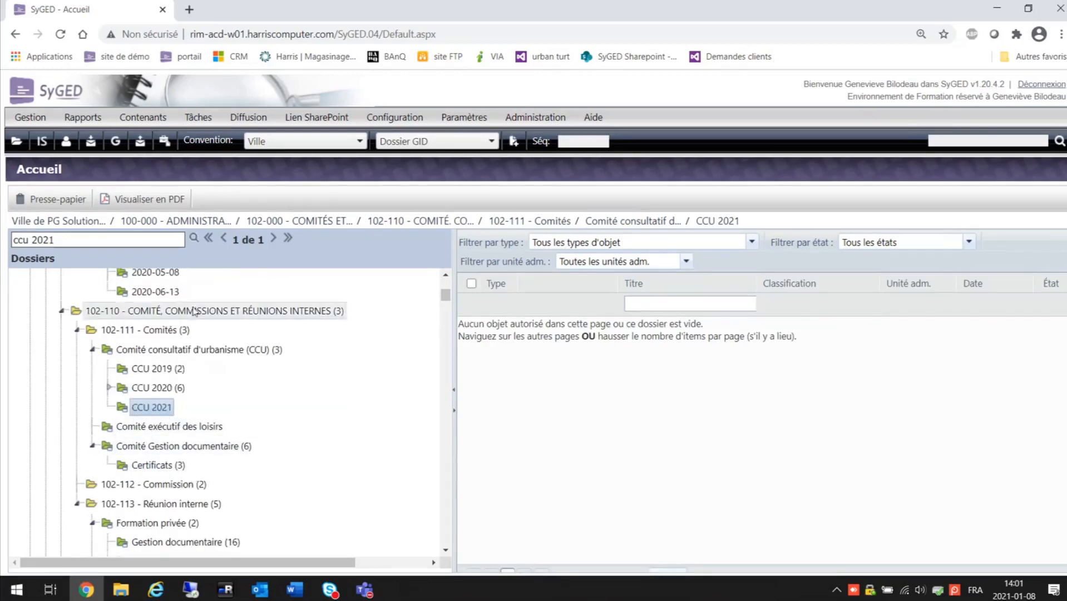
left_click(491, 142)
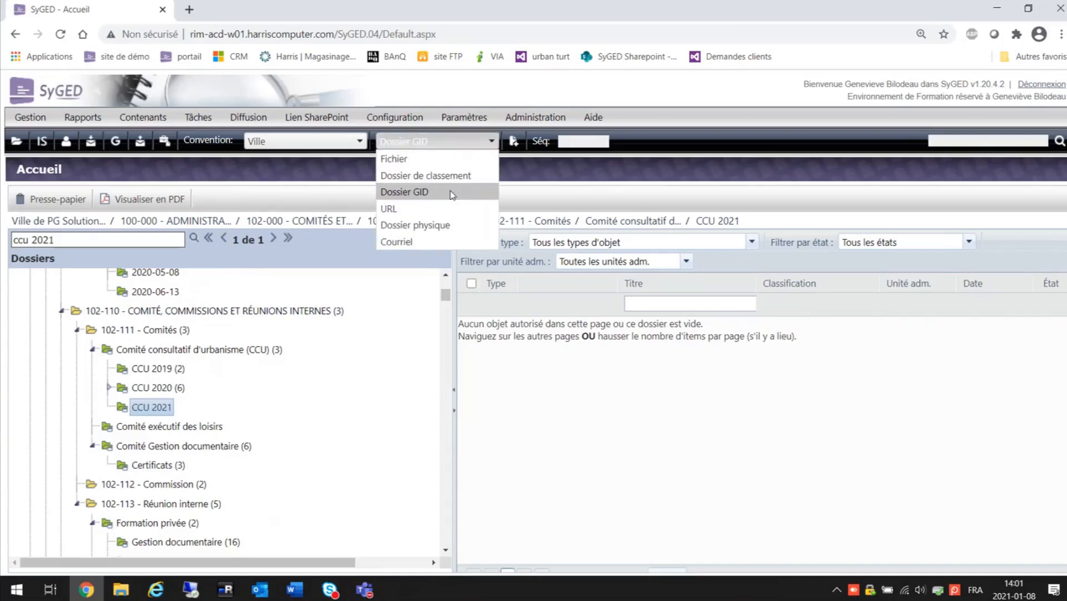
left_click(452, 193)
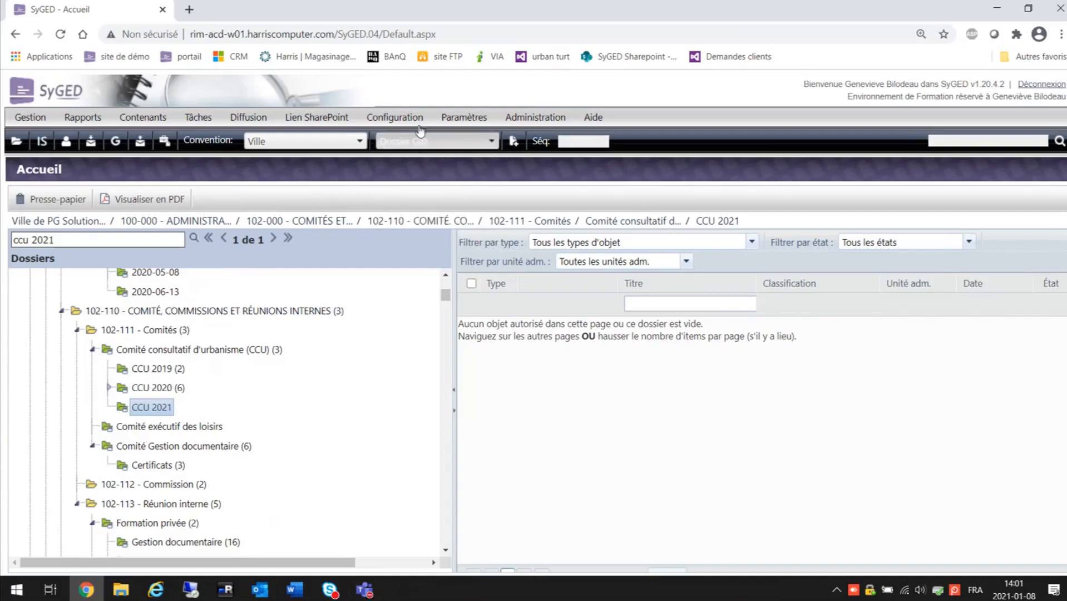
left_click(514, 144)
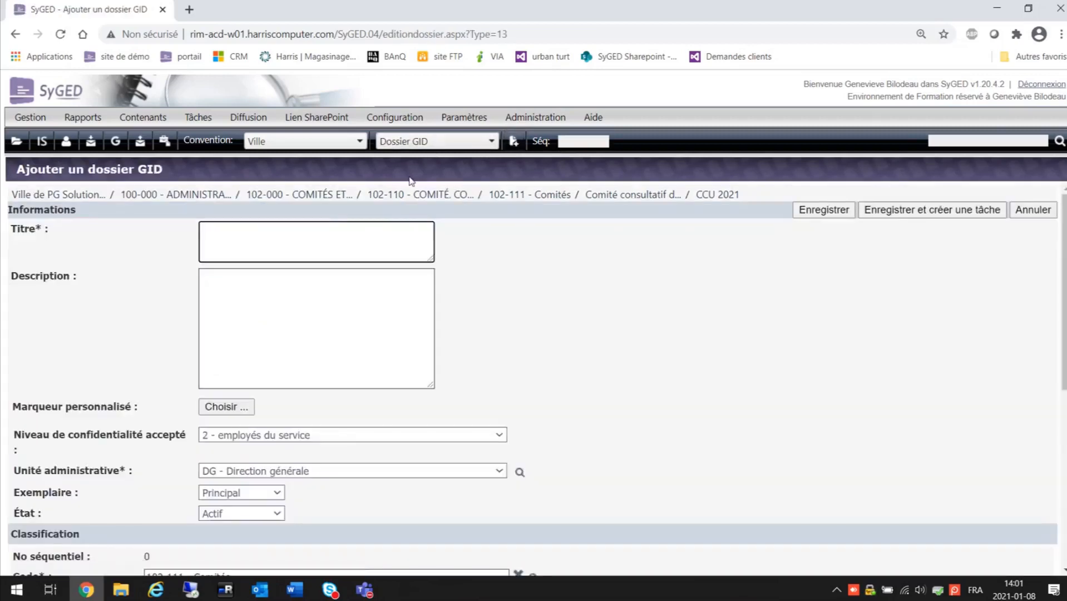
Title the new GID folder "Janvier 2021" and consult the available confidentiality levels without changing the selection.
left_click(313, 233)
type("Janvier 2021")
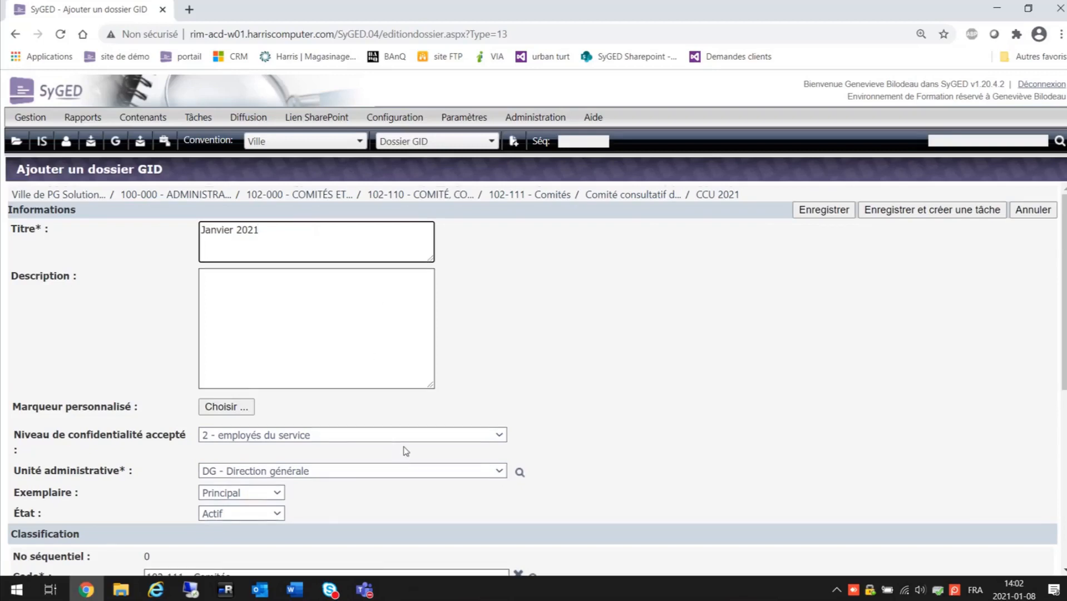
scroll(378, 423, "down", 1)
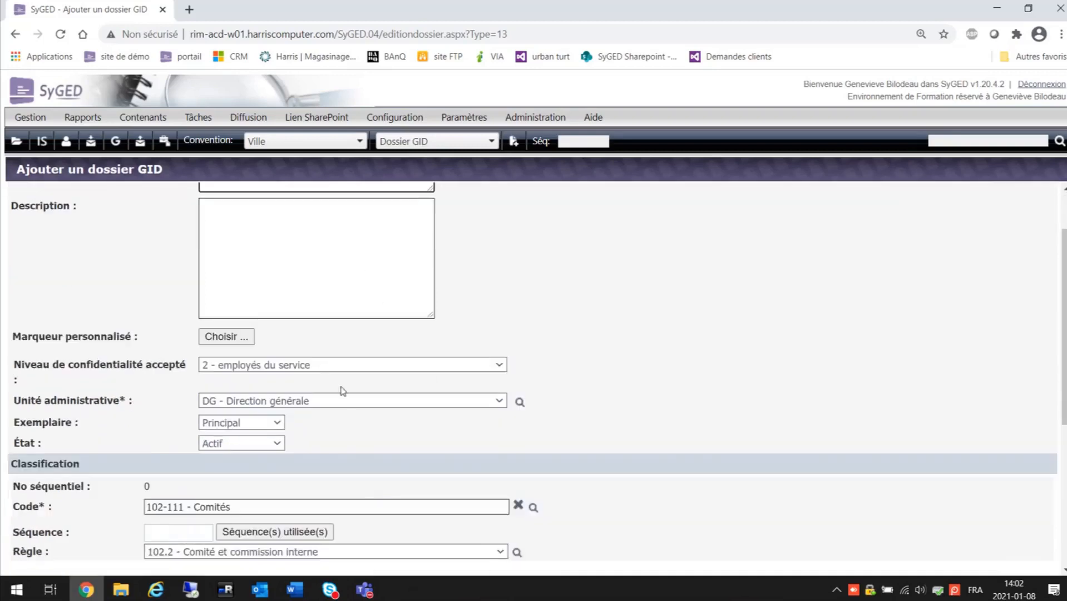
left_click(315, 371)
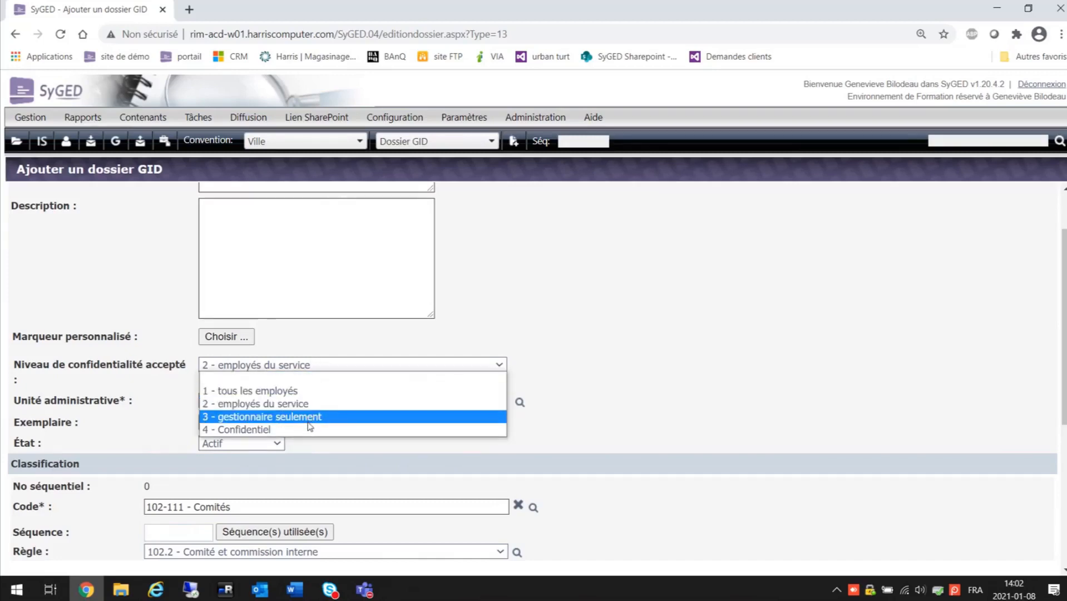
left_click(670, 362)
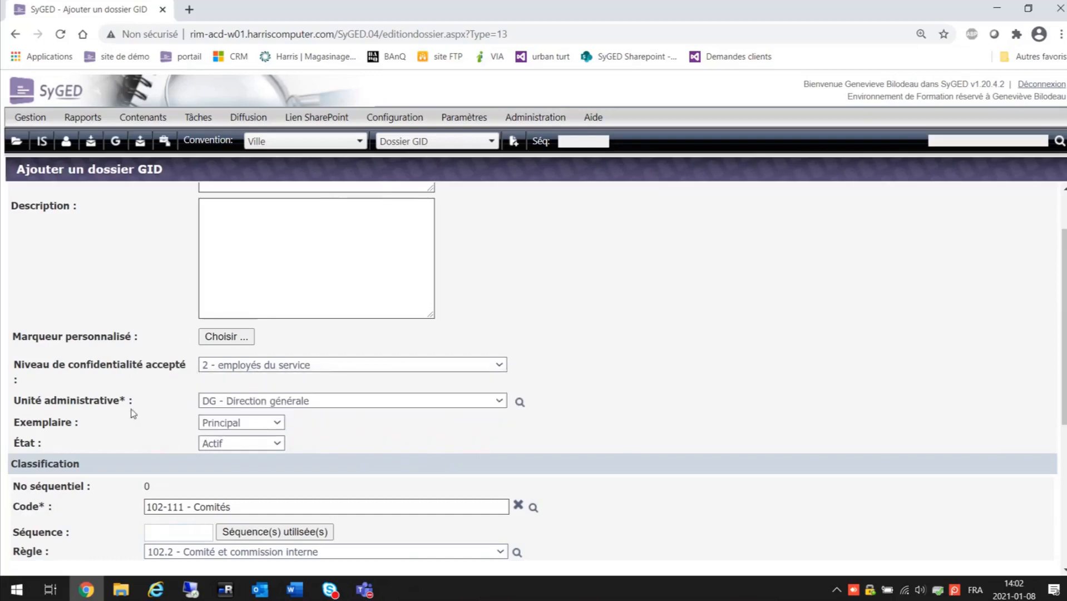
Set the folder's administrative unit to URB - Service de l'urbanisme and its opening date to 2021-01-08.
left_click(316, 405)
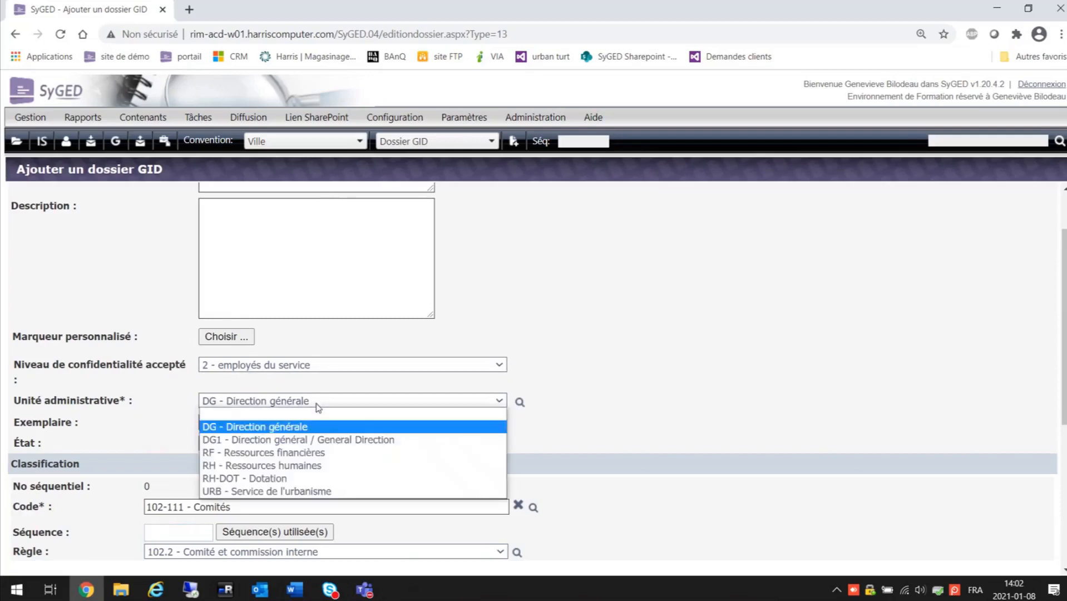
left_click(294, 491)
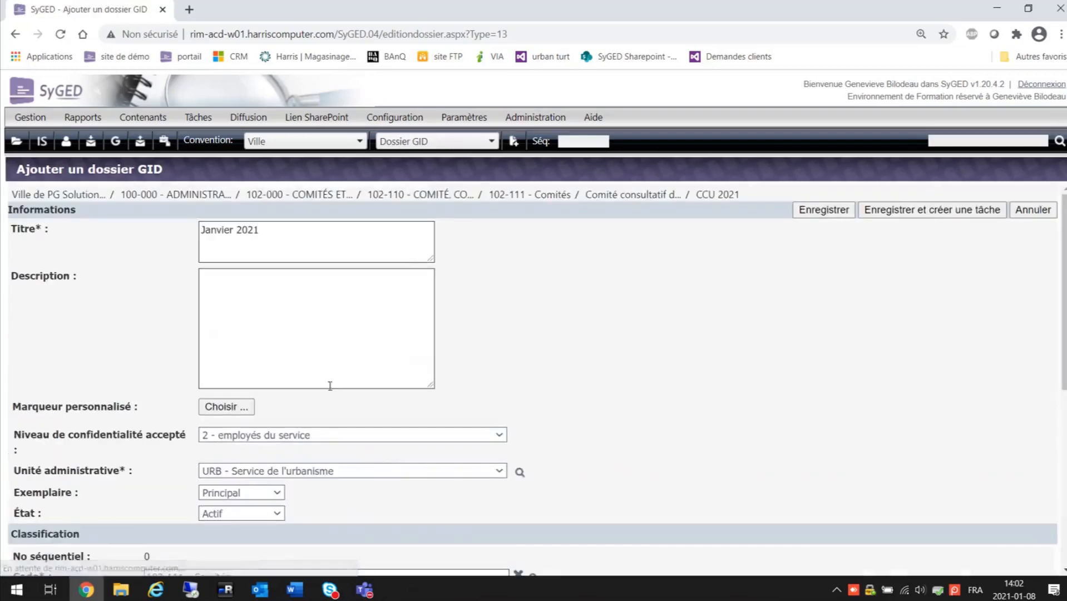
scroll(567, 431, "down", 3)
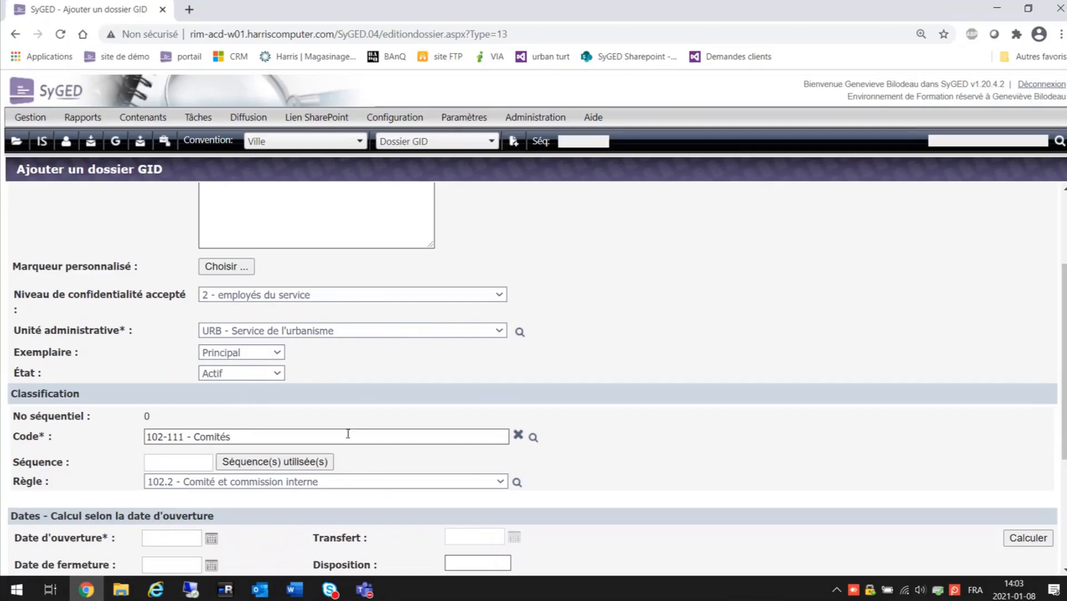
scroll(355, 450, "down", 1)
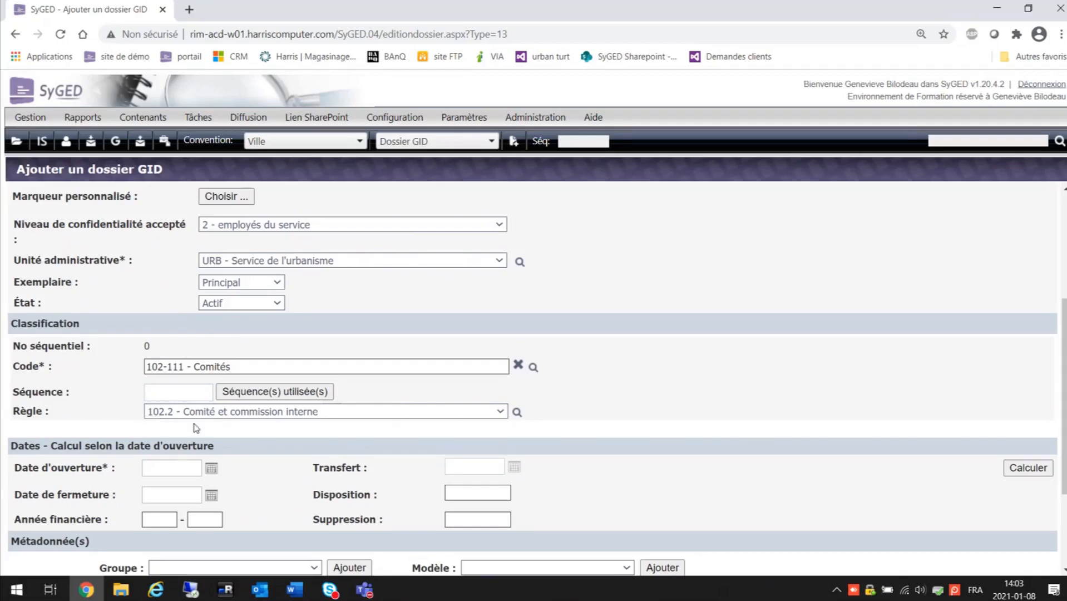
scroll(304, 408, "down", 3)
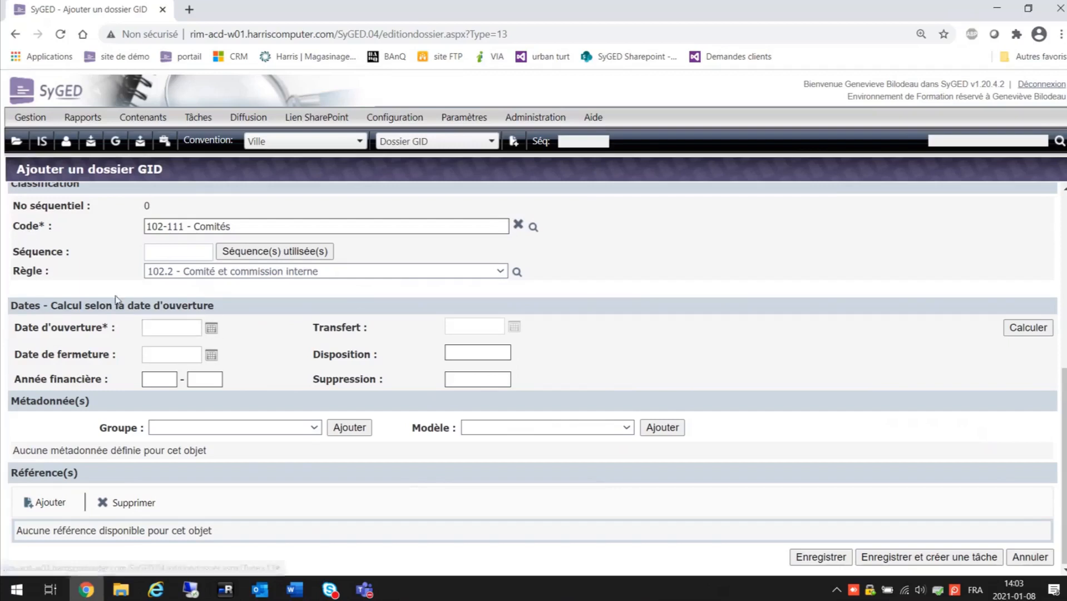
left_click(211, 330)
left_click(160, 401)
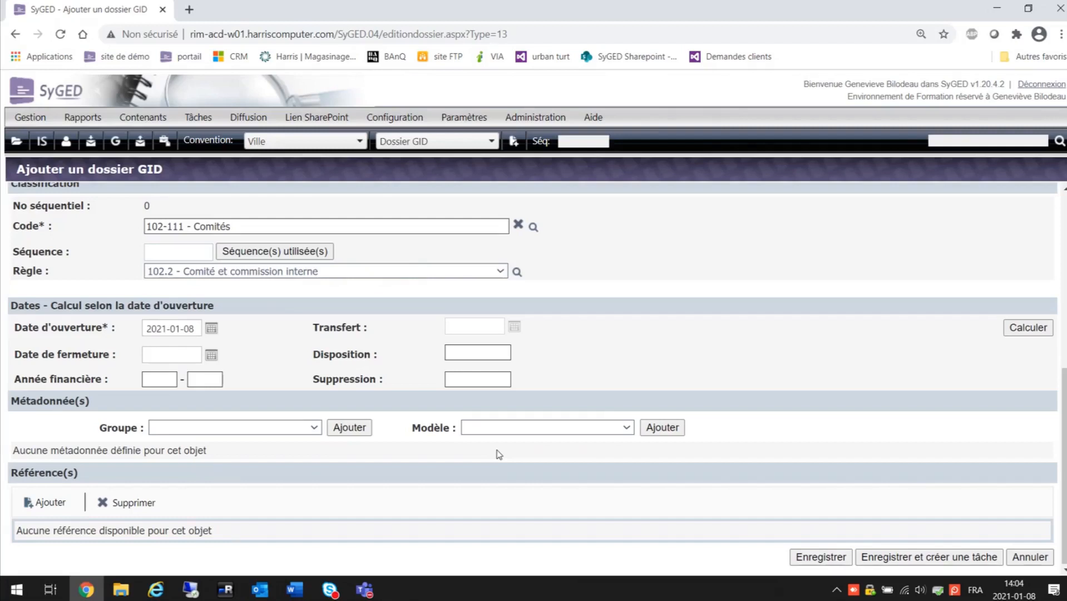
Consult the list of metadata models without adding one, and save the new GID folder.
left_click(547, 430)
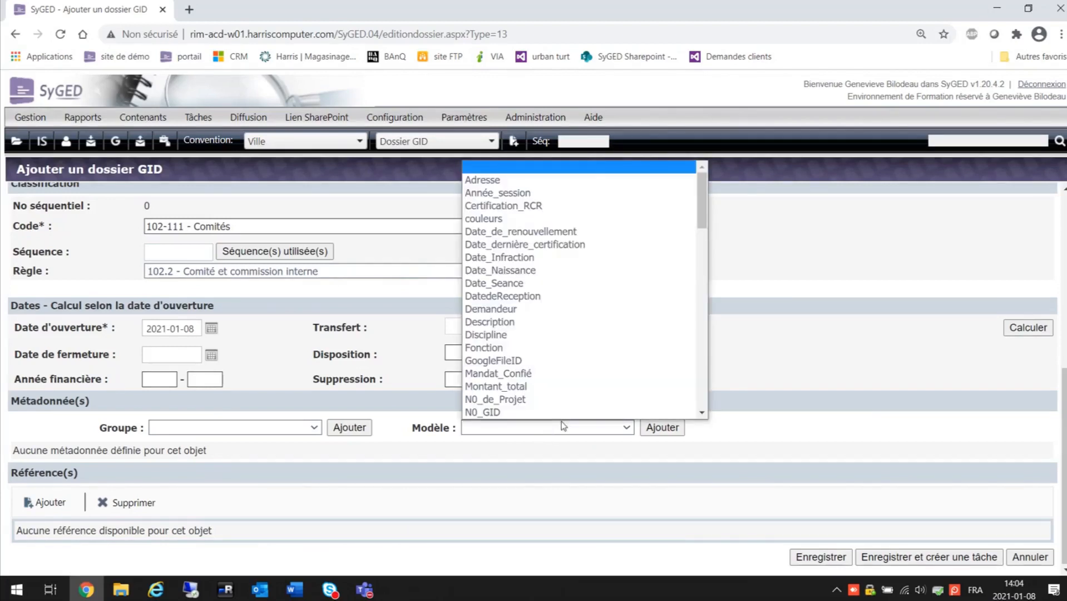
scroll(561, 254, "down", 1)
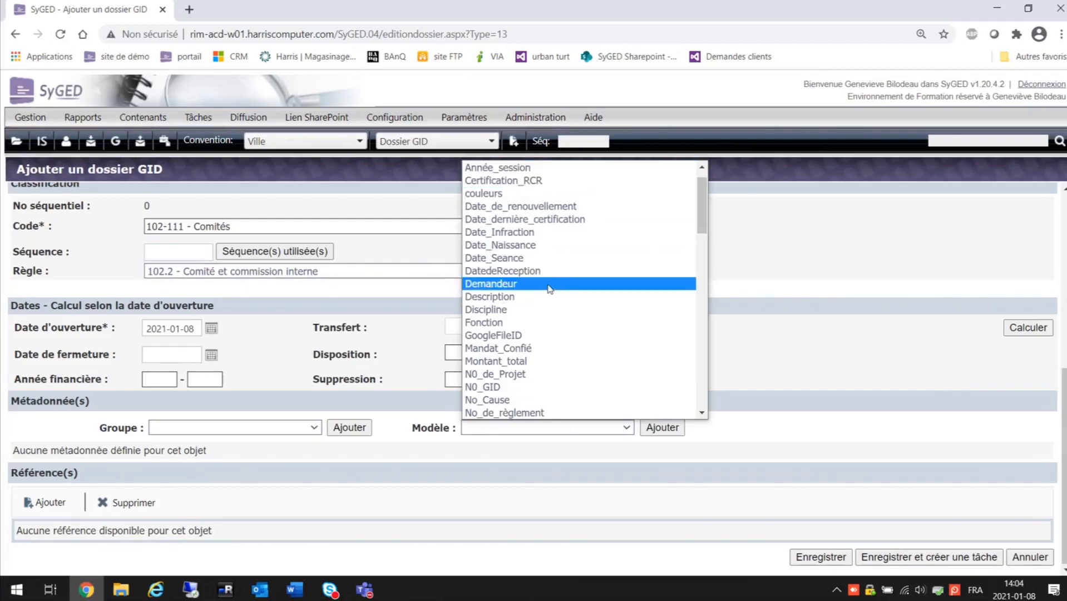
left_click(957, 412)
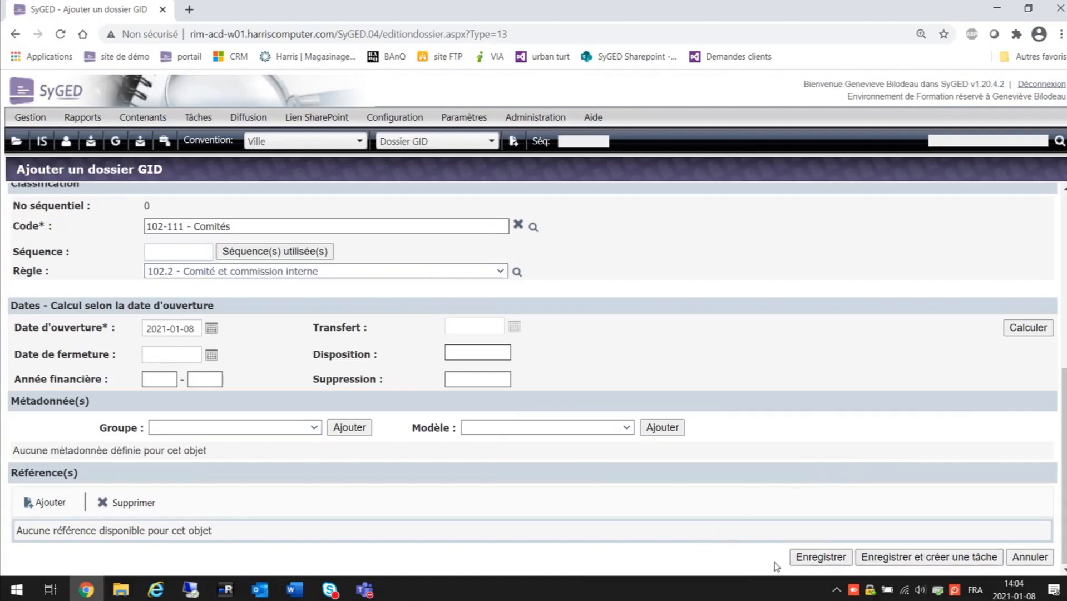
left_click(822, 561)
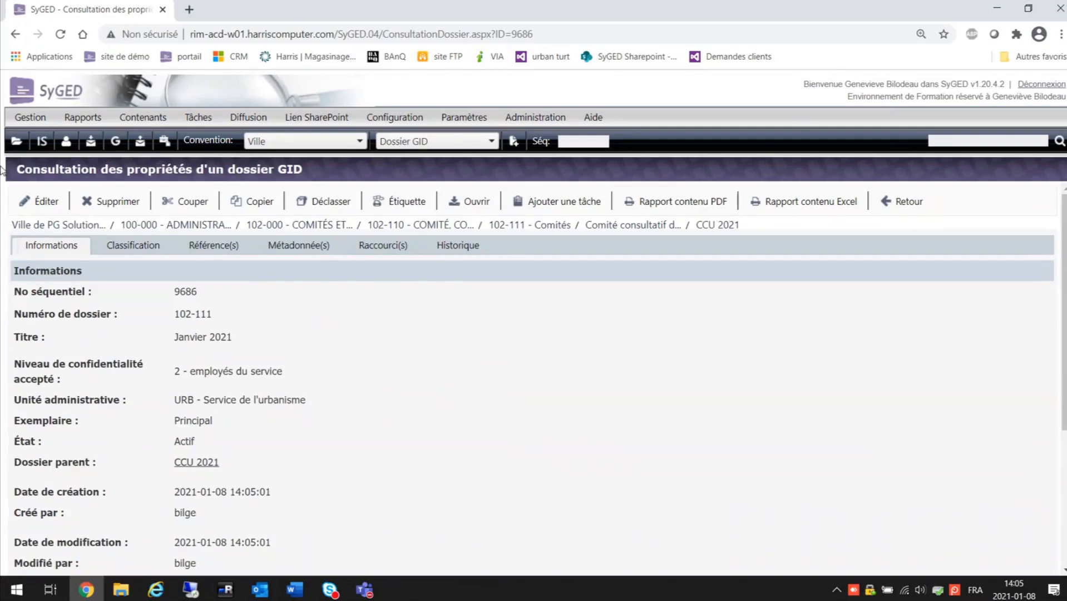
Review the saved folder's general information, its classification with the retention rule, and its event history.
left_click_drag(16, 170, 310, 175)
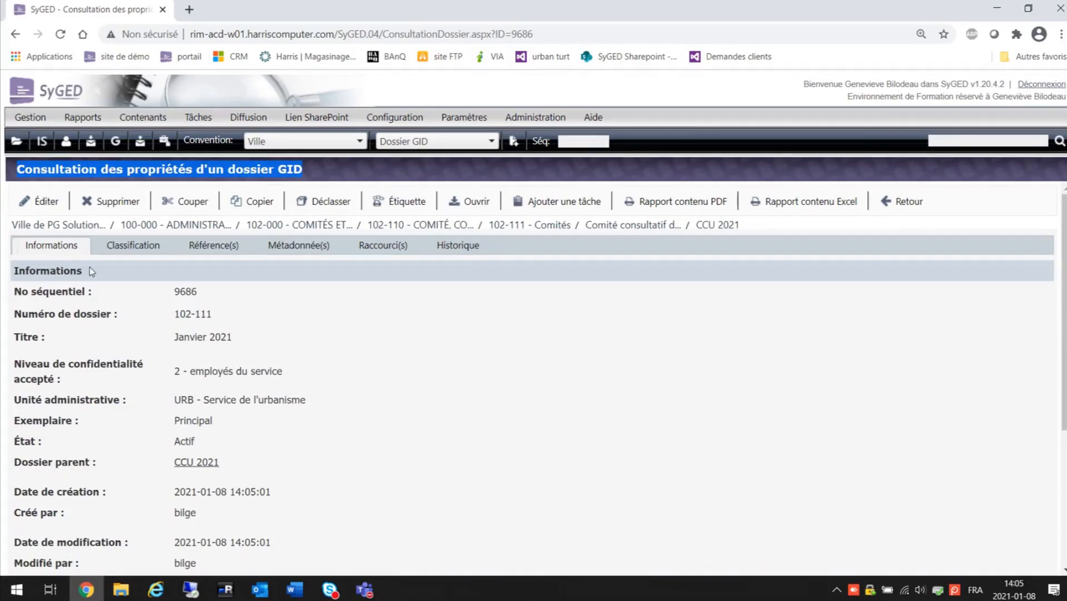
left_click(111, 269)
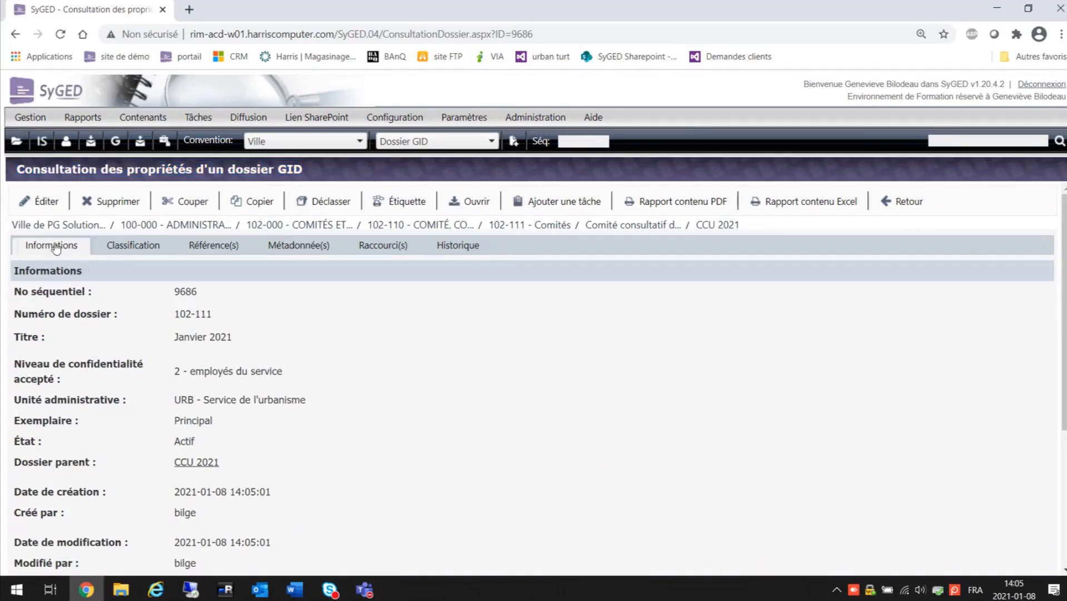
left_click_drag(214, 299, 171, 299)
left_click(120, 250)
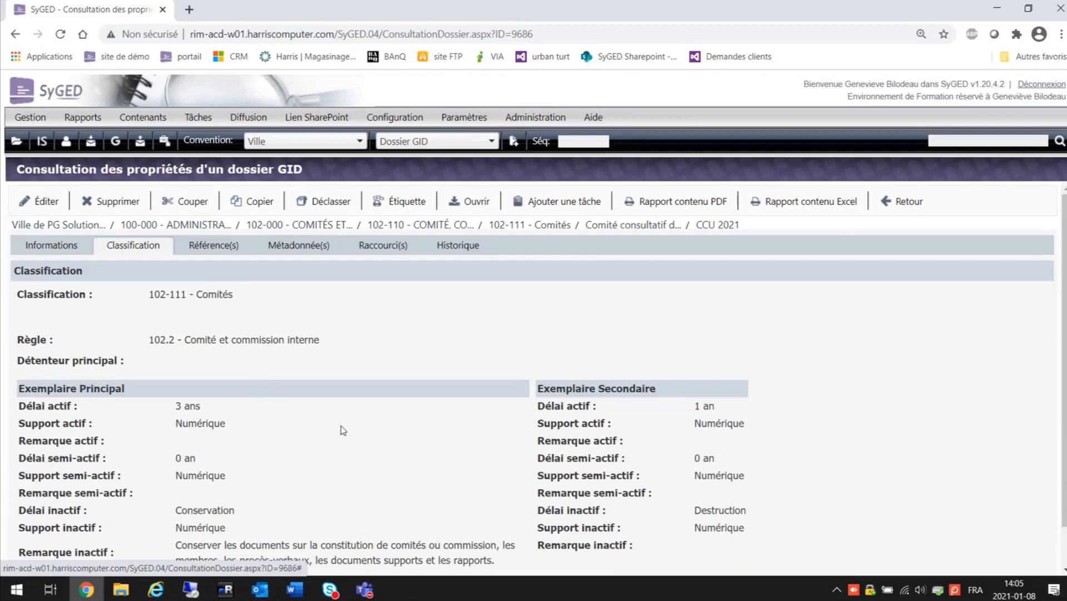
scroll(334, 403, "down", 1)
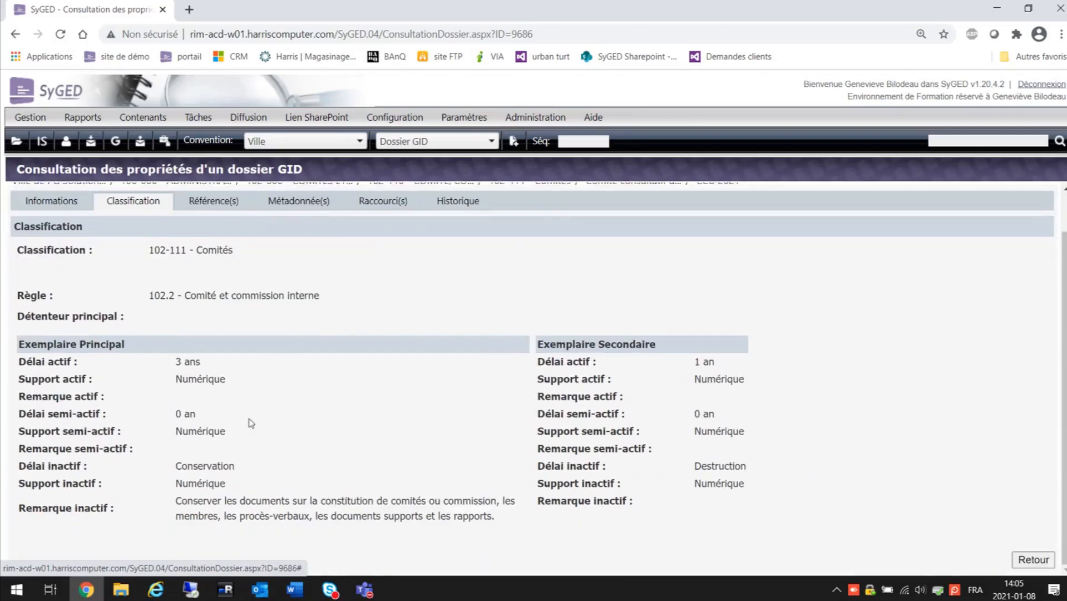
scroll(320, 442, "up", 1)
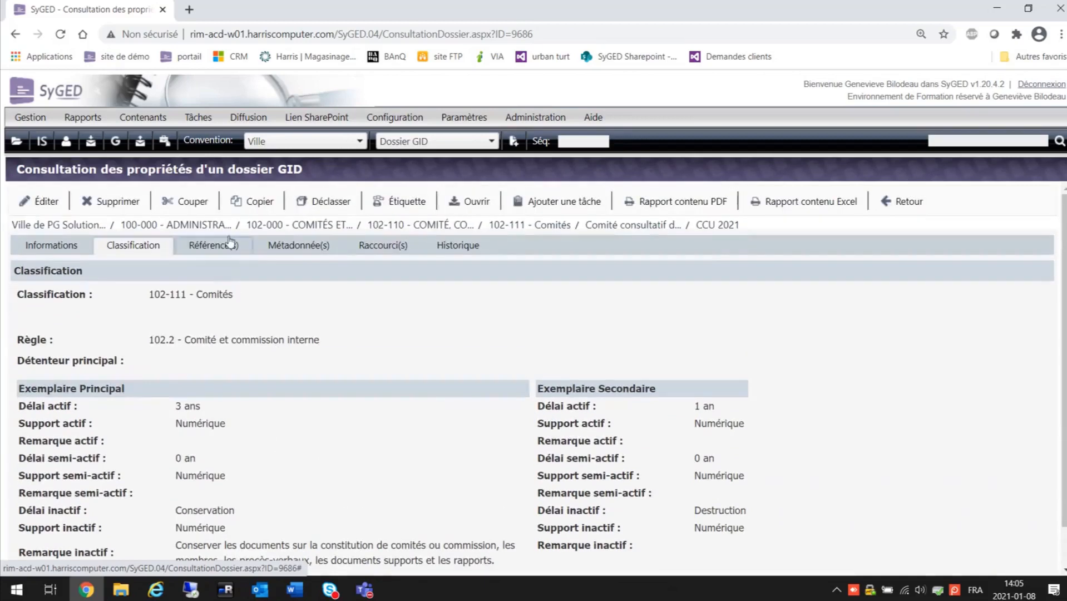
left_click(463, 249)
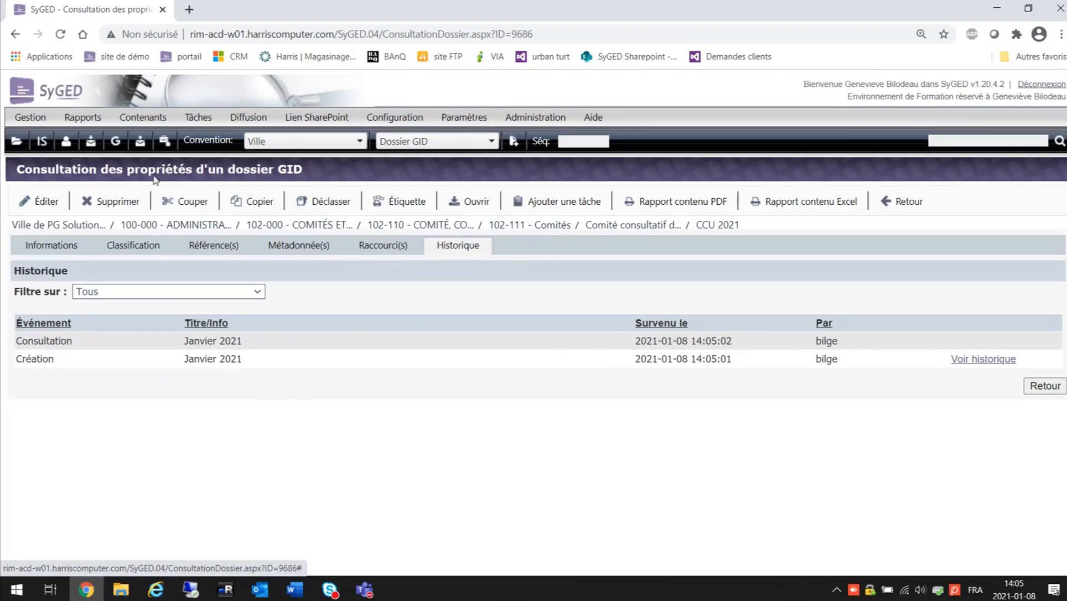
Return to the home folder view and start adding a Dossier physique inside the Janvier 2021 folder.
left_click(17, 141)
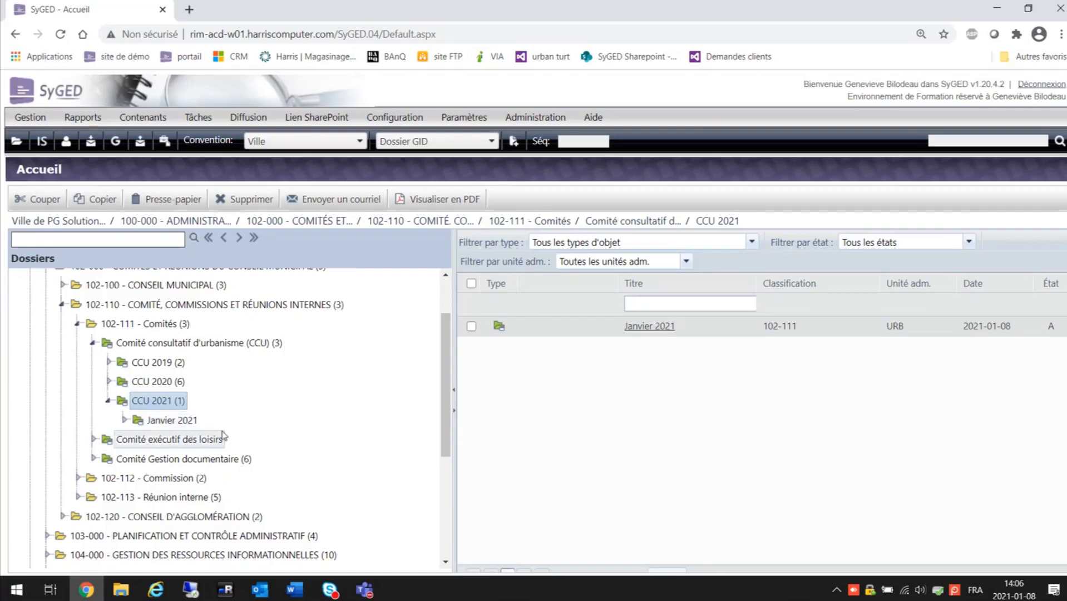
left_click(170, 421)
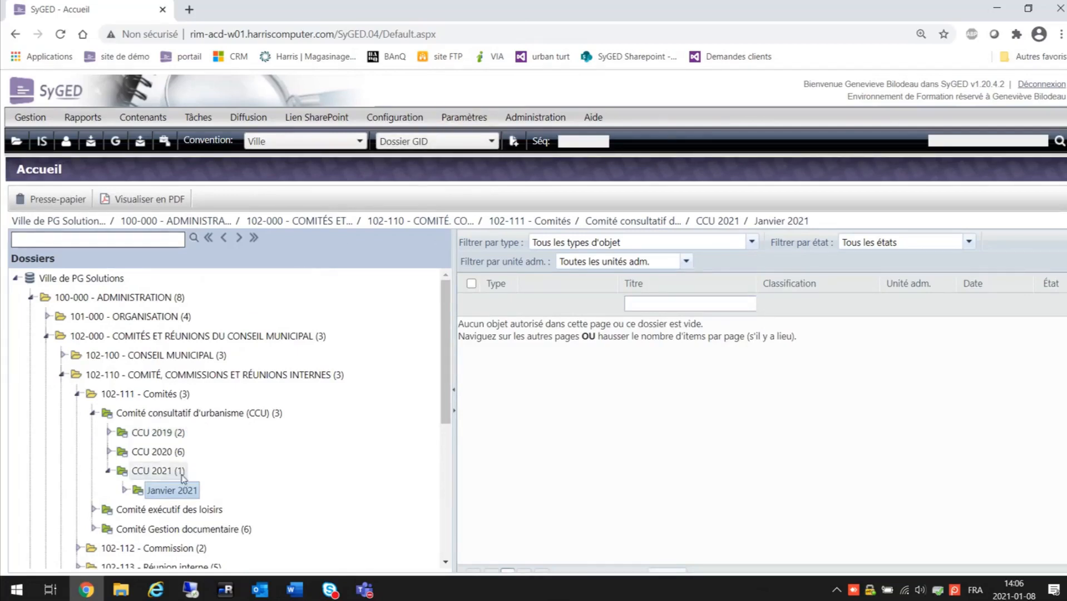
left_click(418, 149)
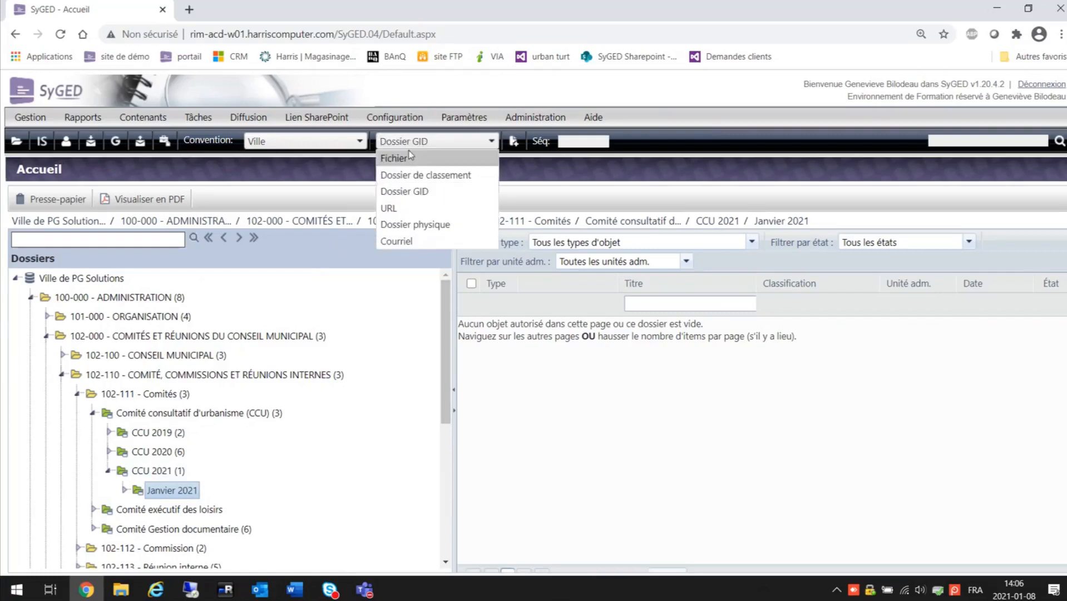
left_click(424, 234)
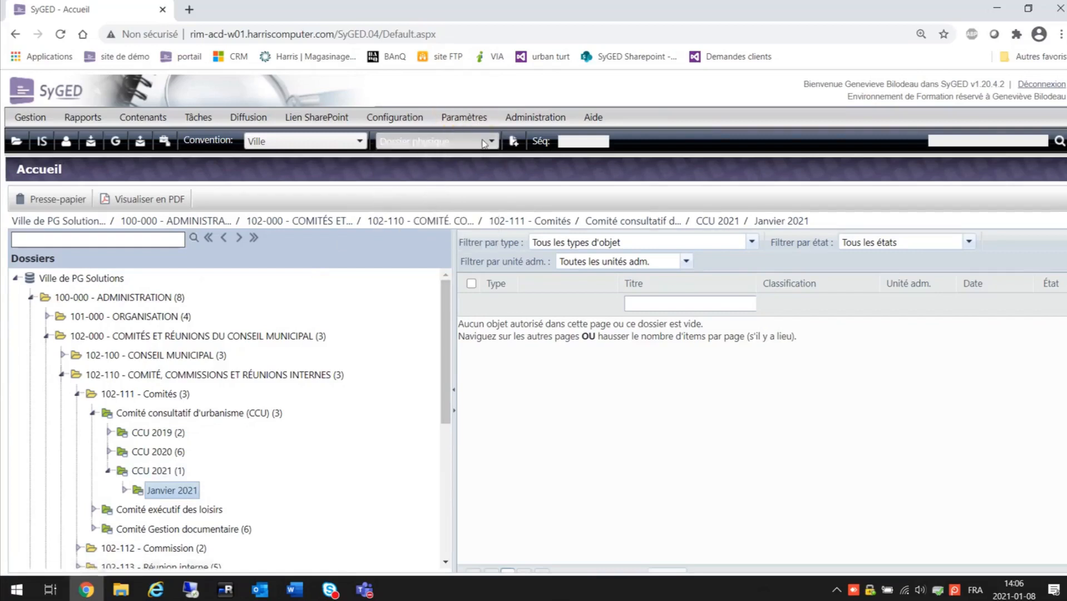
left_click(510, 143)
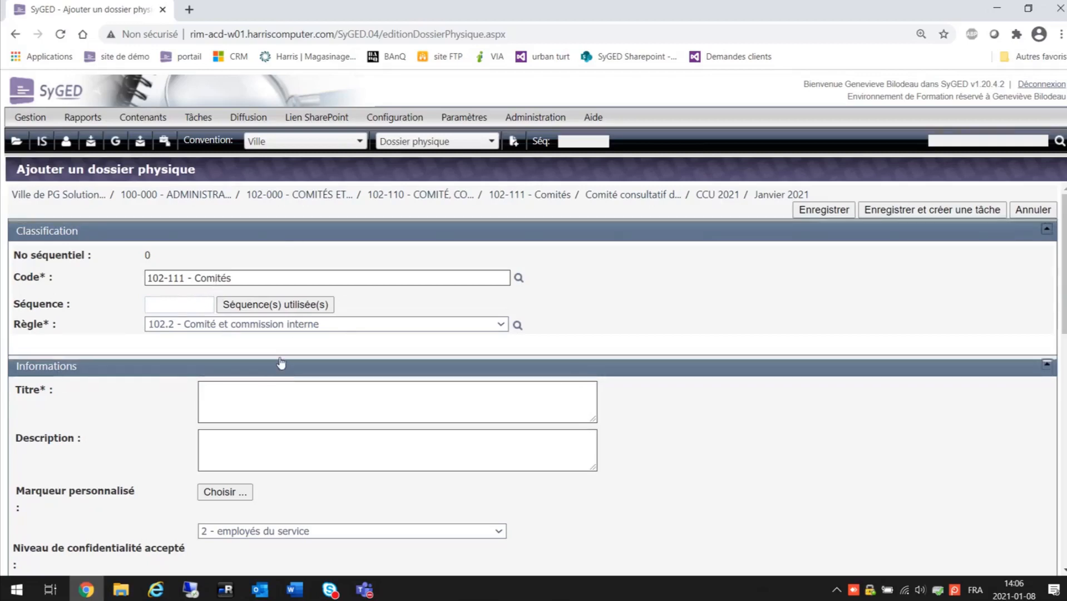
Title the physical folder "Rencontre du 9 janvier 2021" and enter "syged" as its description.
left_click(281, 396)
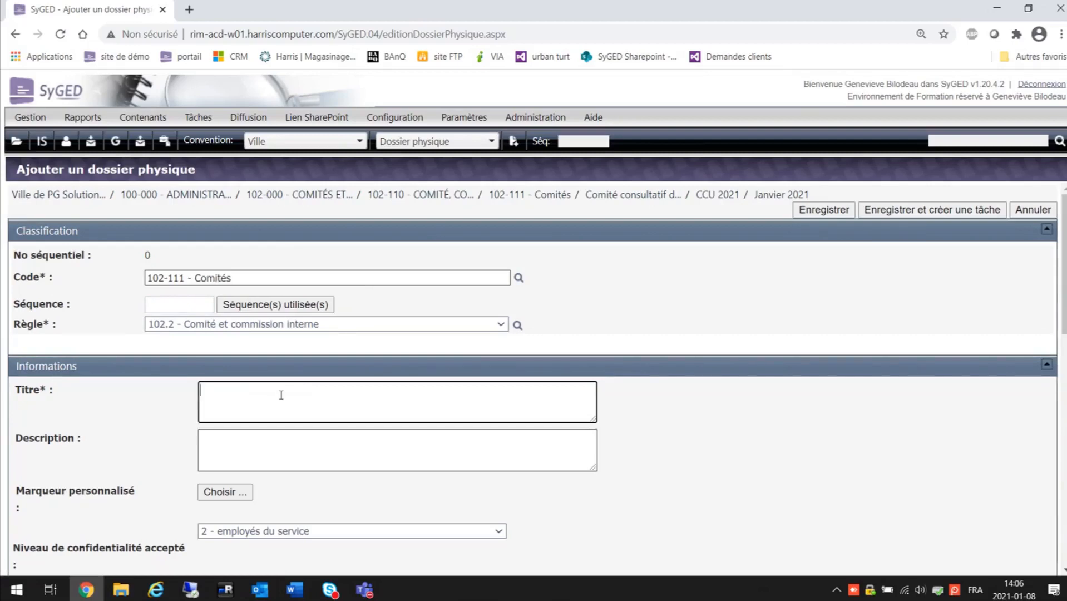
type("Rencontre du 9 janvier 2021")
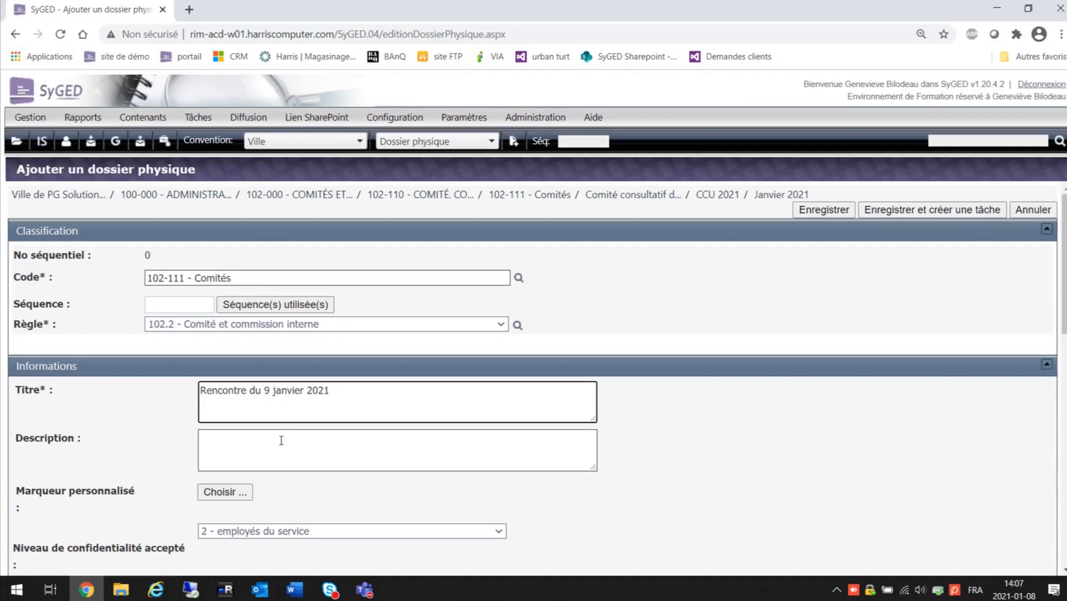
left_click(296, 451)
type("syged")
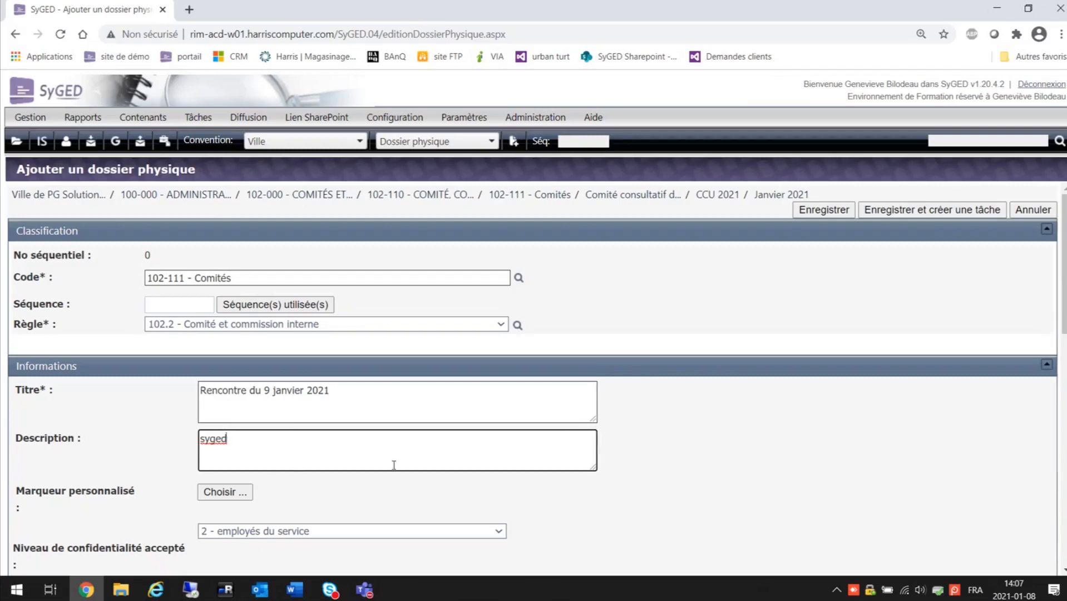
Assign the physical folder to the URB - Service de l'urbanisme administrative unit and set its opening date to 2021-01-08.
scroll(388, 455, "down", 2)
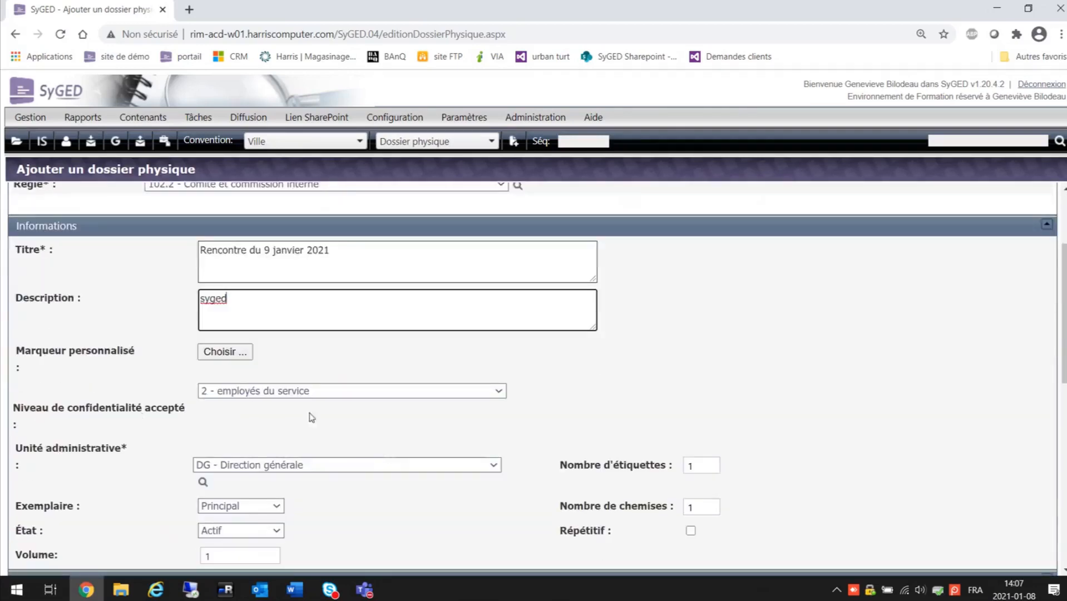
left_click(286, 466)
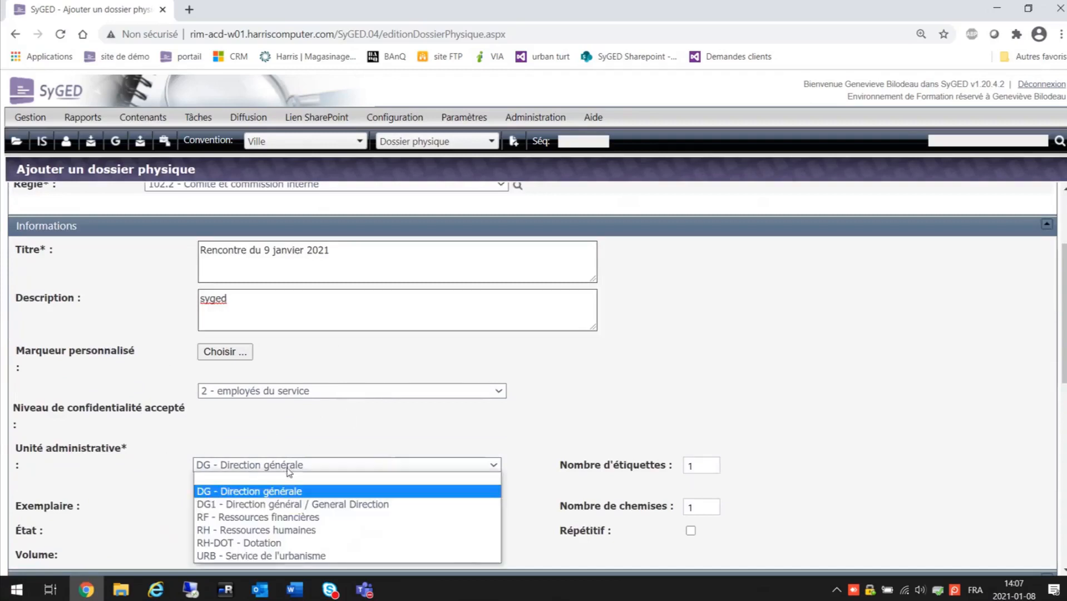
left_click(262, 555)
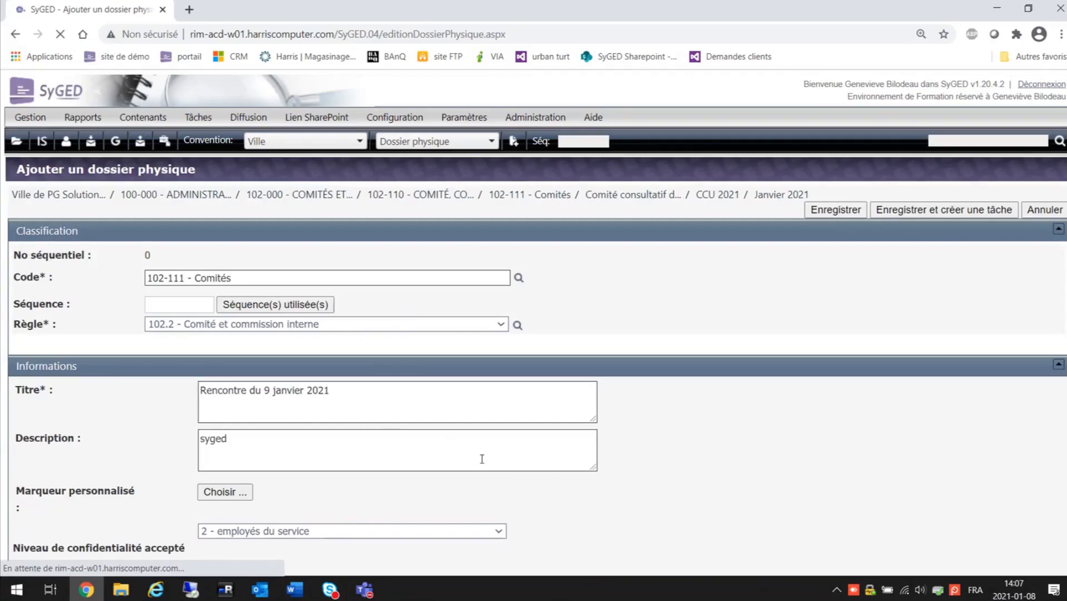
scroll(750, 436, "down", 5)
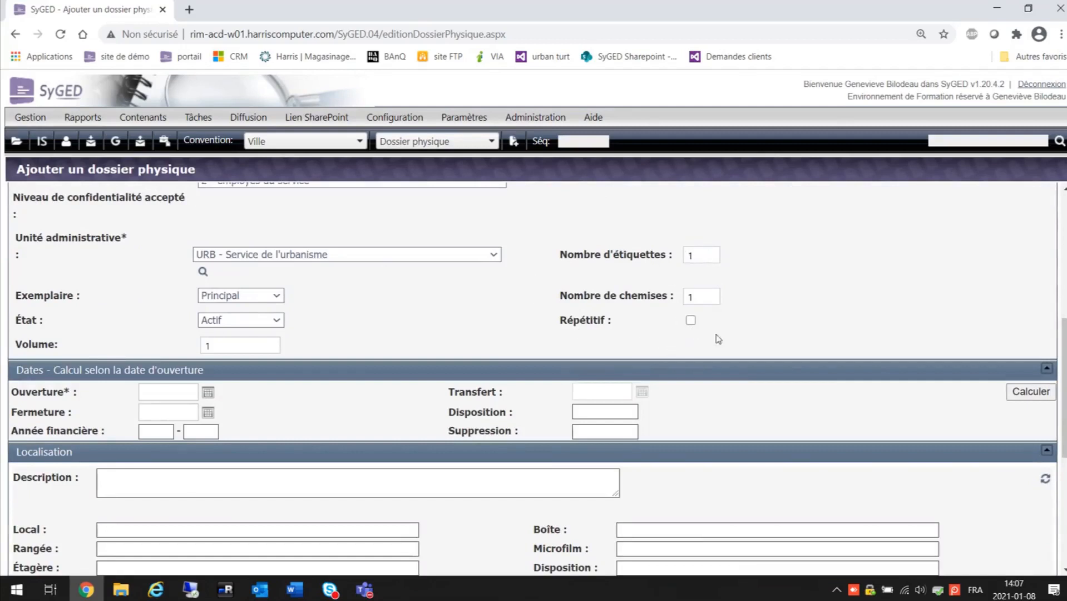
left_click(213, 394)
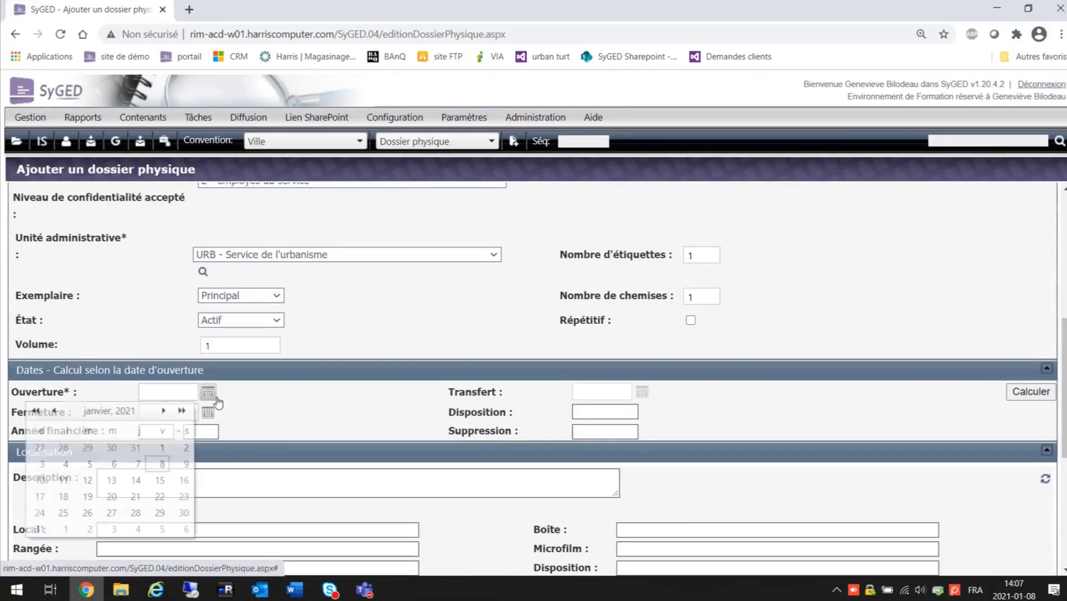
left_click(161, 465)
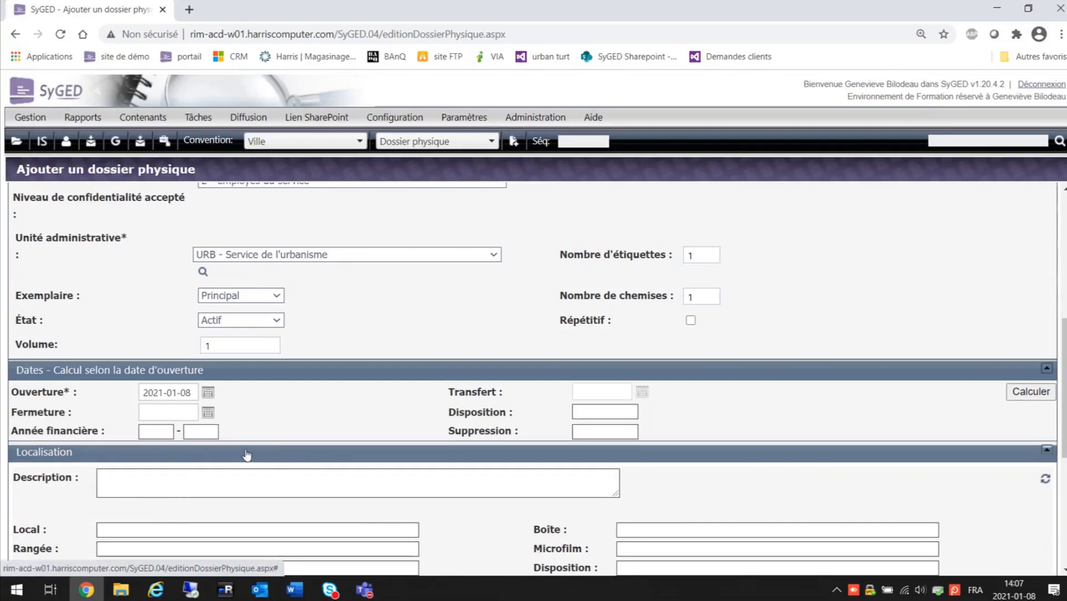
Set the physical folder's storage depot to Voûte and save the folder.
scroll(329, 428, "down", 2)
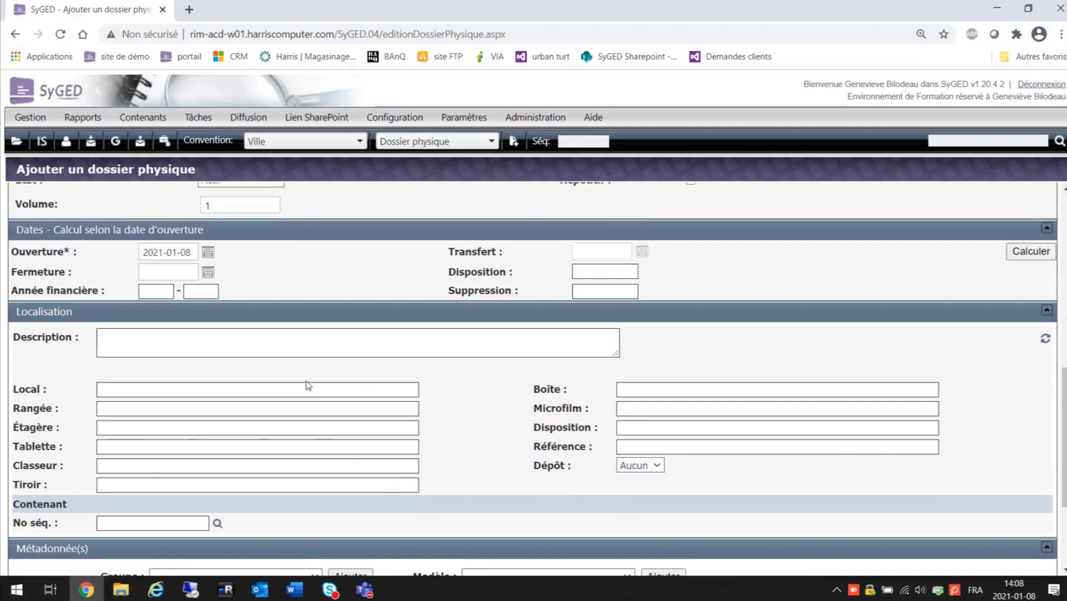
left_click(659, 466)
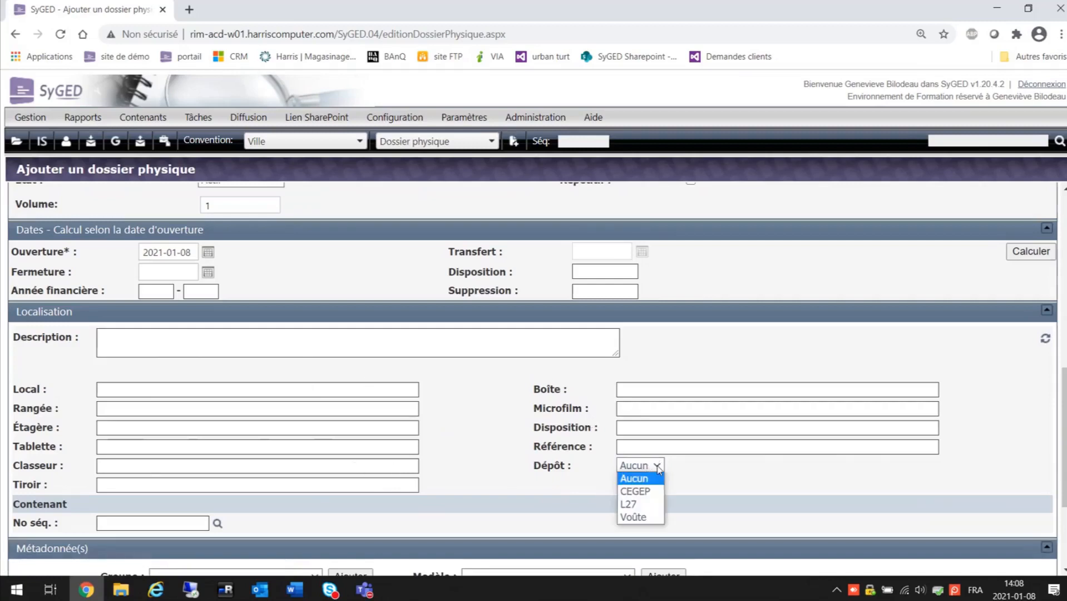
left_click(638, 516)
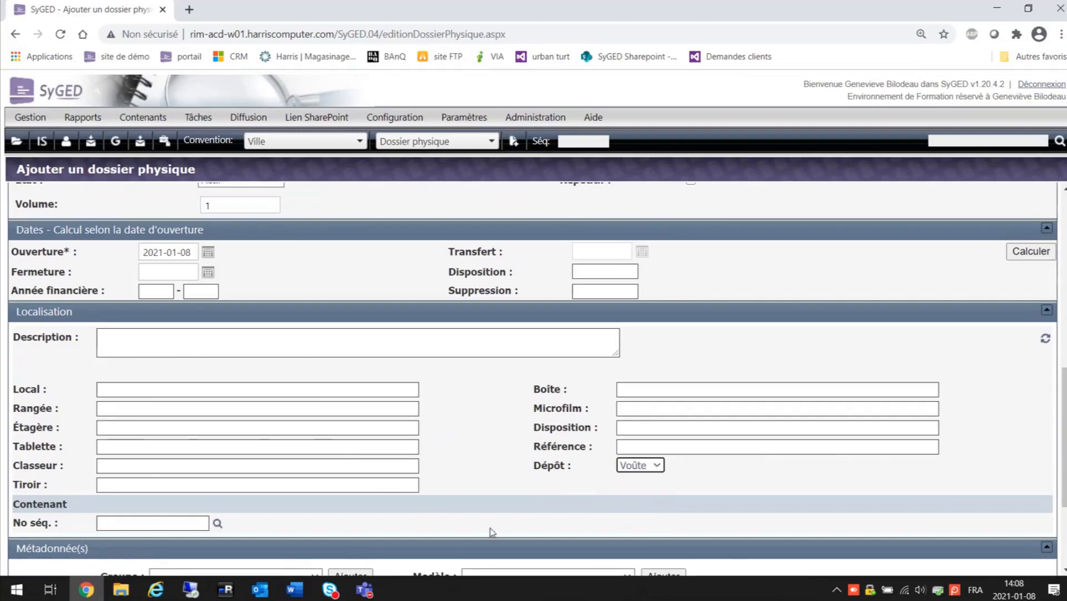
scroll(497, 447, "down", 3)
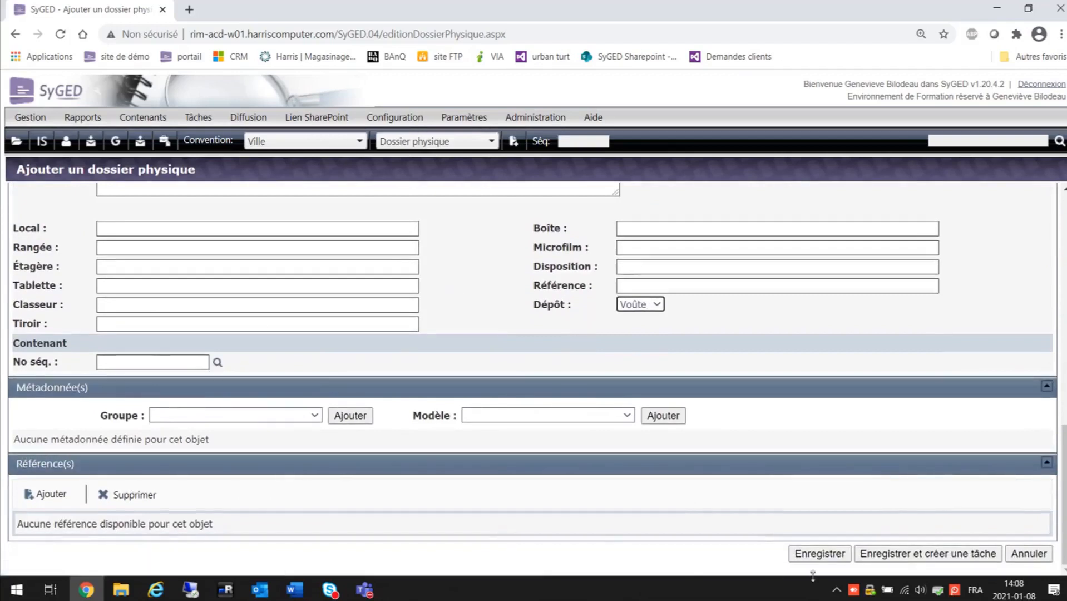
left_click(835, 559)
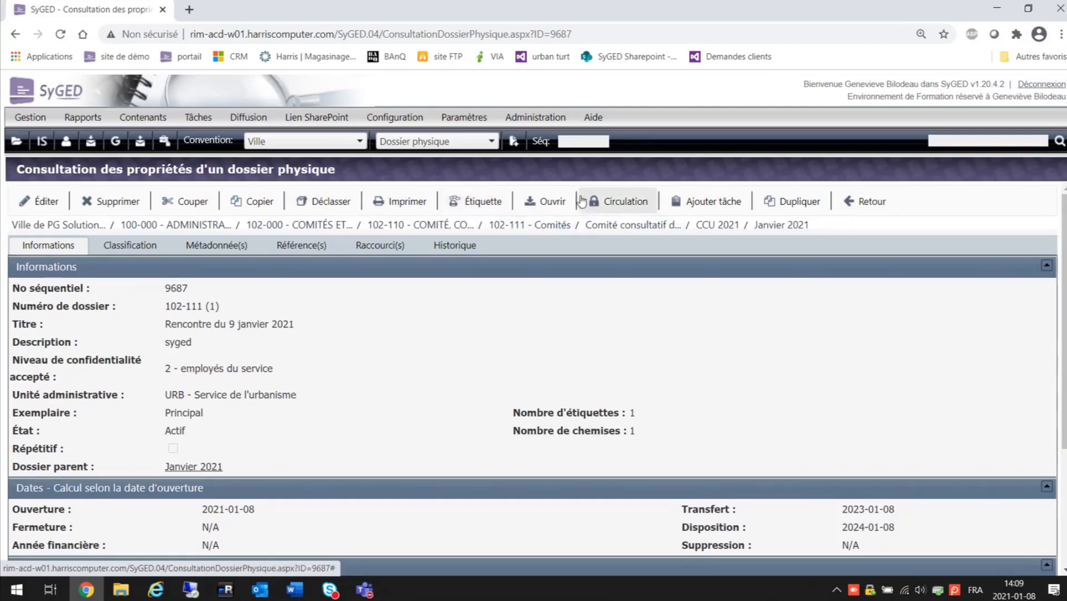
Add a physical document titled "Lettre du directeur général", dated 2021-01-08, to the saved physical folder and save it.
left_click(541, 211)
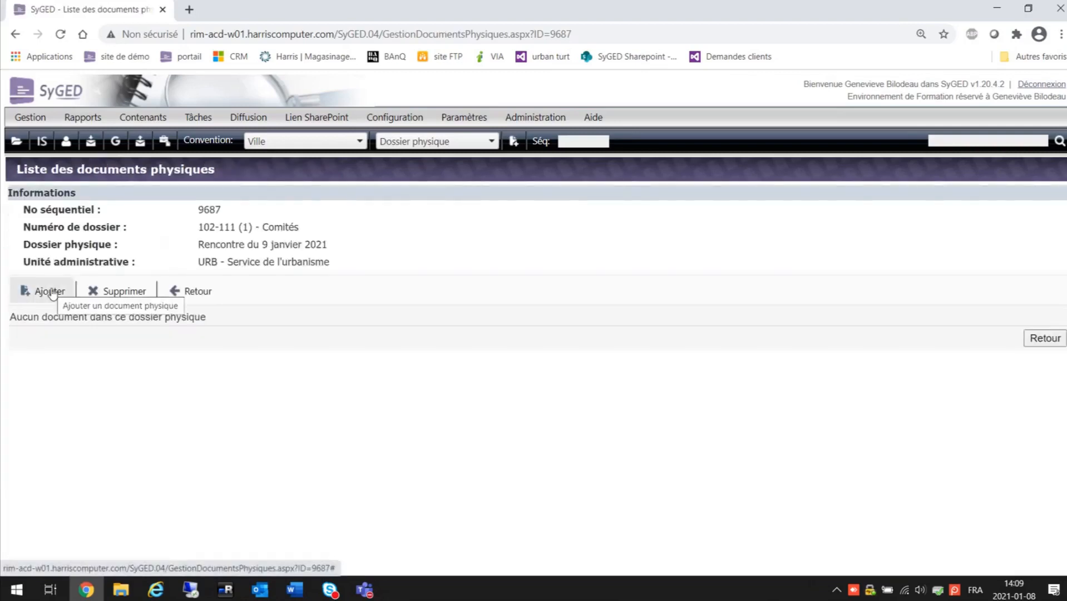
left_click(50, 291)
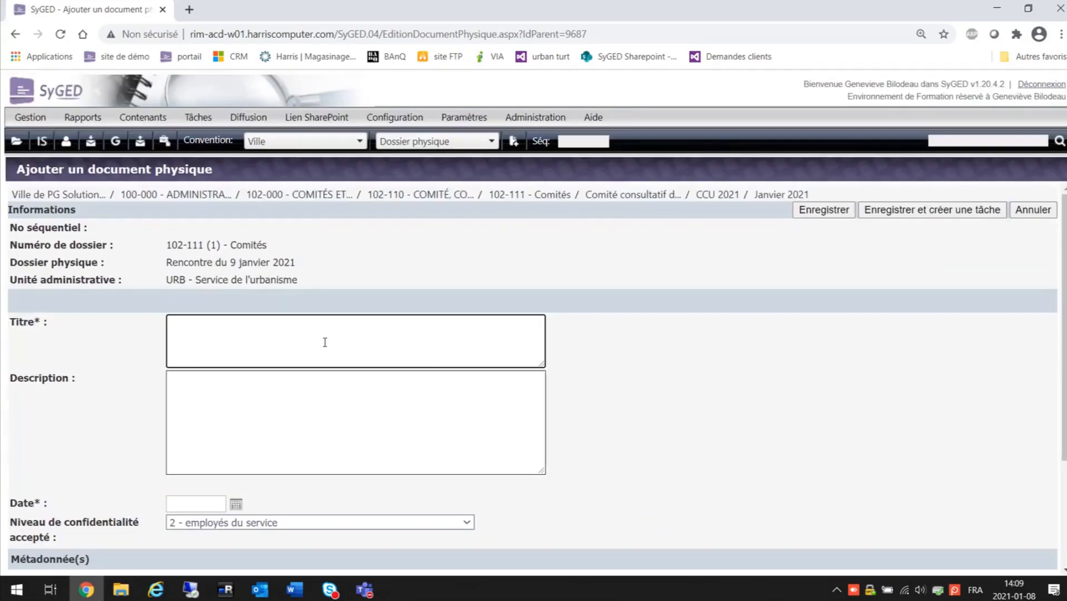
type("Lettre du directeur général")
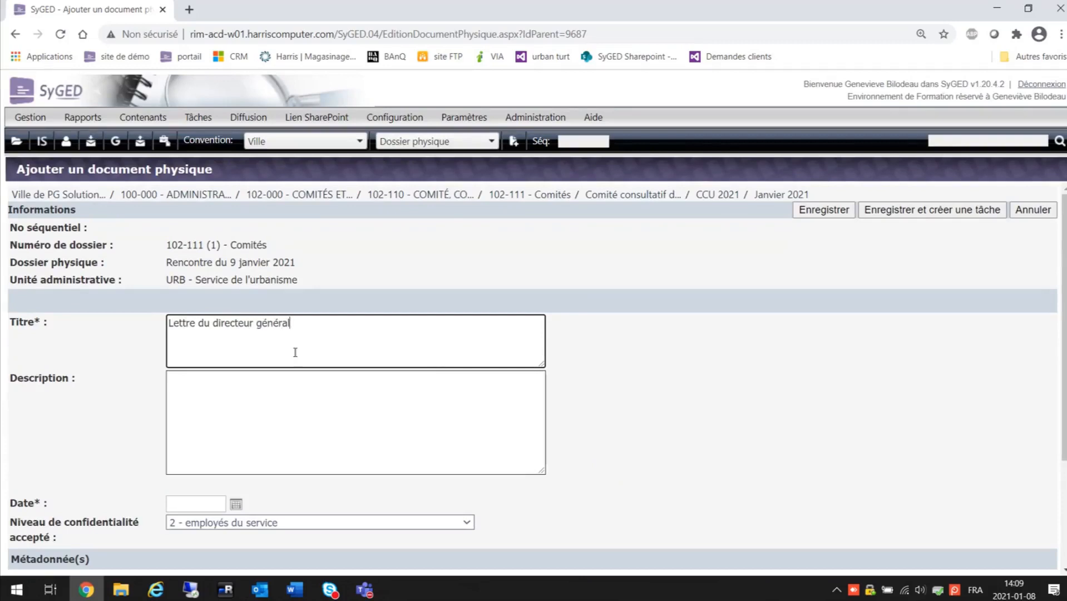
left_click(234, 505)
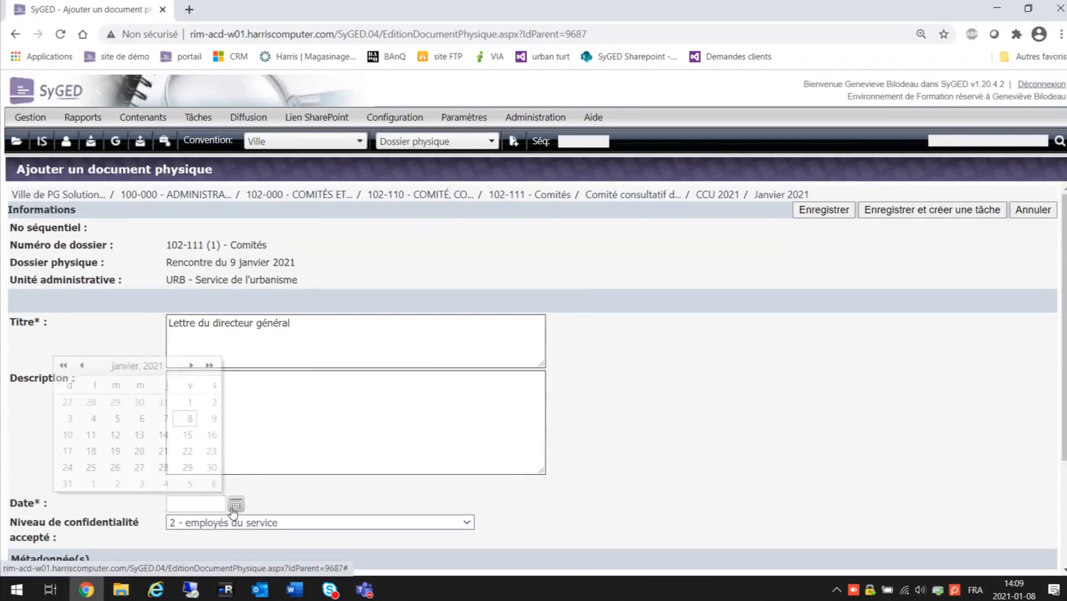
left_click(189, 421)
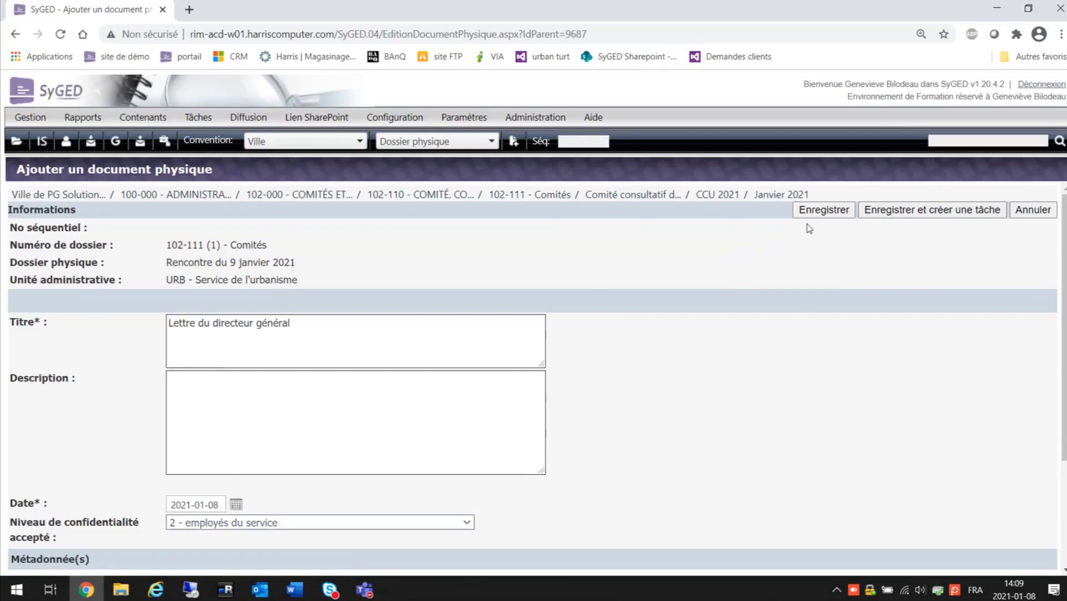
left_click(820, 213)
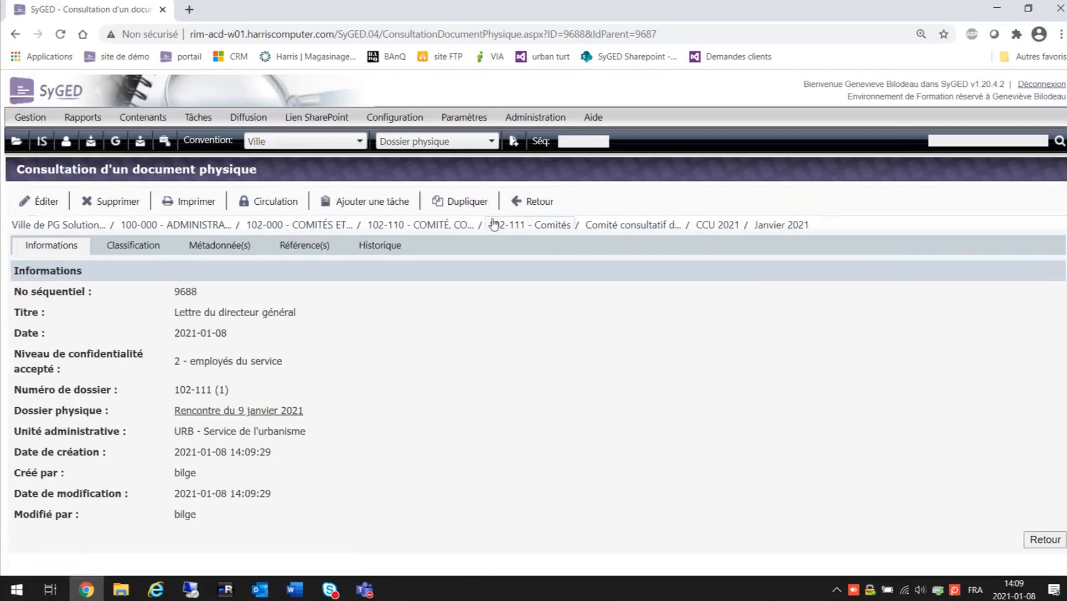
Consult the physical folder's document list, including by opening the folder from the home view, and return to the home view.
left_click(534, 201)
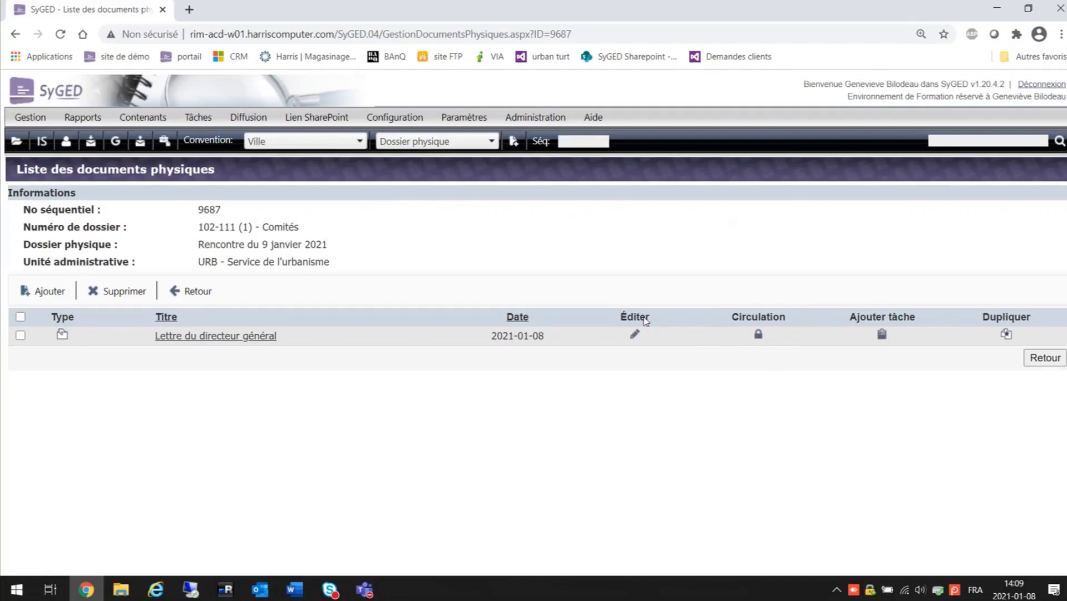
left_click(21, 147)
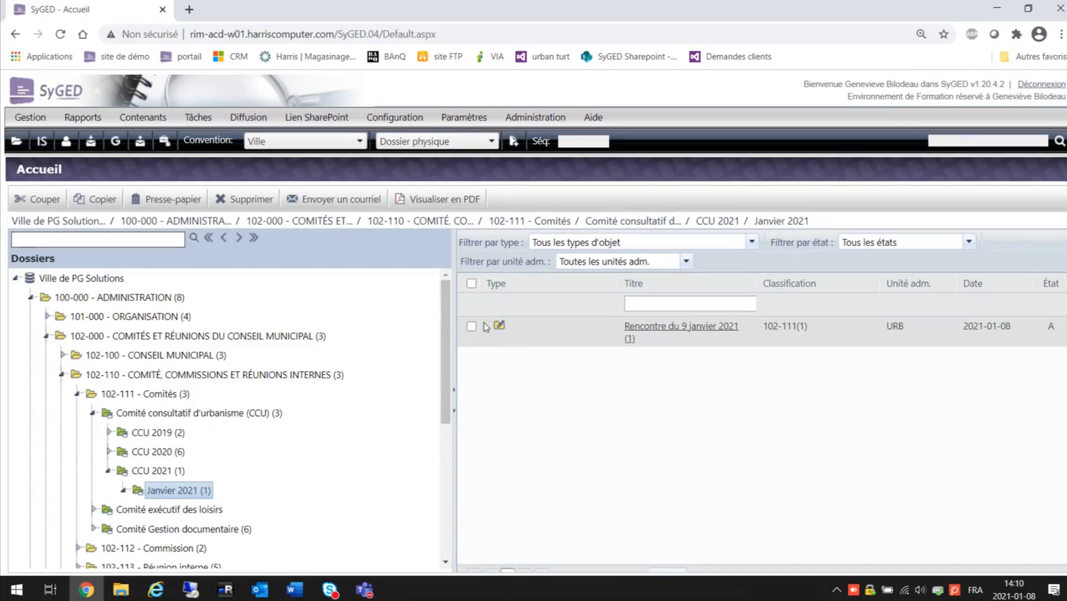
right_click(643, 328)
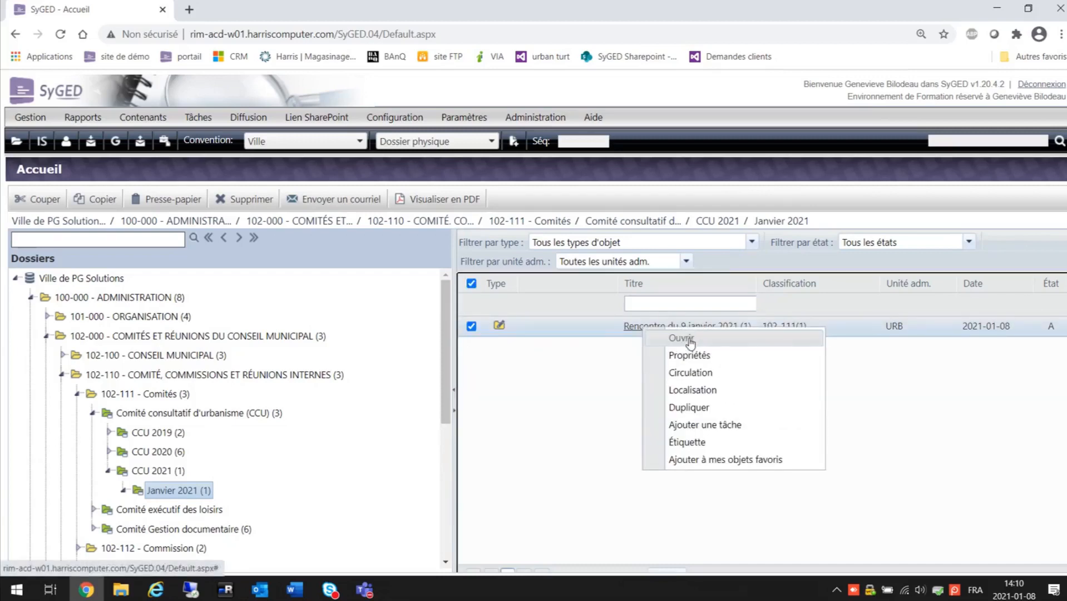
left_click(690, 344)
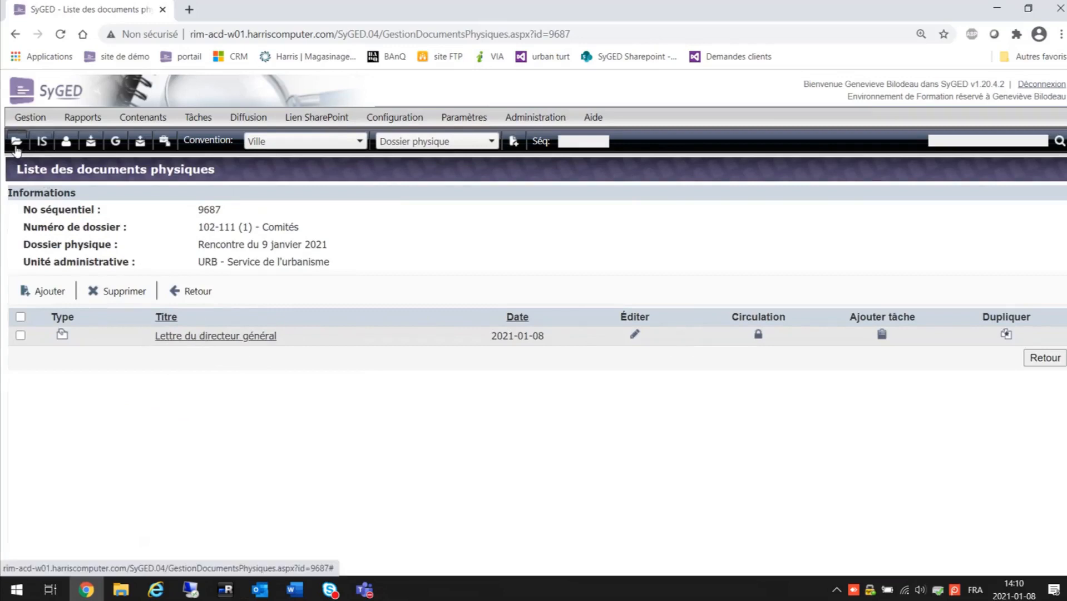
left_click(17, 146)
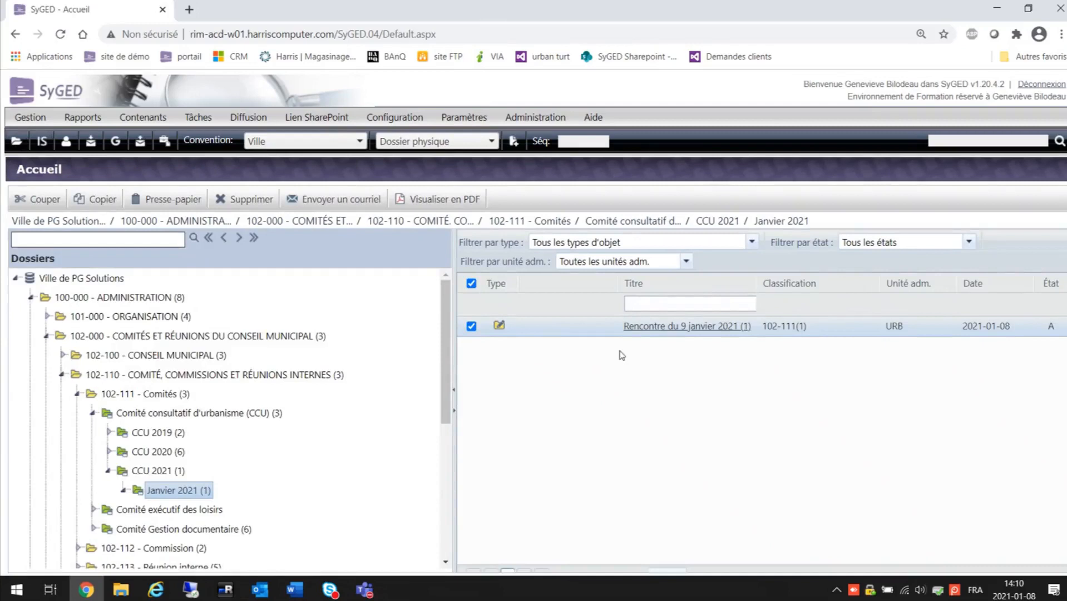
Consult the actions available for the "Rencontre du 9 janvier 2021" physical folder without choosing one.
right_click(655, 331)
left_click(658, 336)
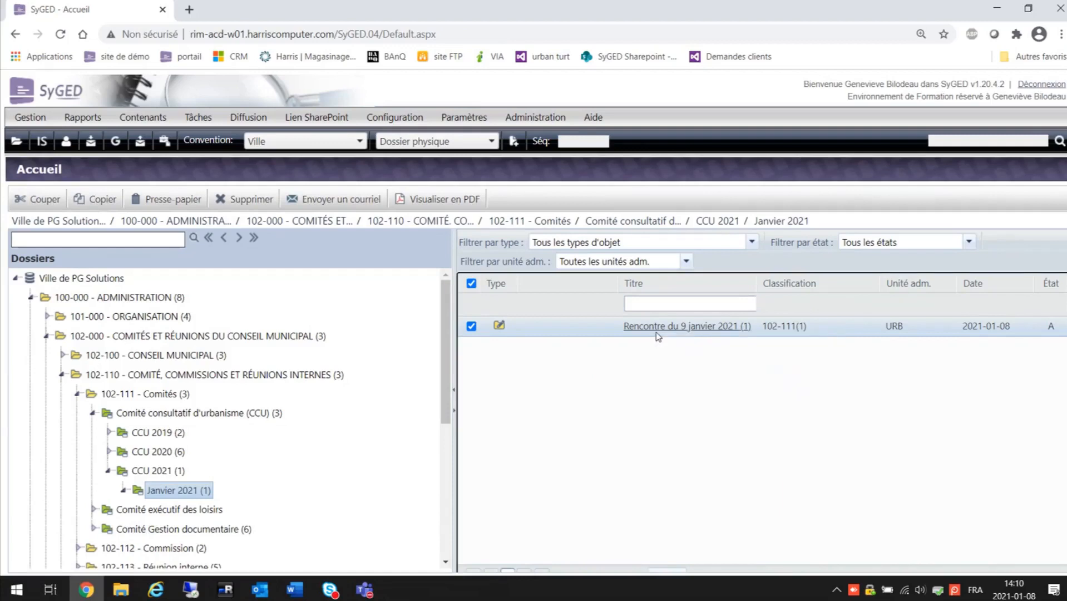
right_click(655, 332)
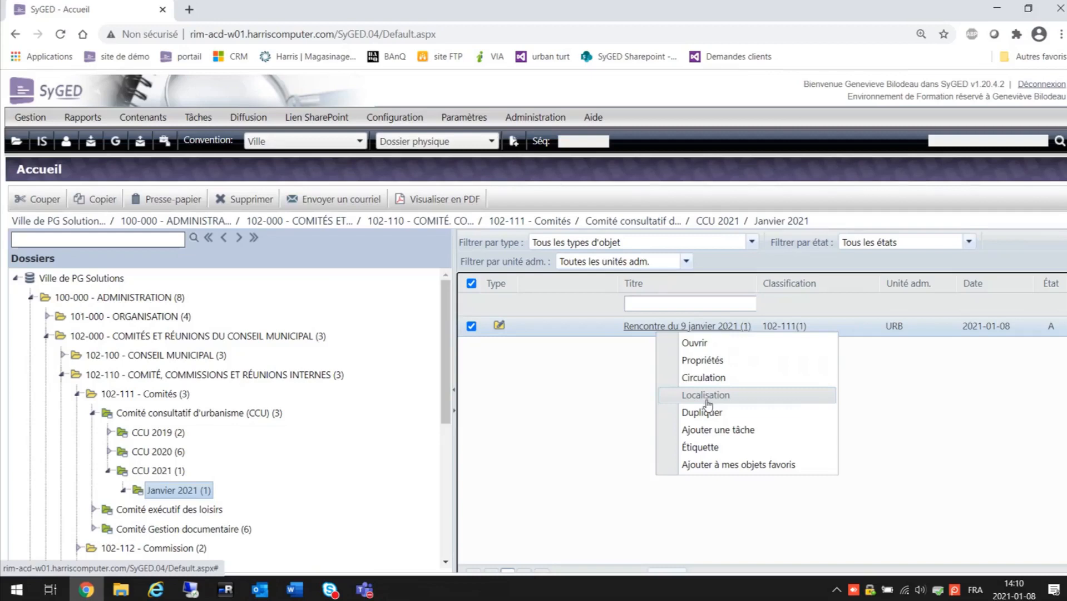
left_click(571, 402)
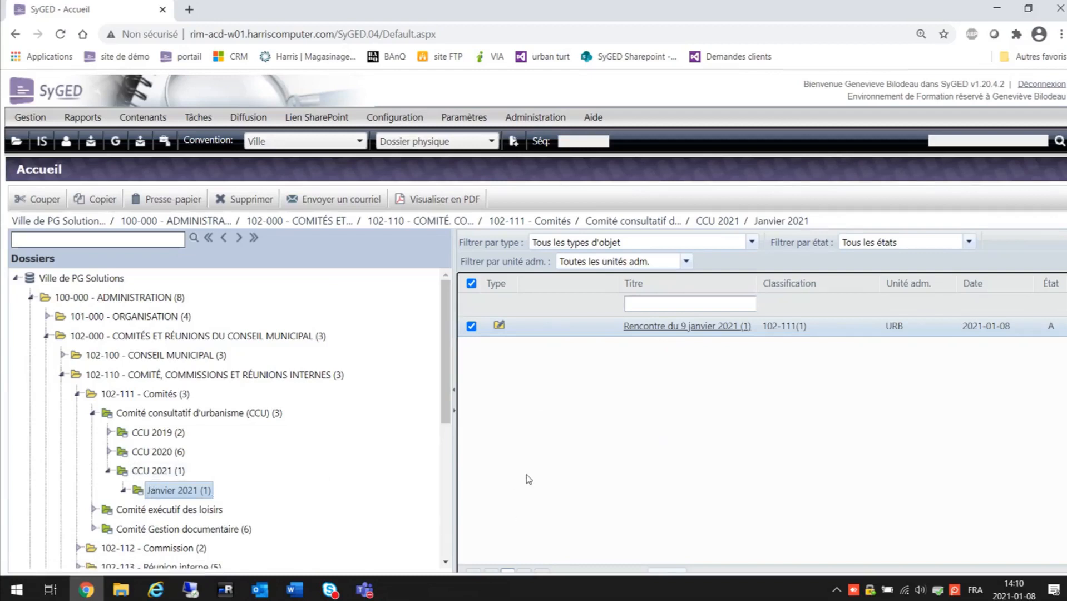
Start adding a Fichier inside the Janvier 2021 folder and set its administrative unit to URB - Service de l'urbanisme.
left_click(491, 144)
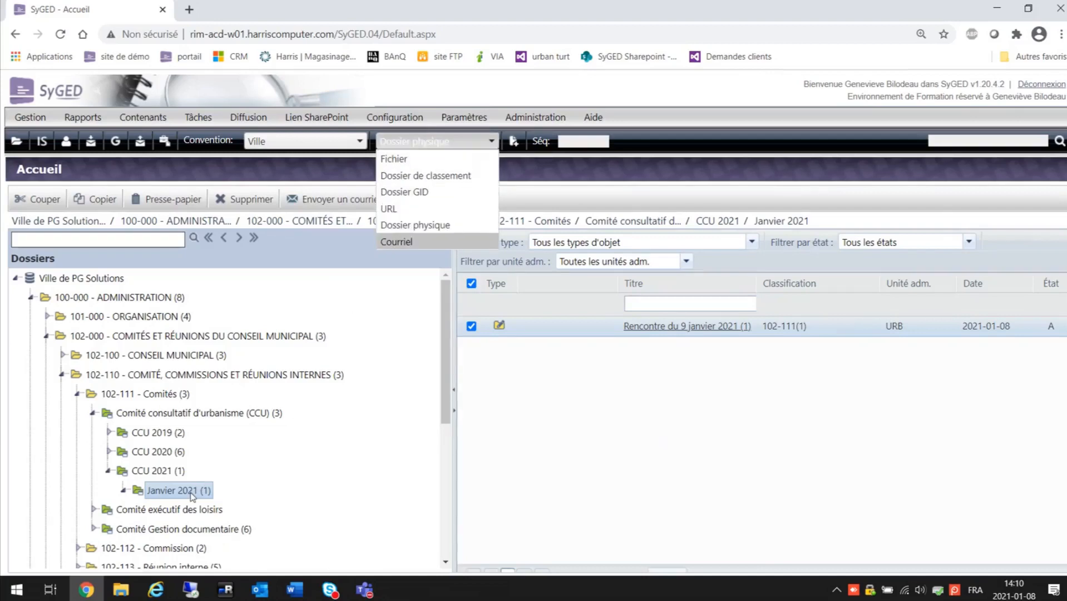
left_click(418, 158)
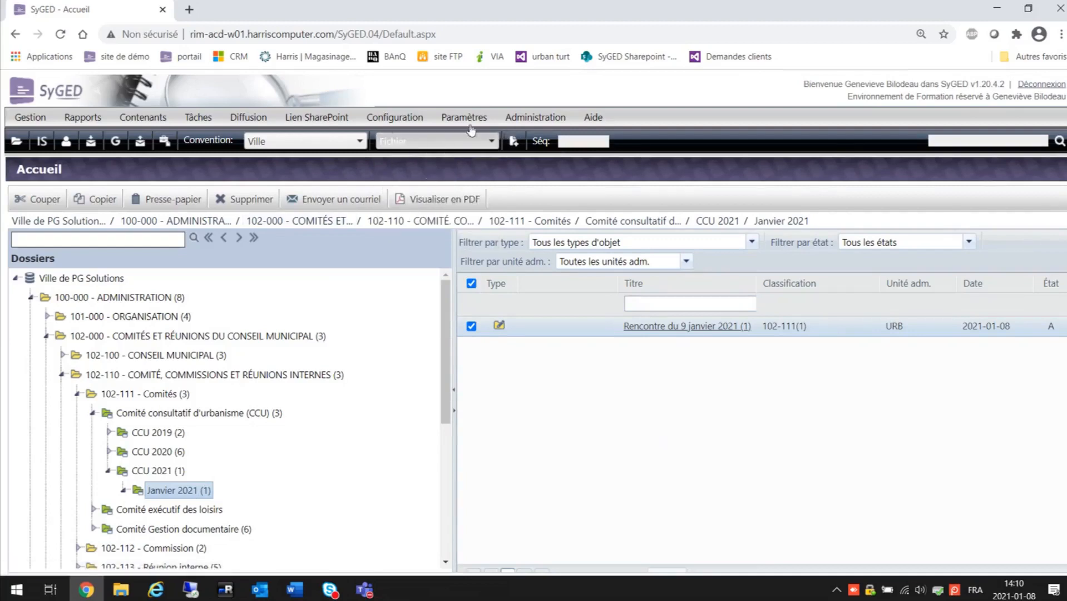
left_click(514, 143)
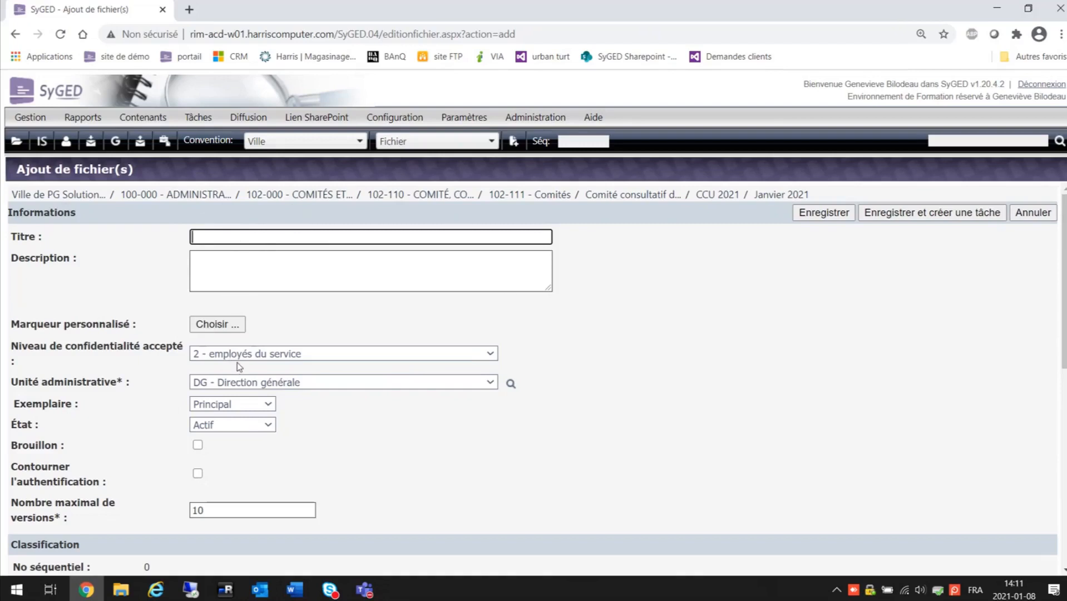
left_click(288, 384)
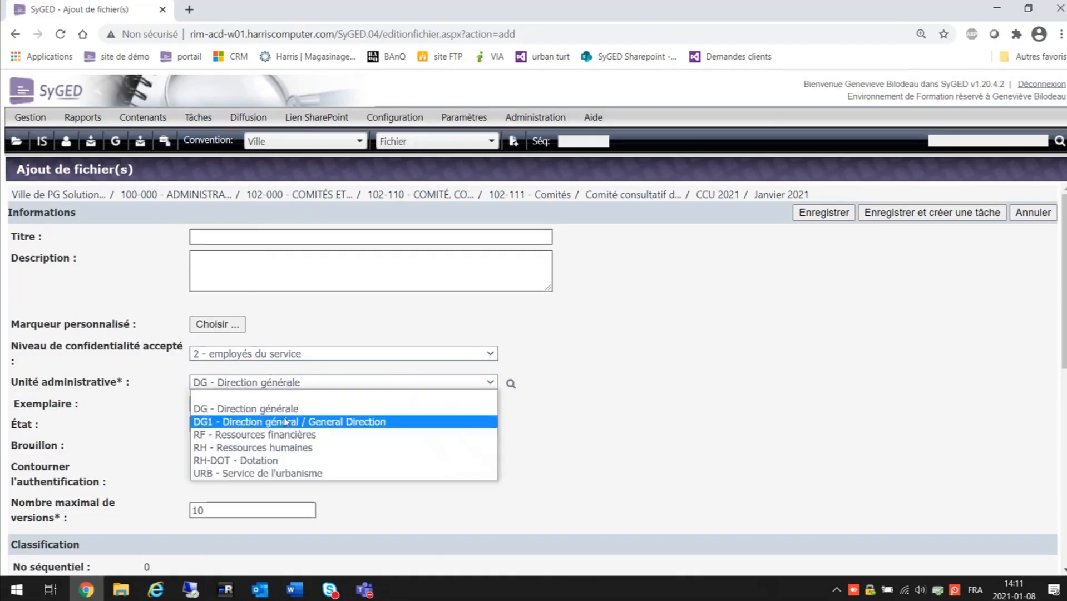
left_click(256, 472)
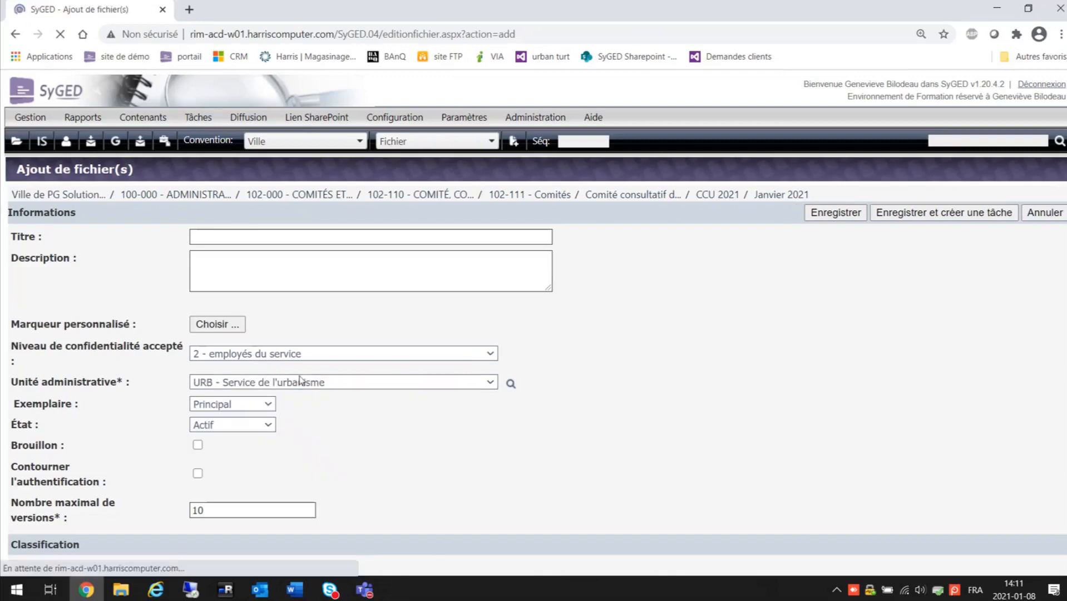
Attach "règles utilisées par la mrc Abitibi.doc" and "ReportRulersN.pdf" from the Bureau folder to the new Fichier entry.
scroll(325, 405, "down", 1)
scroll(325, 404, "down", 3)
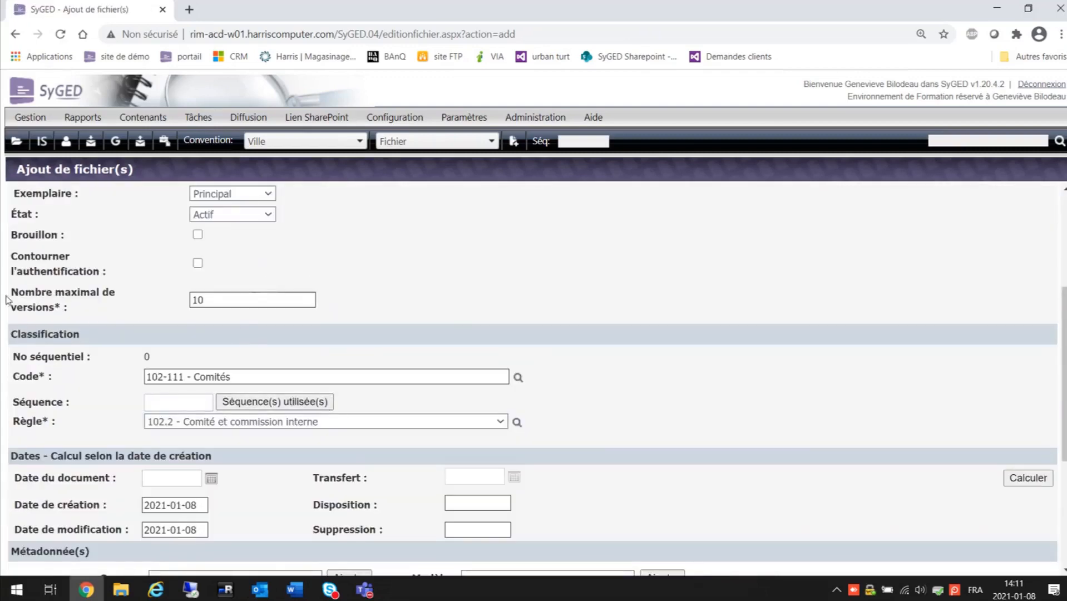
left_click_drag(8, 299, 90, 310)
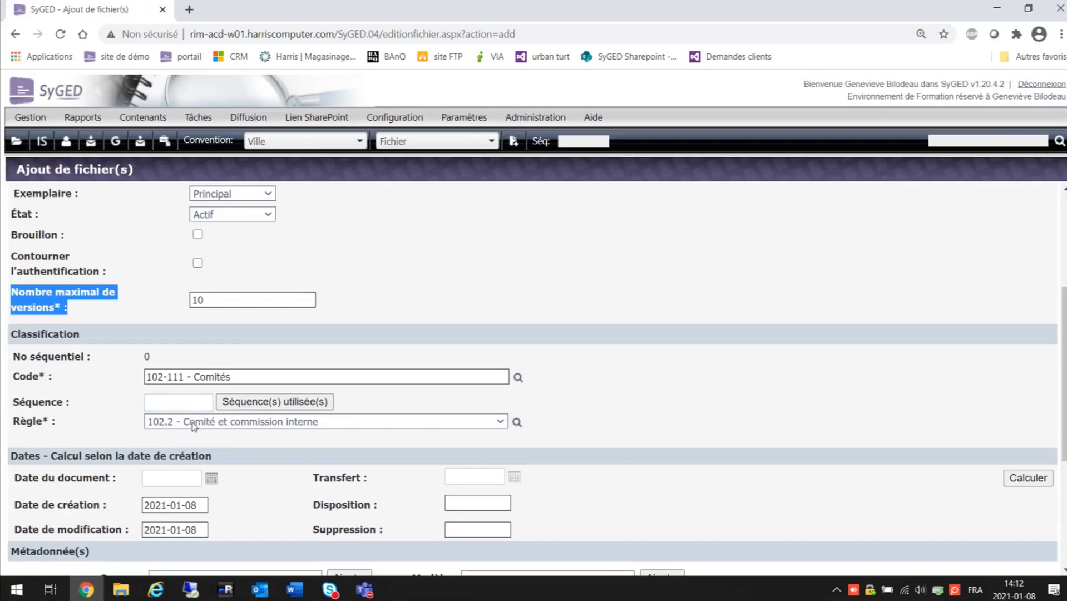
scroll(314, 442, "down", 2)
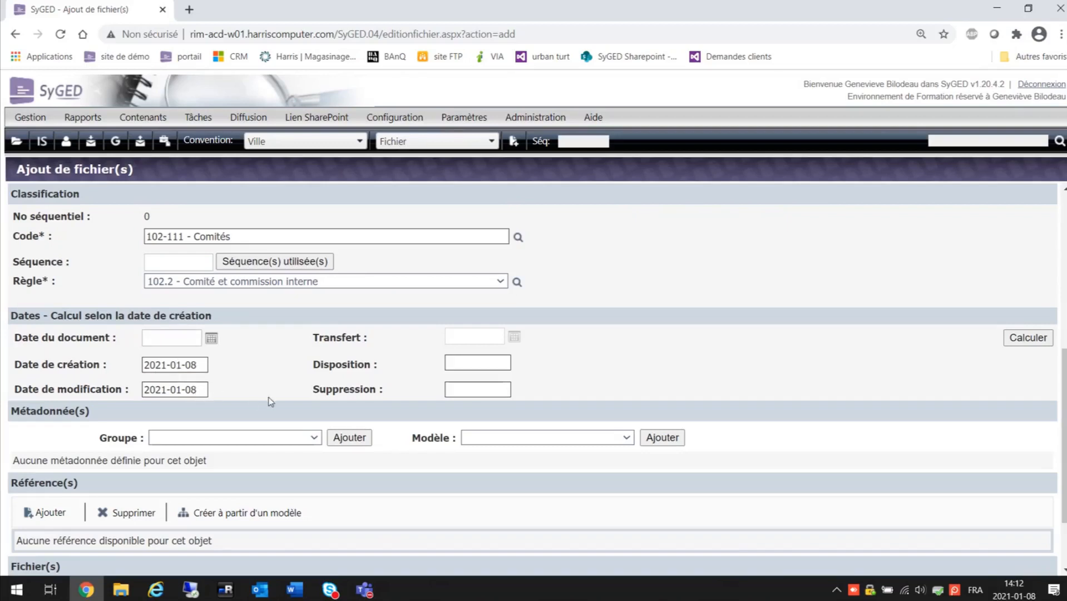
scroll(240, 391, "down", 2)
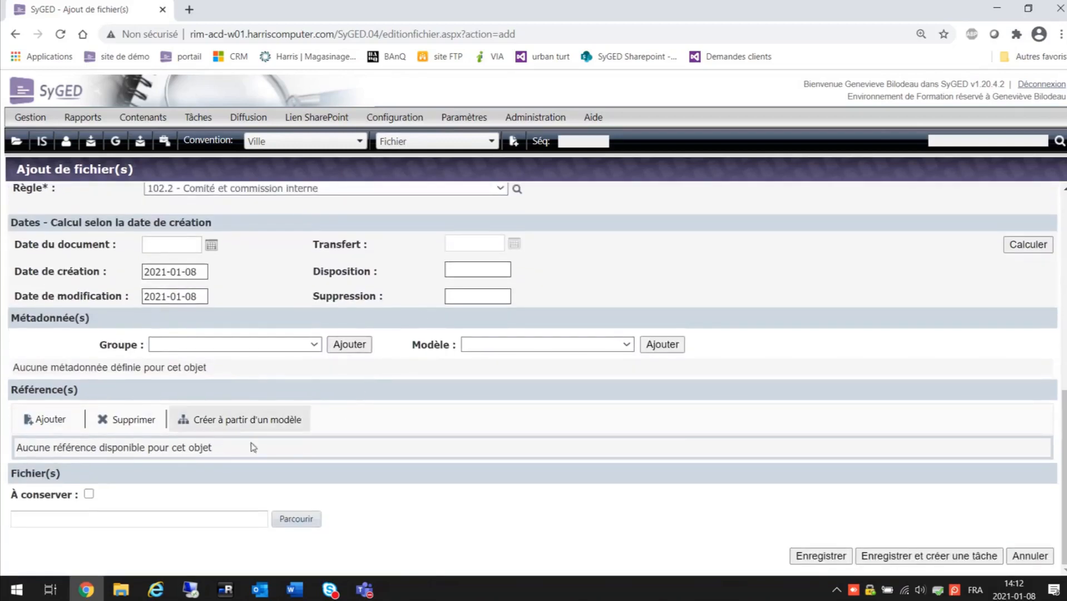
left_click(292, 523)
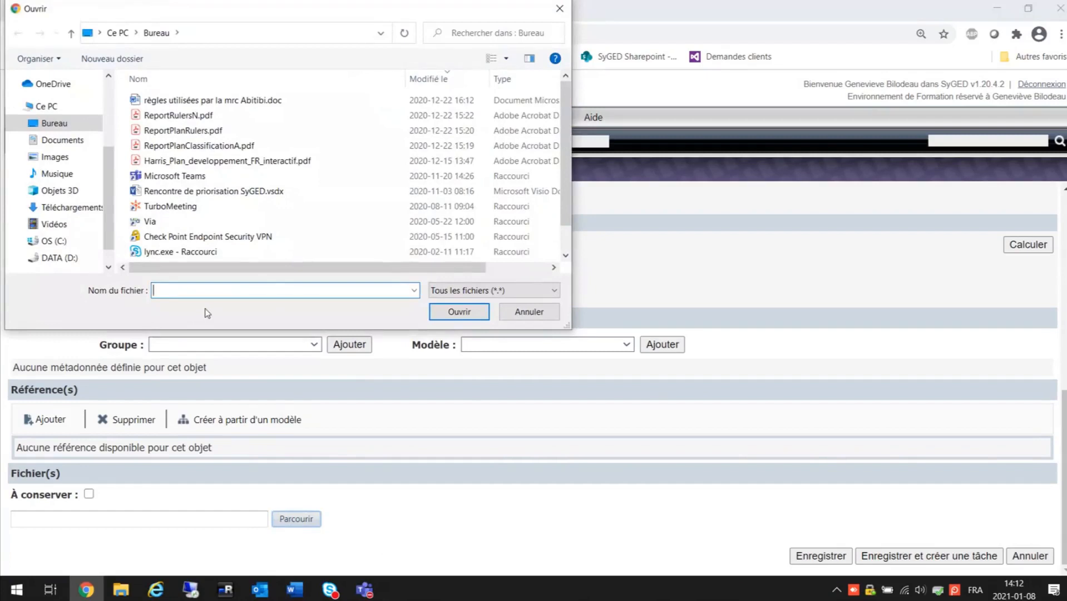
left_click(178, 115)
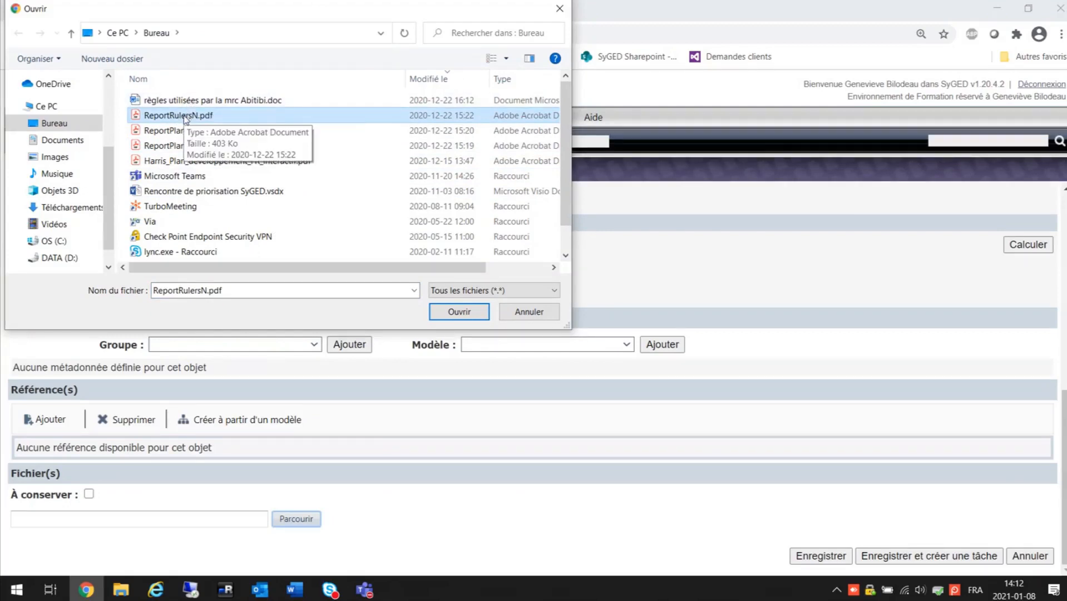
left_click(214, 101)
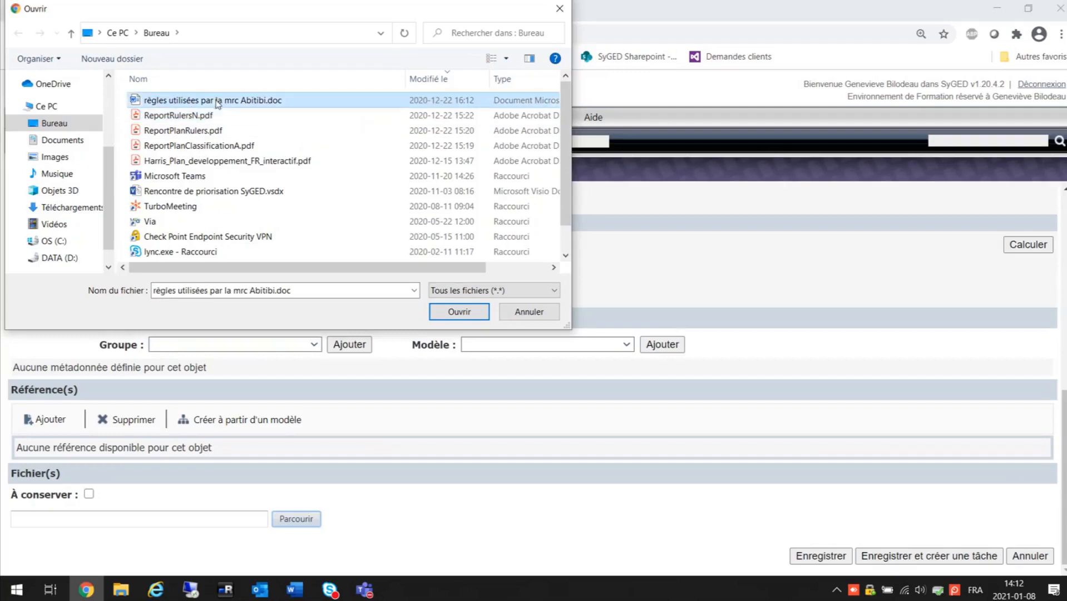
left_click(214, 116, "ctrl")
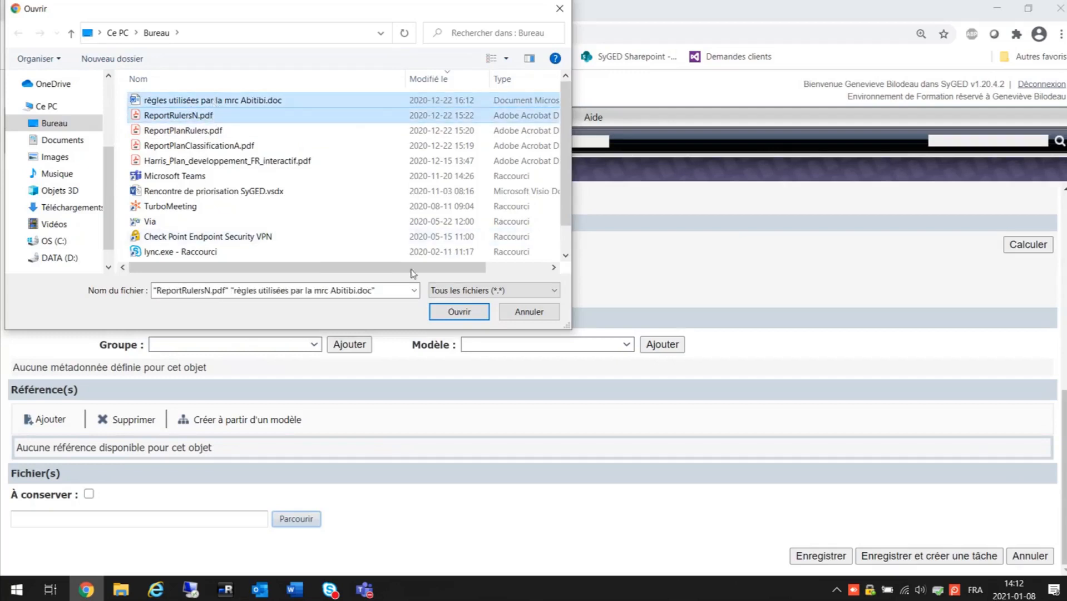
left_click(460, 318)
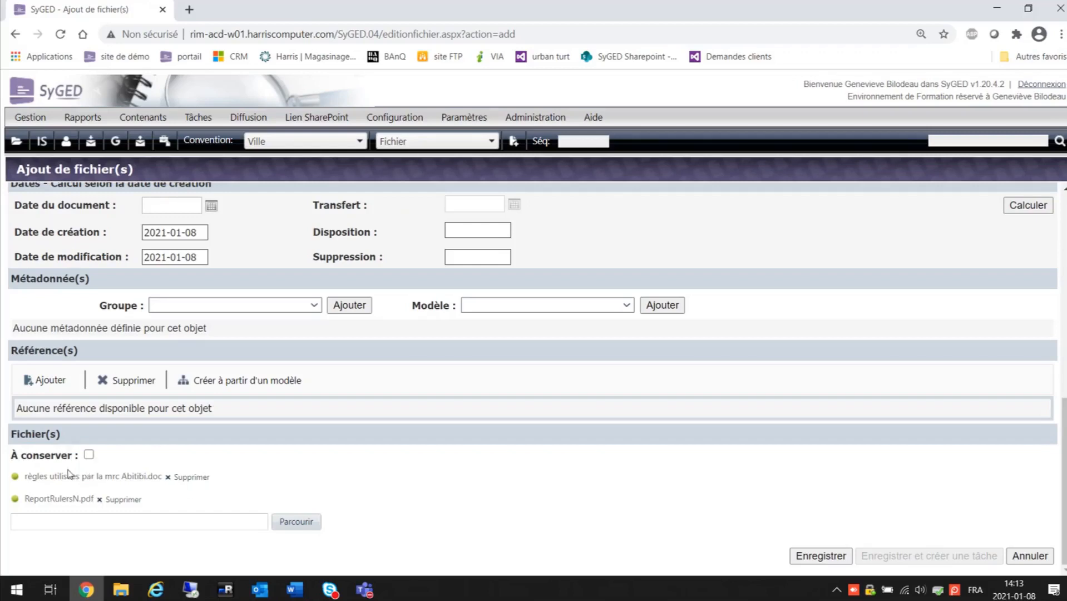
Check the shared properties of the two attached files and save them into the Janvier 2021 folder.
scroll(153, 492, "up", 3)
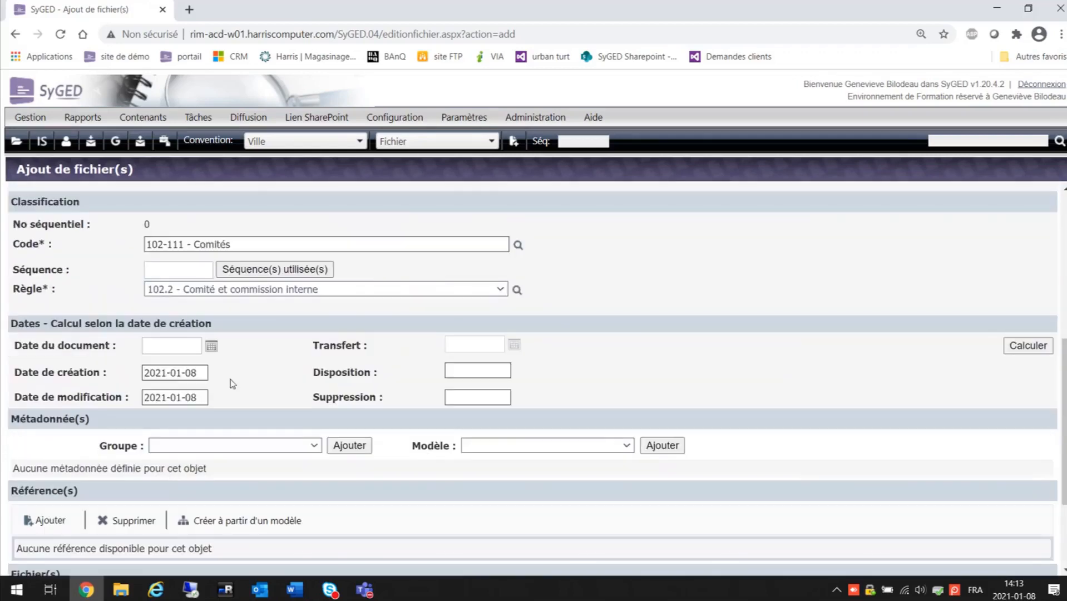
scroll(194, 434, "up", 5)
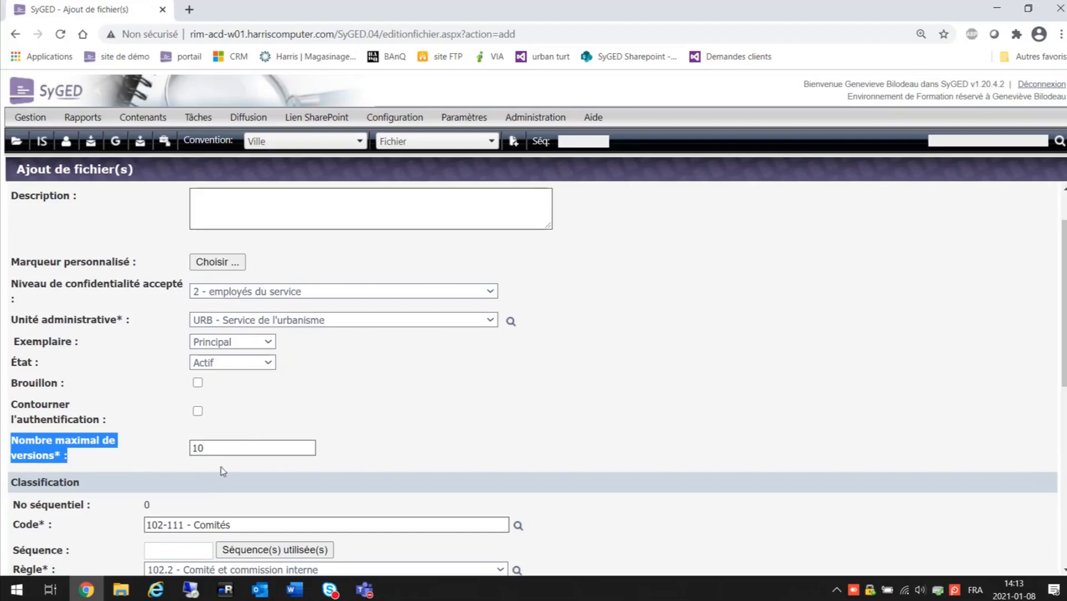
scroll(251, 473, "down", 6)
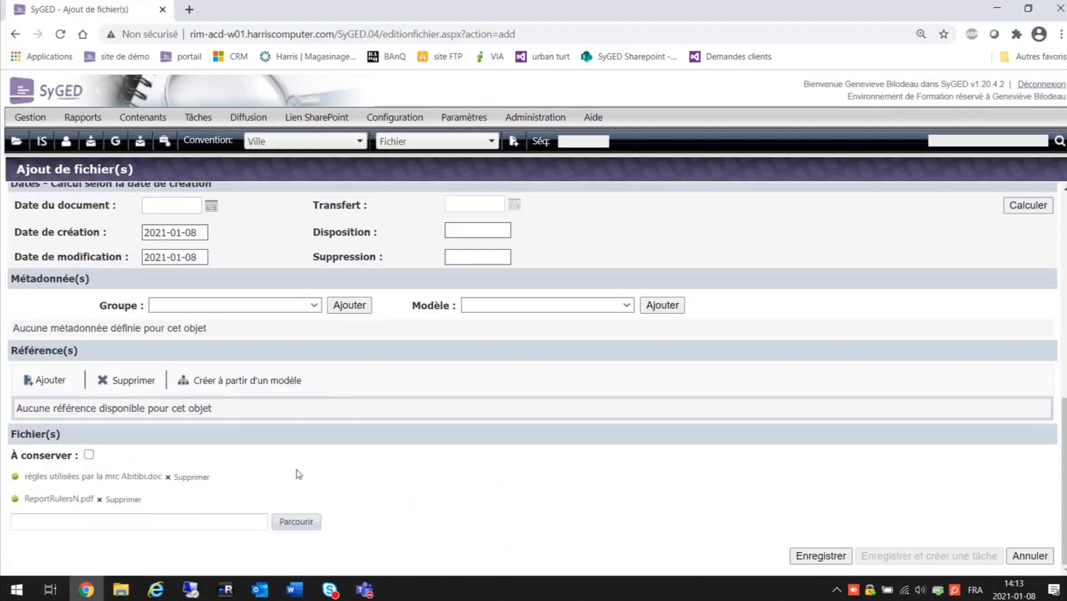
left_click(811, 557)
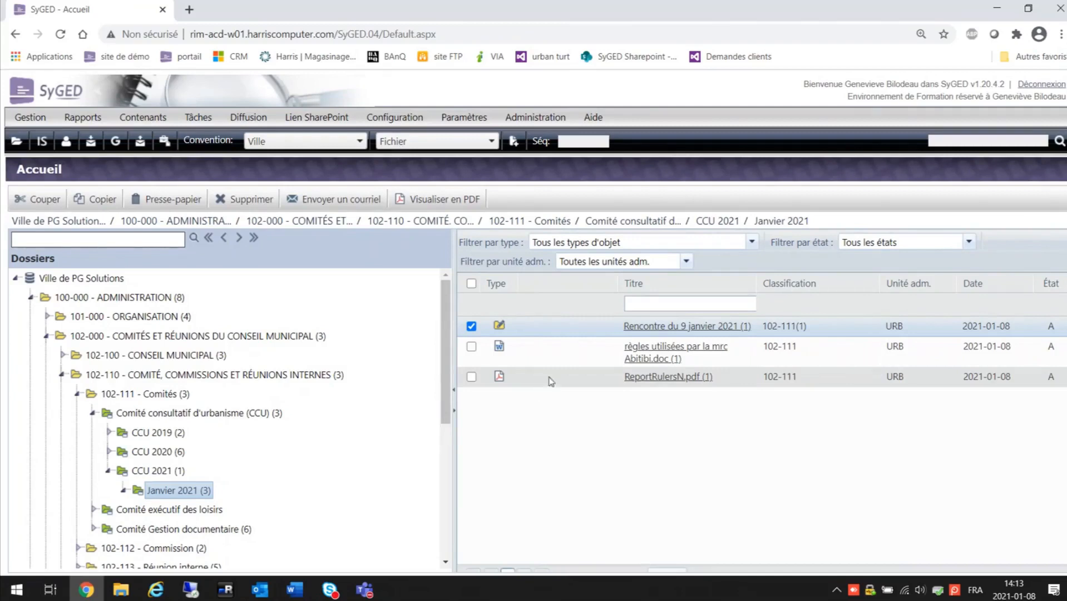
Consult the actions available for "règles utilisées par la mrc Abitibi.doc", open it in read mode, close the viewer and deselect the file.
left_click(646, 361)
left_click(647, 361)
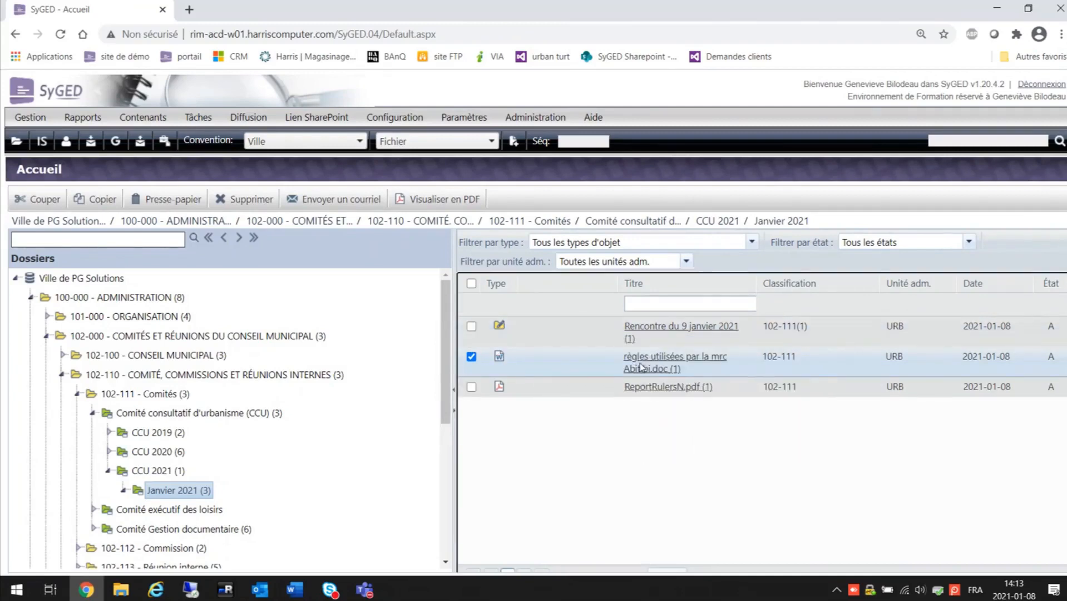
right_click(640, 367)
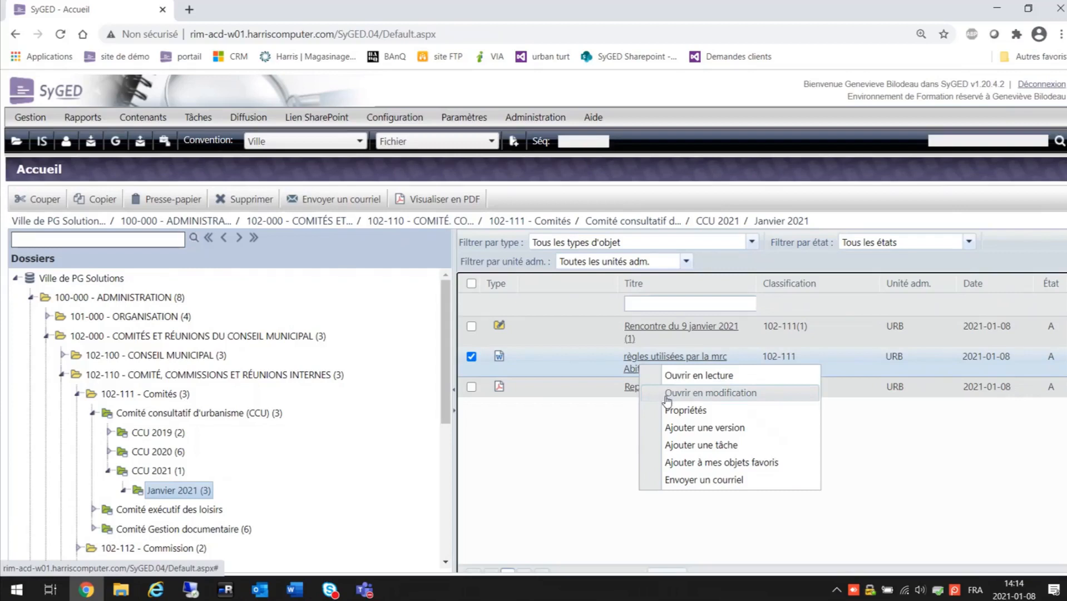
left_click(667, 365)
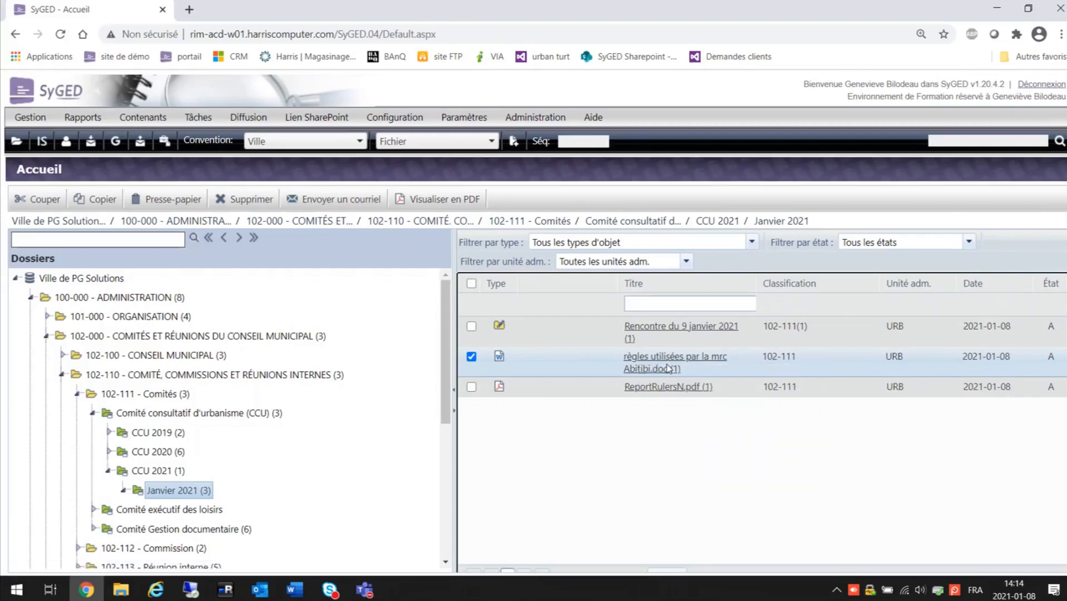
right_click(679, 365)
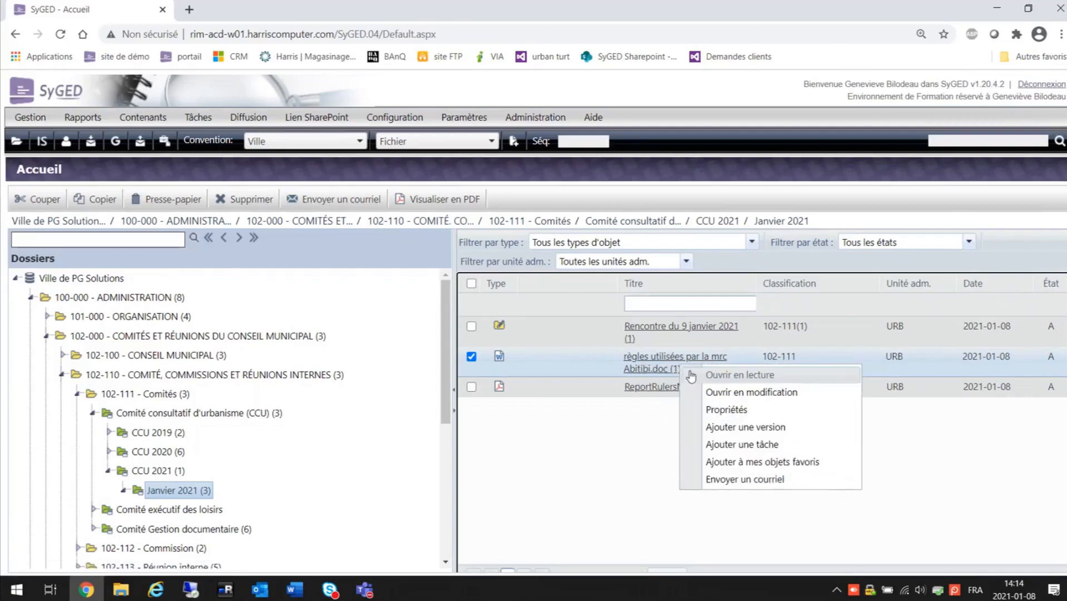
left_click(710, 377)
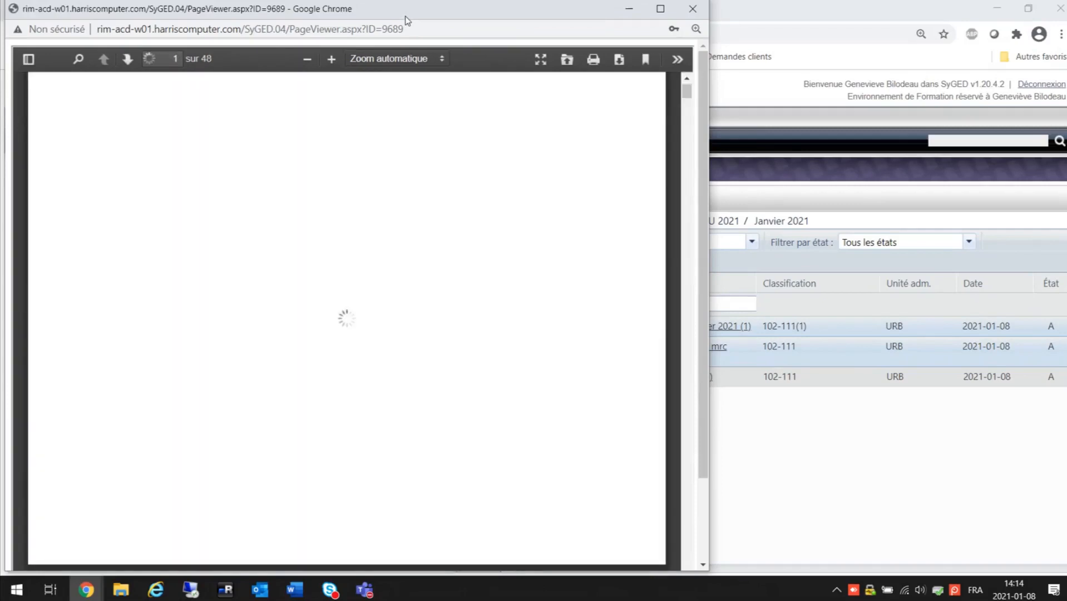
left_click(692, 9)
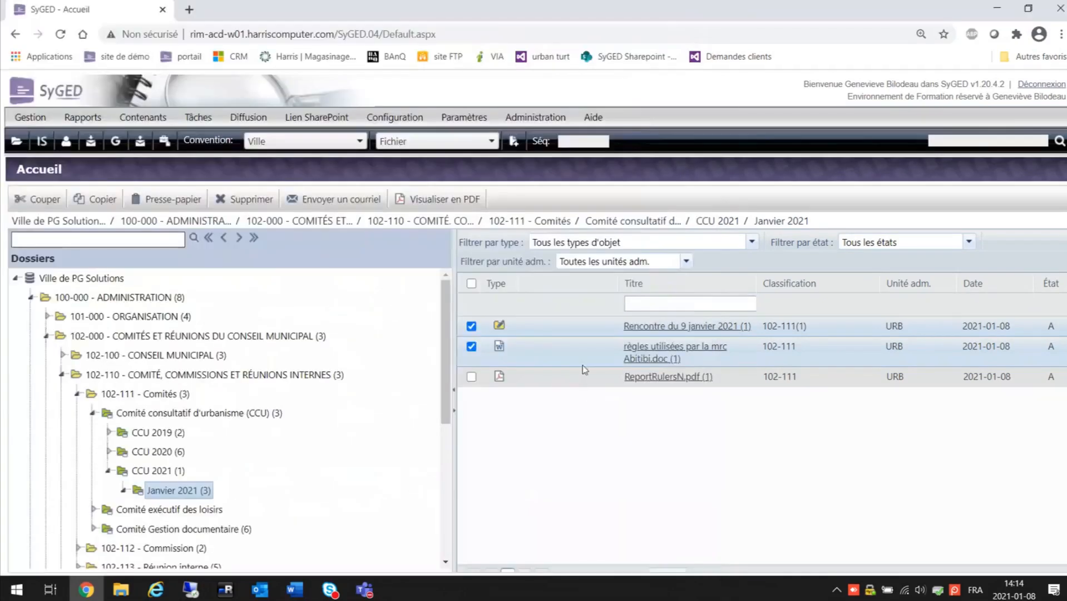
left_click(672, 358)
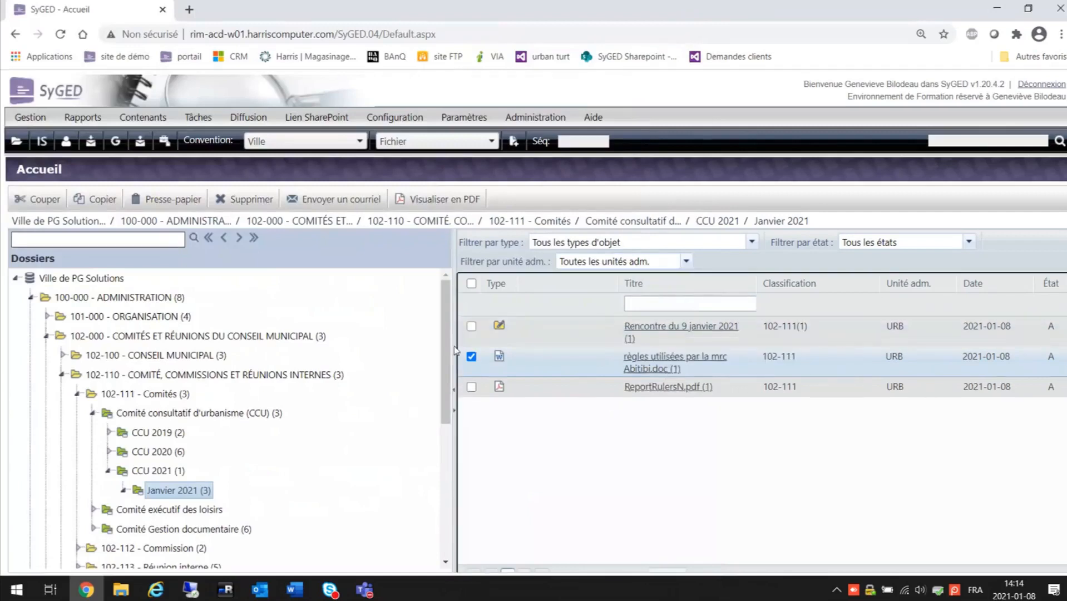
left_click(471, 356)
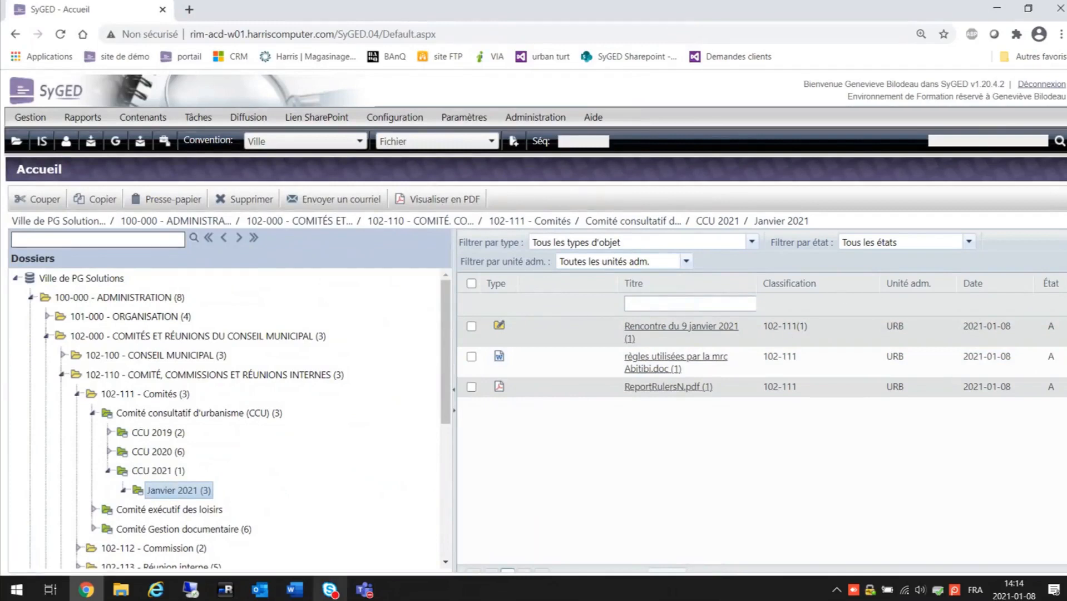
Switch to the open Word document, start its transfer to SyGED and name the file "rencontre du 8 janvier".
left_click(295, 593)
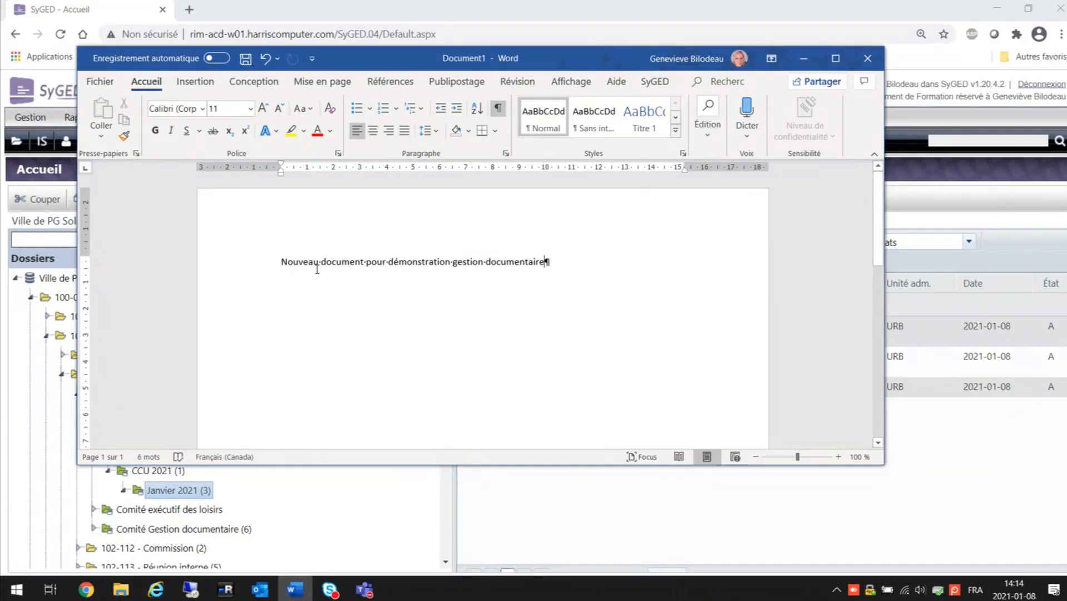
left_click(662, 86)
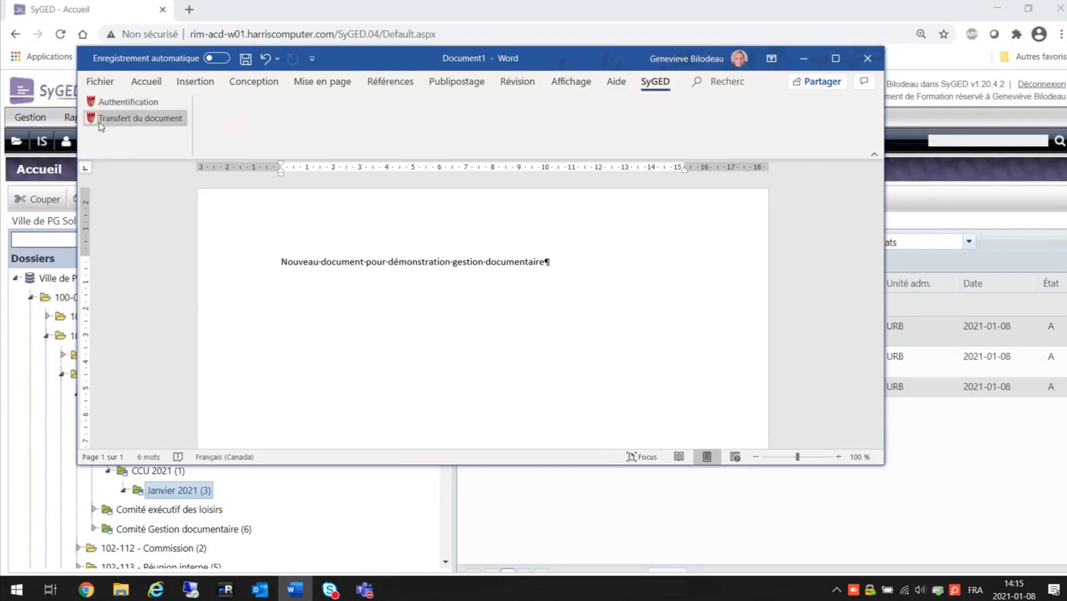
left_click(151, 126)
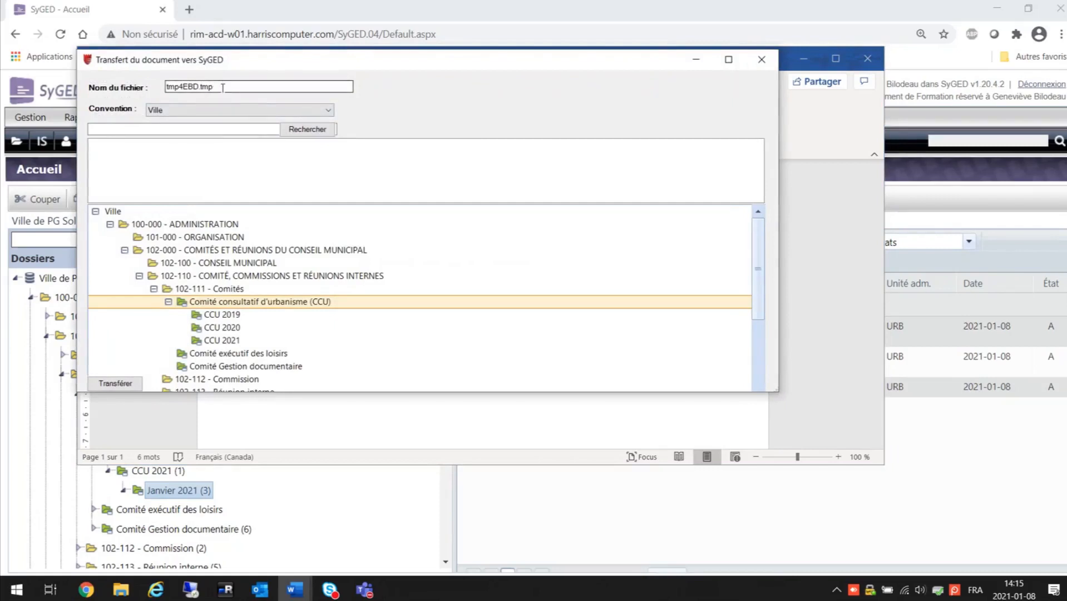
left_click_drag(223, 88, 142, 92)
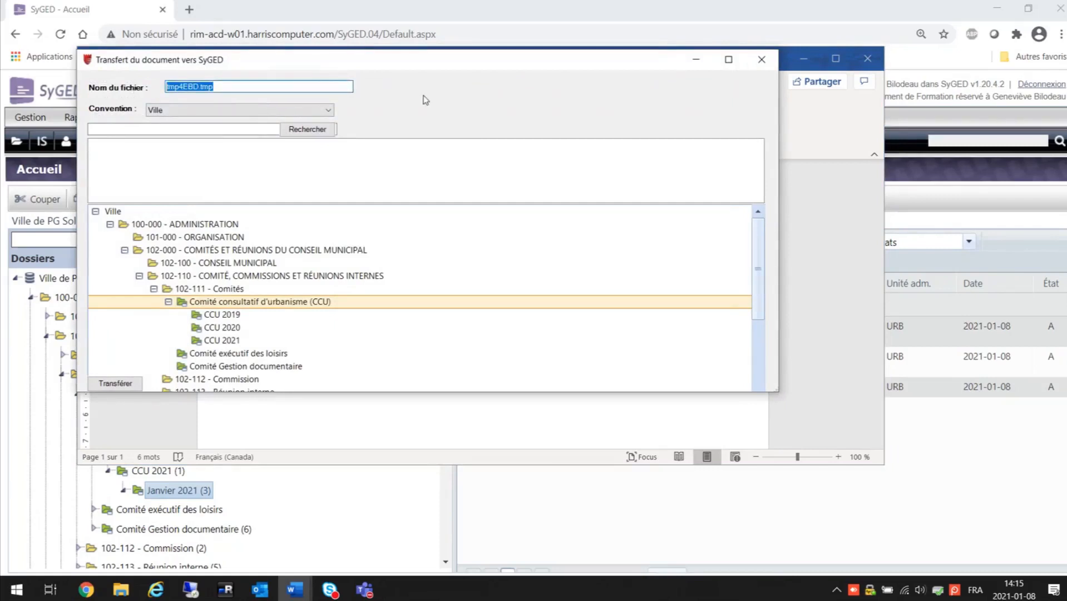
key("Delete")
type("rencont")
type("re du 8 janvier")
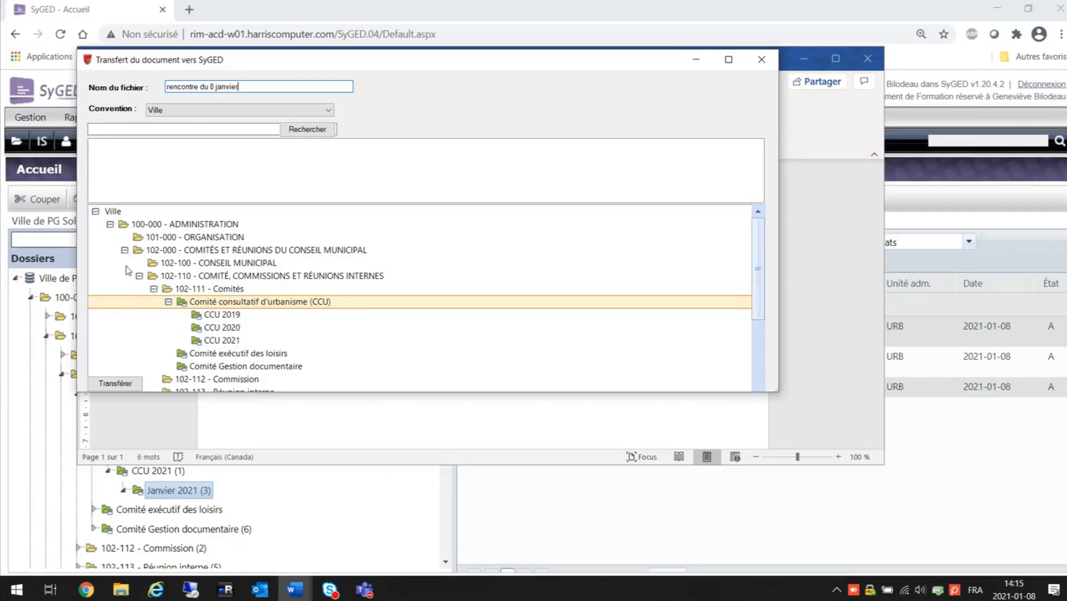
Search the transfer destinations for "ccu", transfer the document to Janvier 2021 under CCU 2021, and close Word.
left_click(110, 125)
type("ccu")
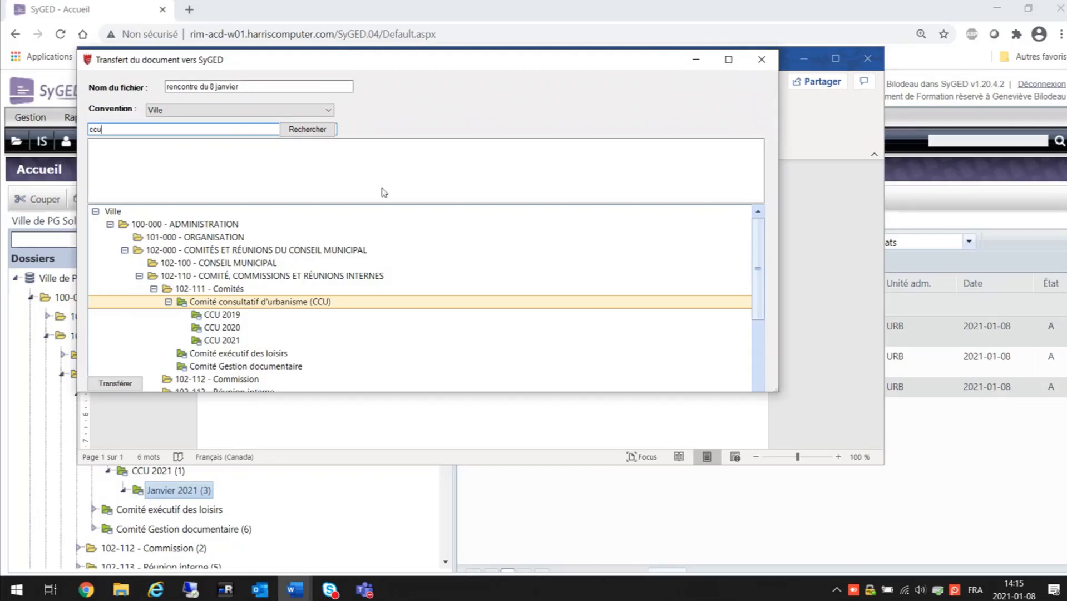
left_click(290, 130)
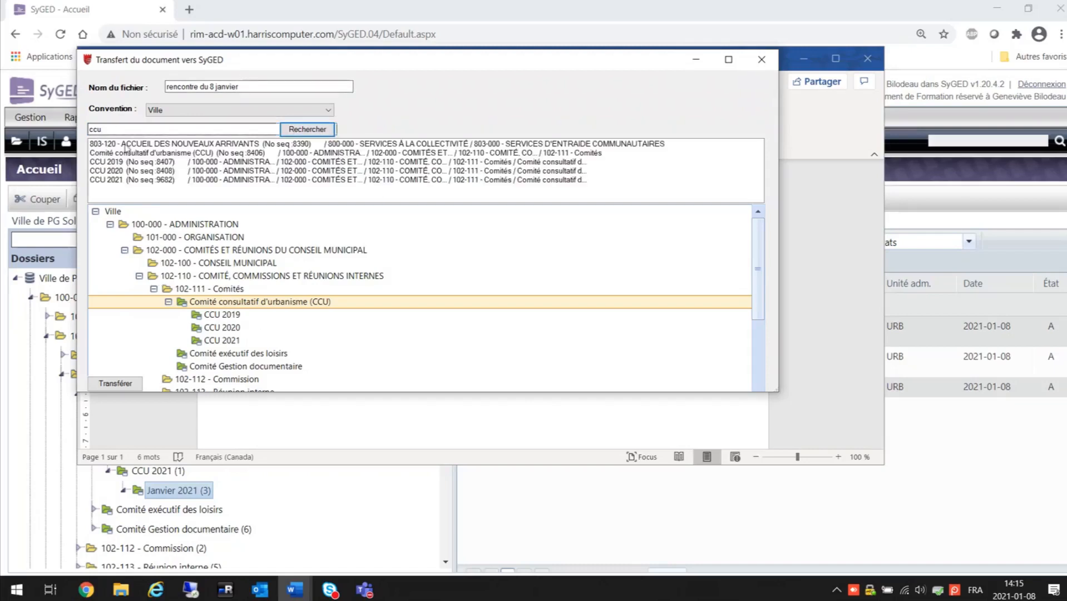
left_click(118, 180)
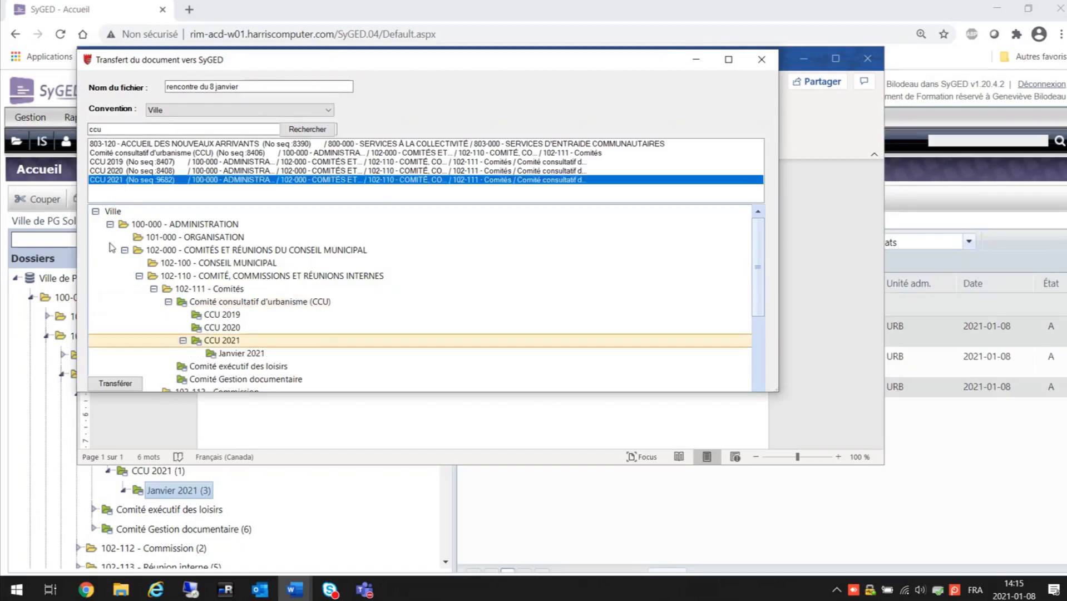
left_click(242, 356)
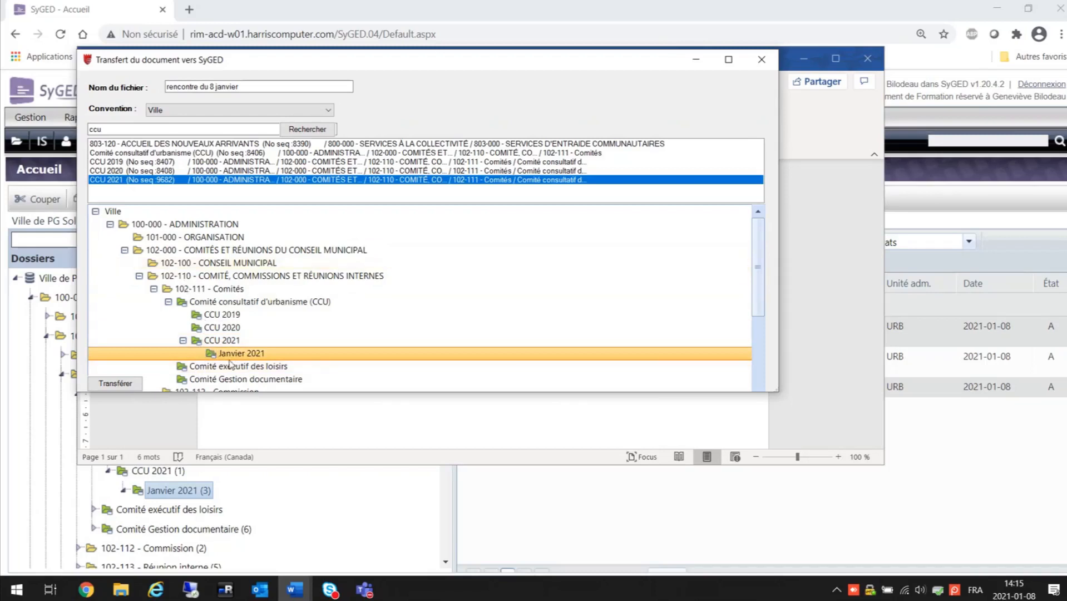
left_click(125, 386)
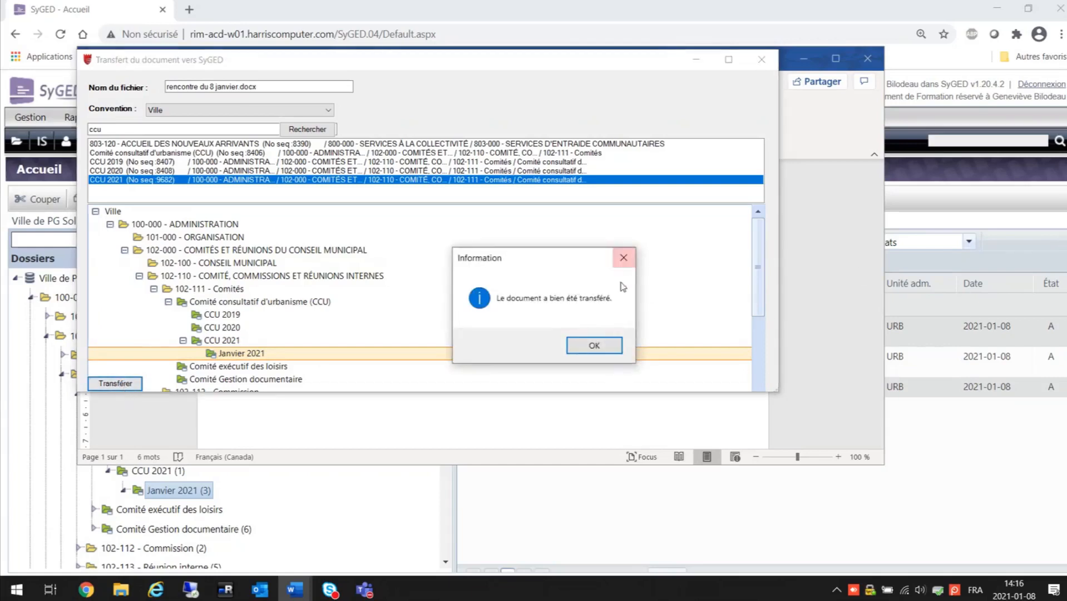
left_click(595, 347)
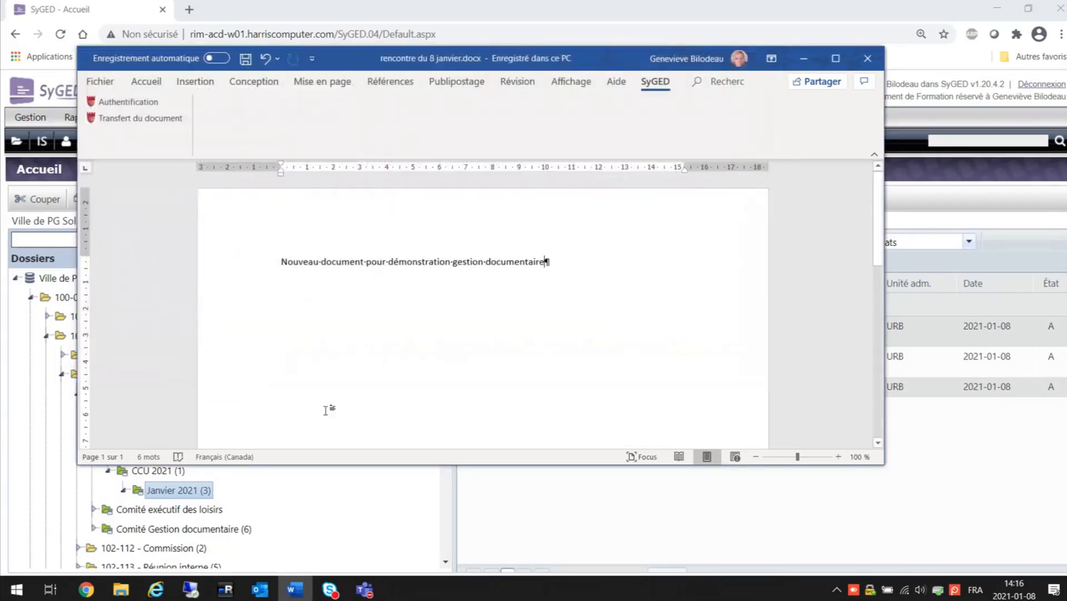
left_click(864, 66)
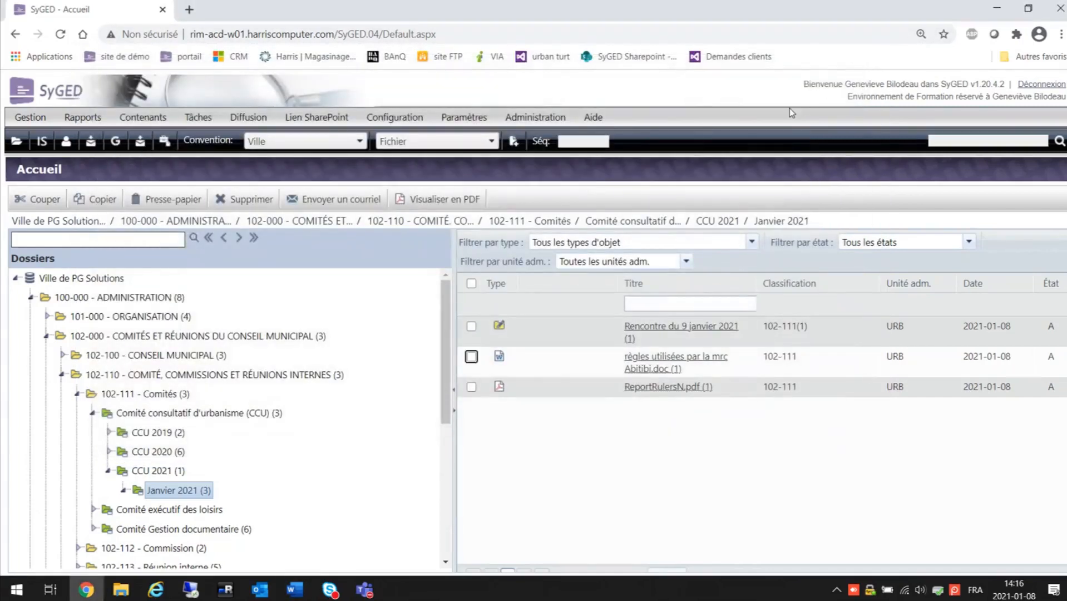
View "règles utilisées par la mrc Abitibi.doc" in SyGED once more and close the viewer.
left_click(588, 155)
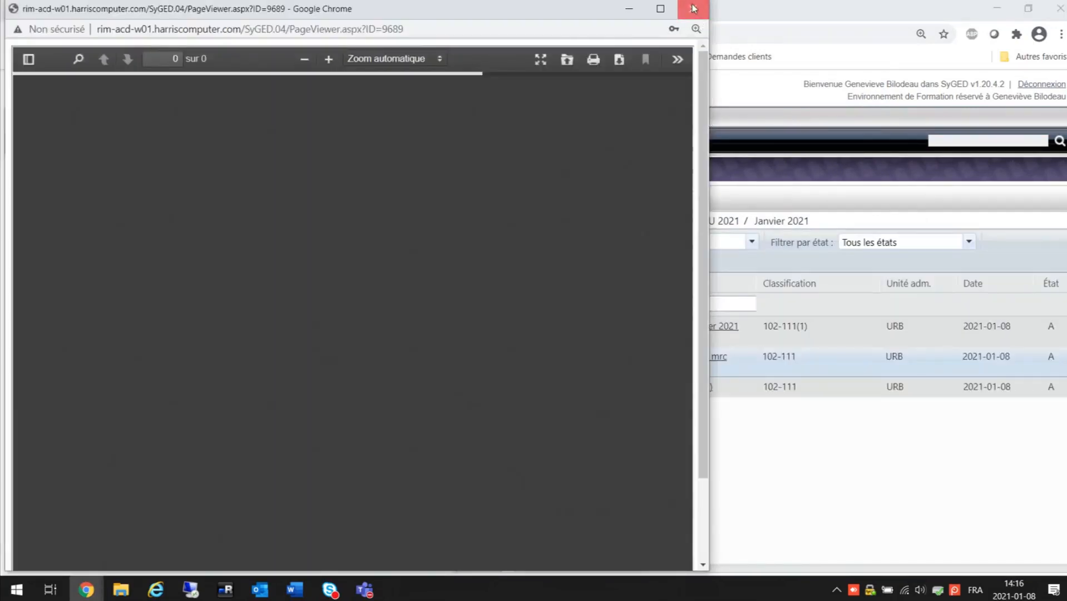
left_click(693, 8)
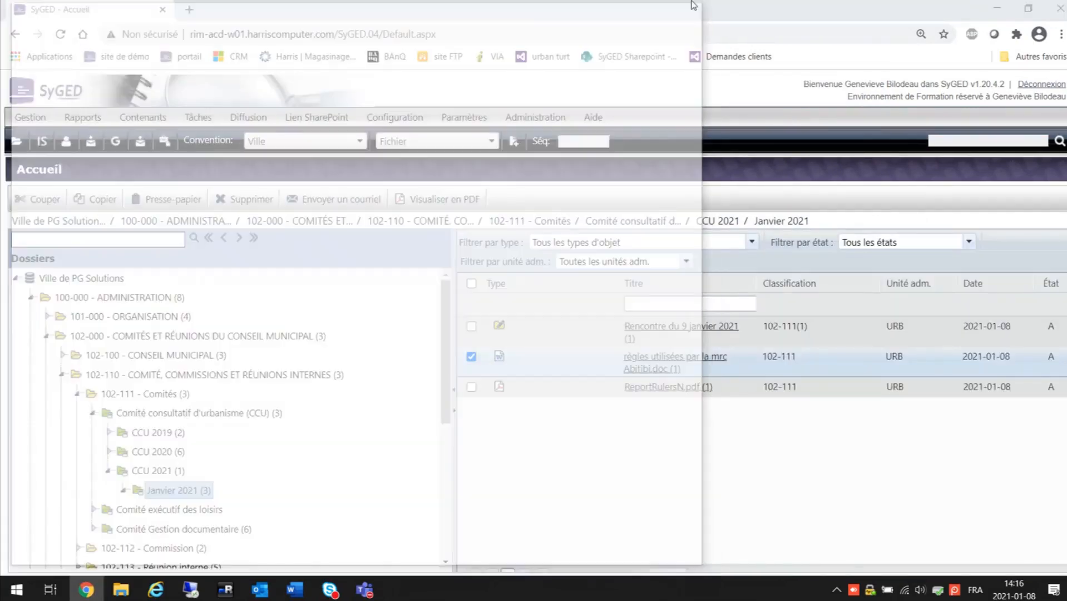
Refresh the contents of Janvier 2021 under CCU 2021 and open "rencontre du 8 janvier.docx" for modification in Word.
left_click(148, 473)
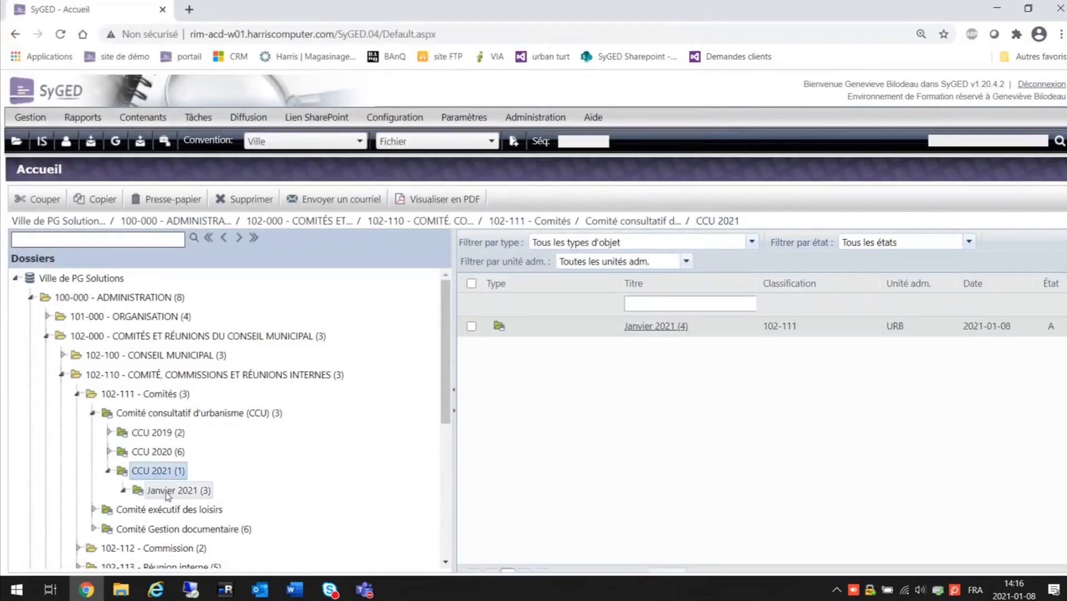
left_click(170, 490)
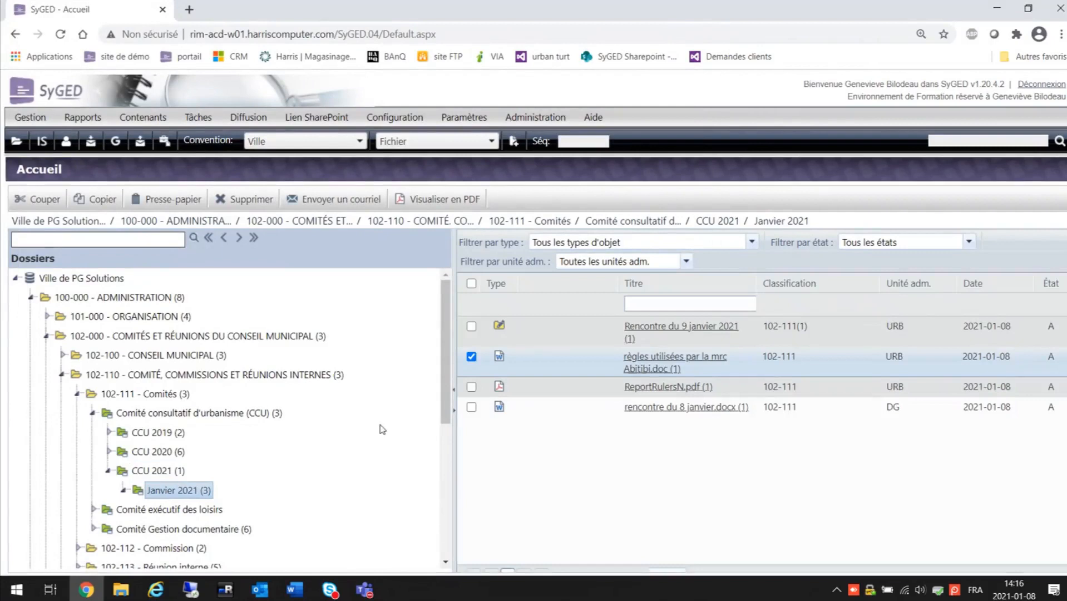
left_click(671, 412)
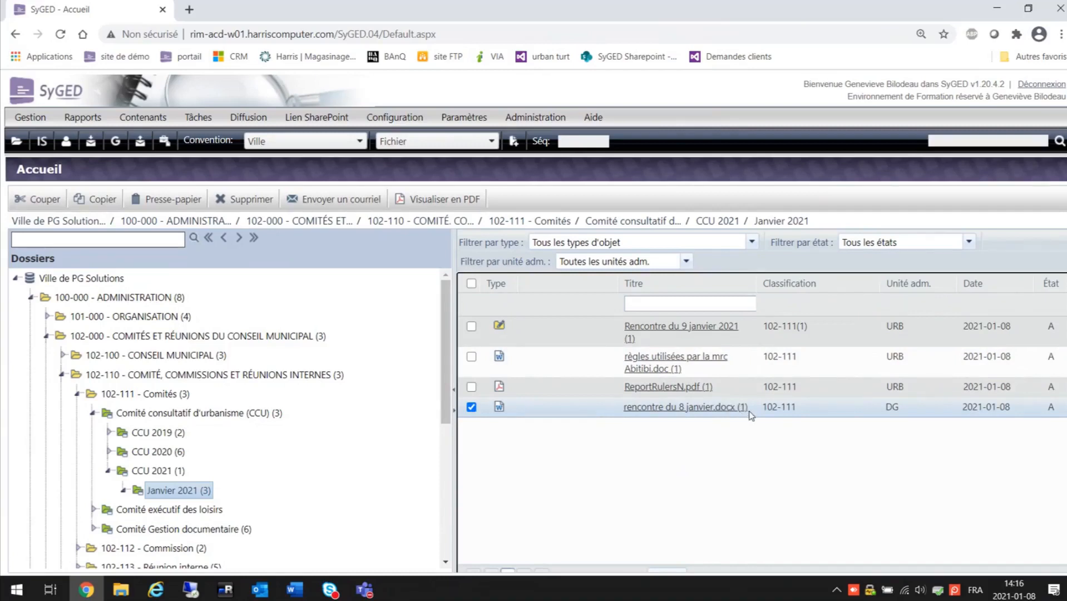
right_click(678, 411)
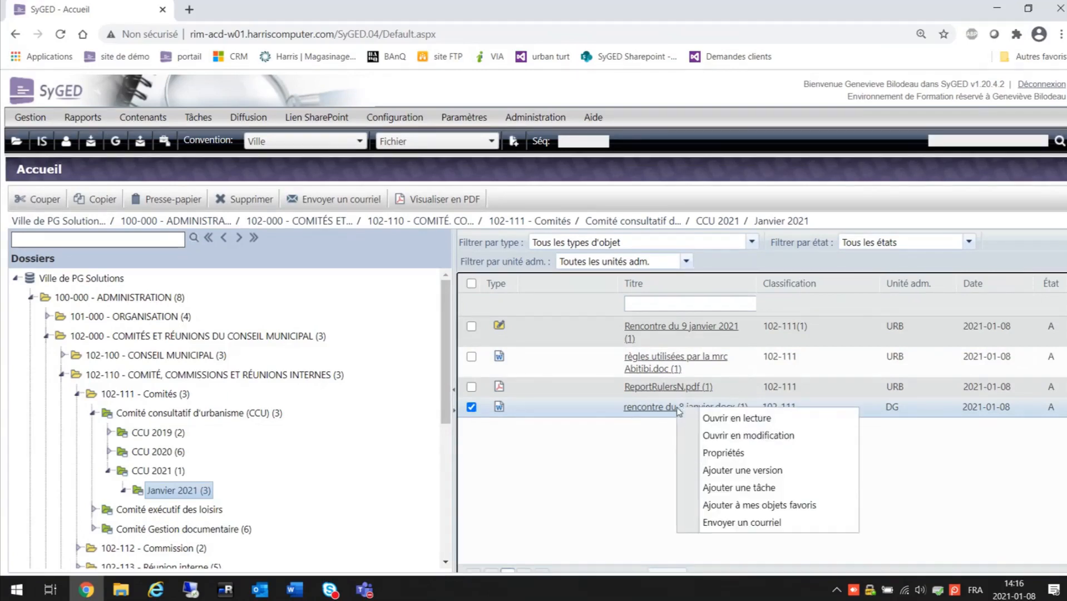
left_click(736, 436)
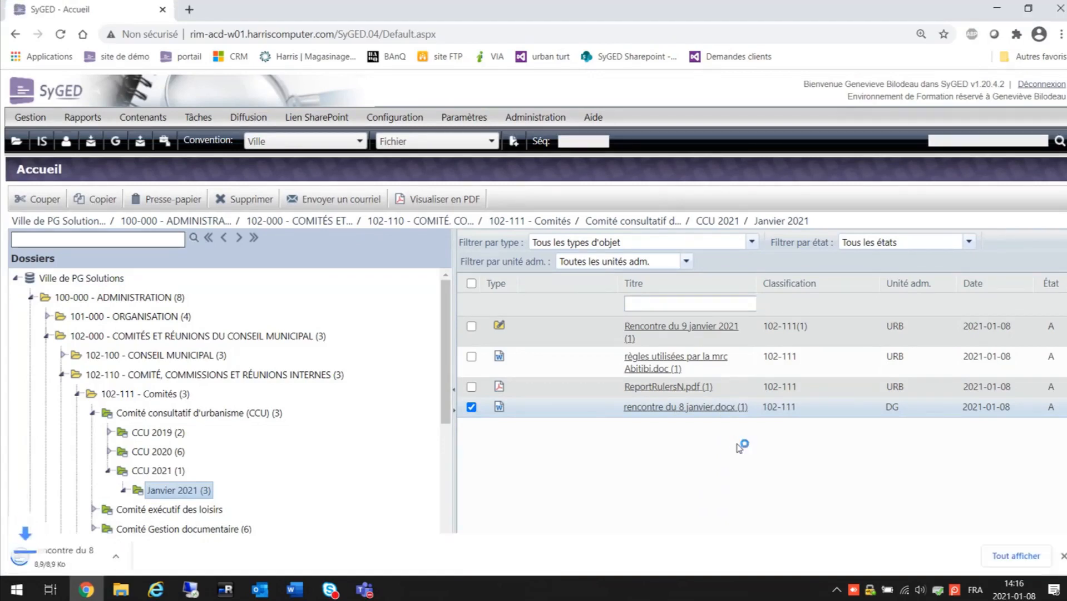
left_click(128, 554)
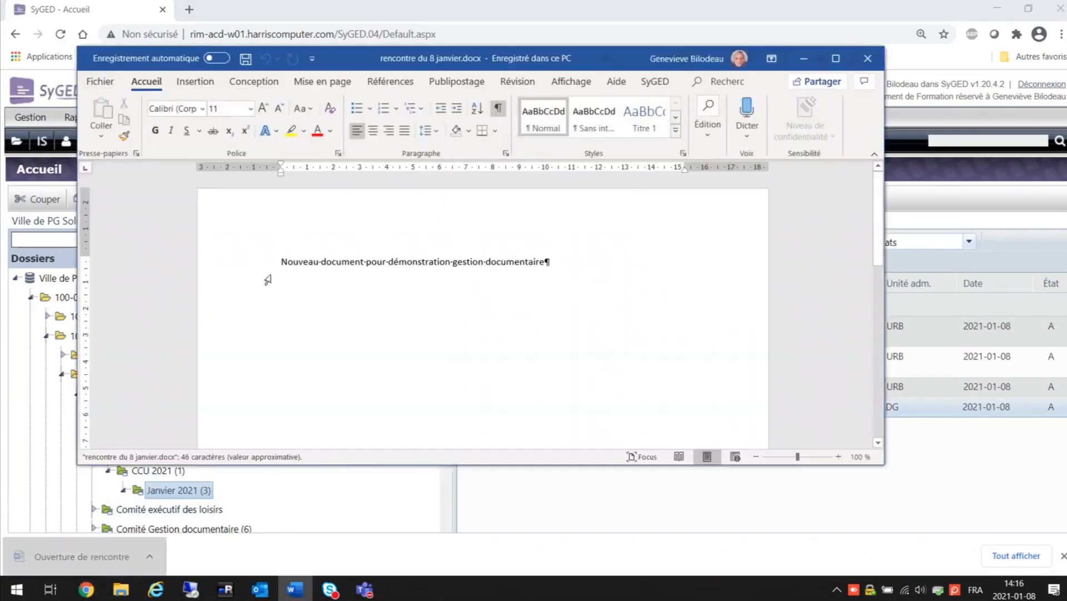
Highlight the sentence "Nouveau document pour démonstration gestion documentaire" in yellow.
triple_click(352, 262)
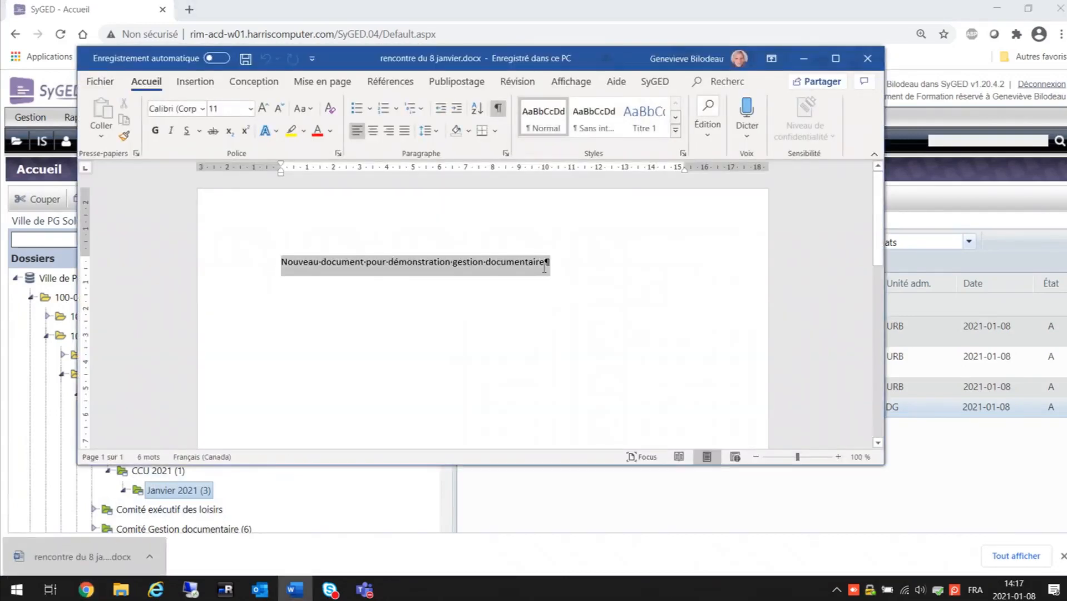
left_click(291, 130)
left_click(632, 337)
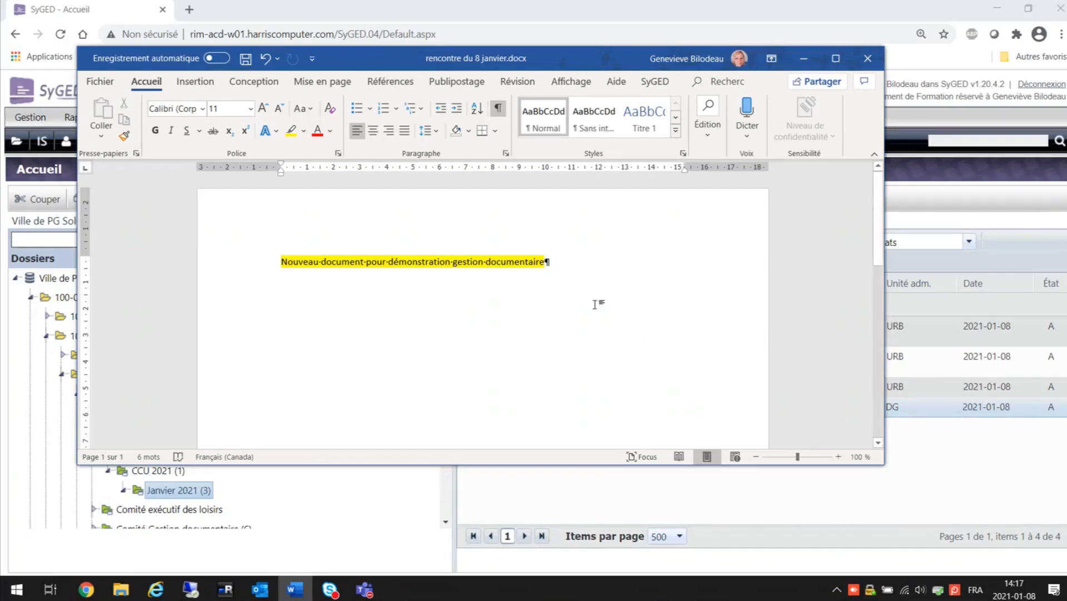
Transfer the yellow-highlighted document to SyGED as an added version, keeping the file locked, and close Word.
left_click(653, 82)
left_click(155, 123)
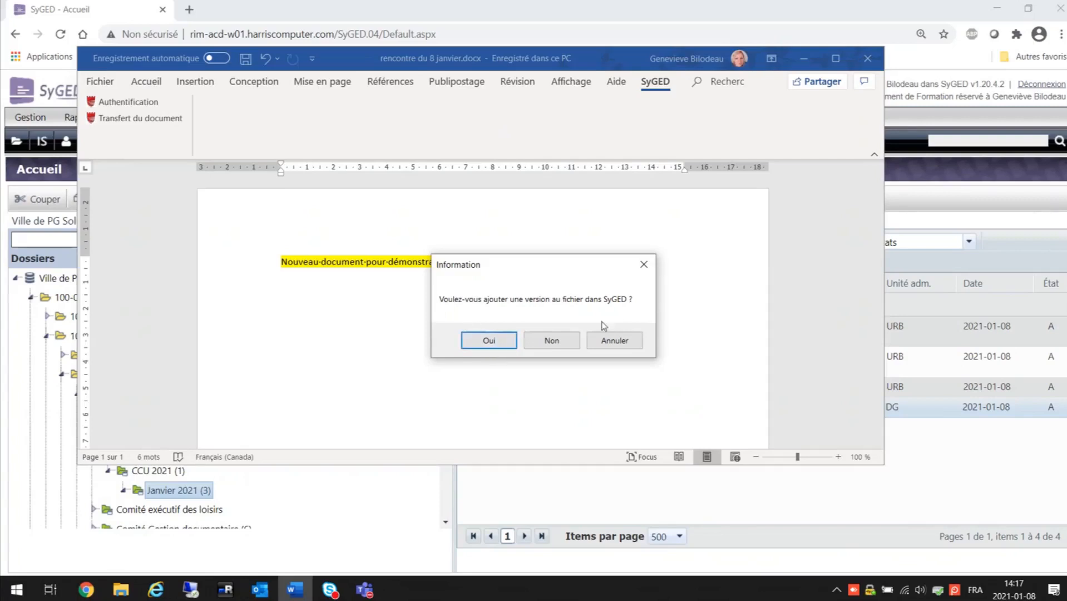
left_click(494, 344)
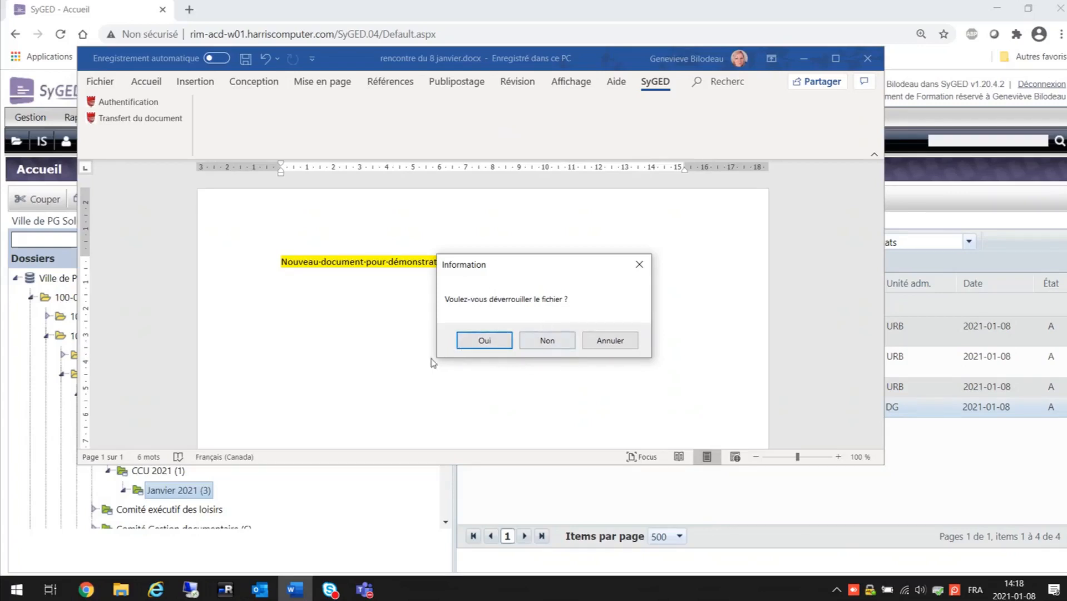
left_click(562, 346)
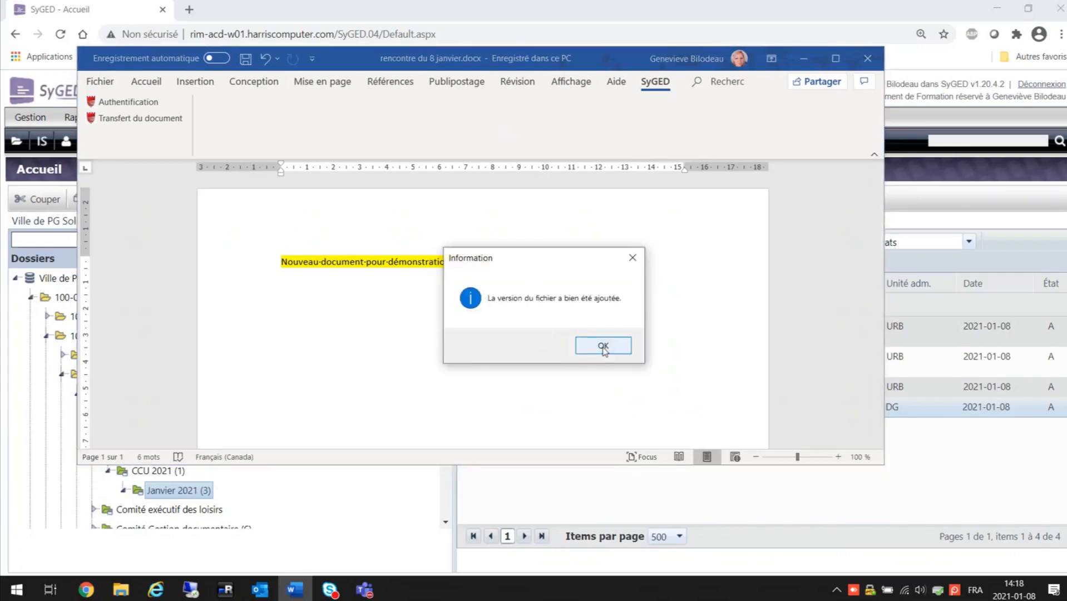
left_click(603, 346)
left_click(867, 60)
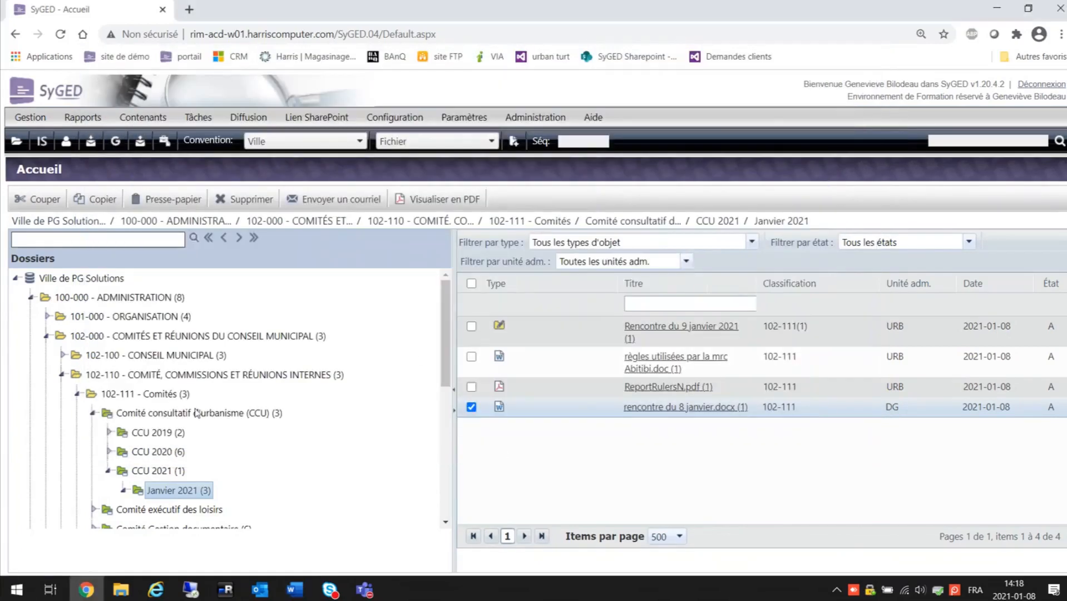
Refresh Janvier 2021, check the lock on "rencontre du 8 janvier.docx" and reopen the file for modification in Word.
left_click(194, 492)
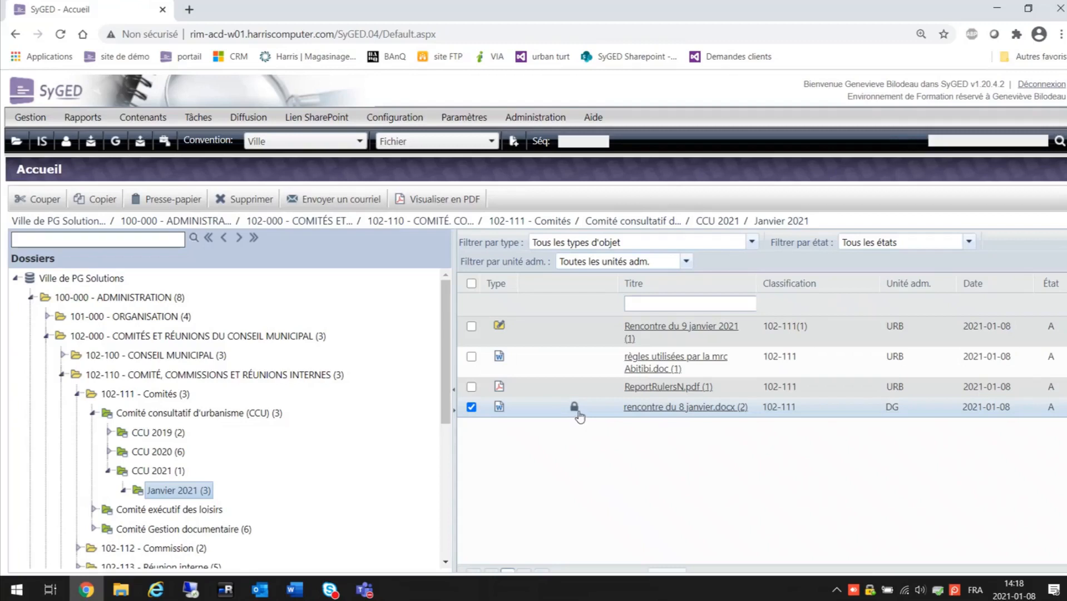
mouse_move(579, 414)
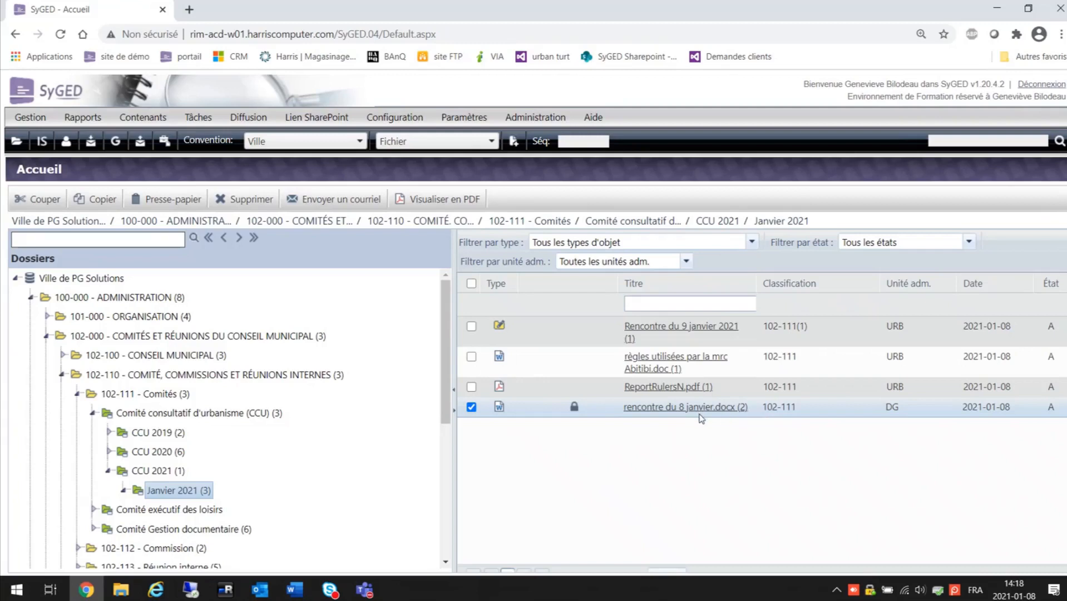
right_click(700, 418)
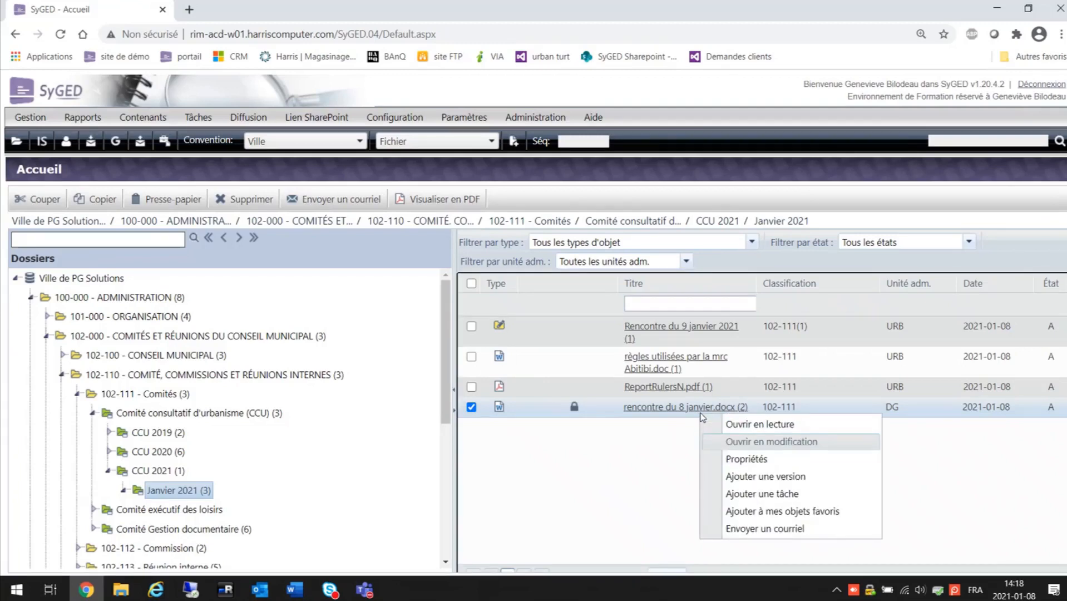
left_click(702, 416)
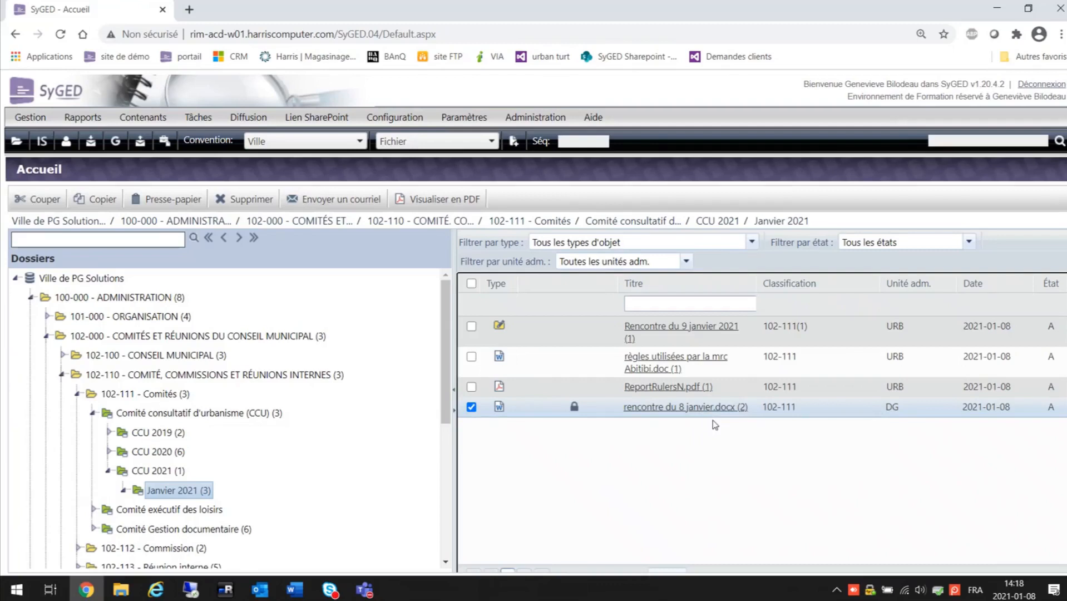
right_click(715, 408)
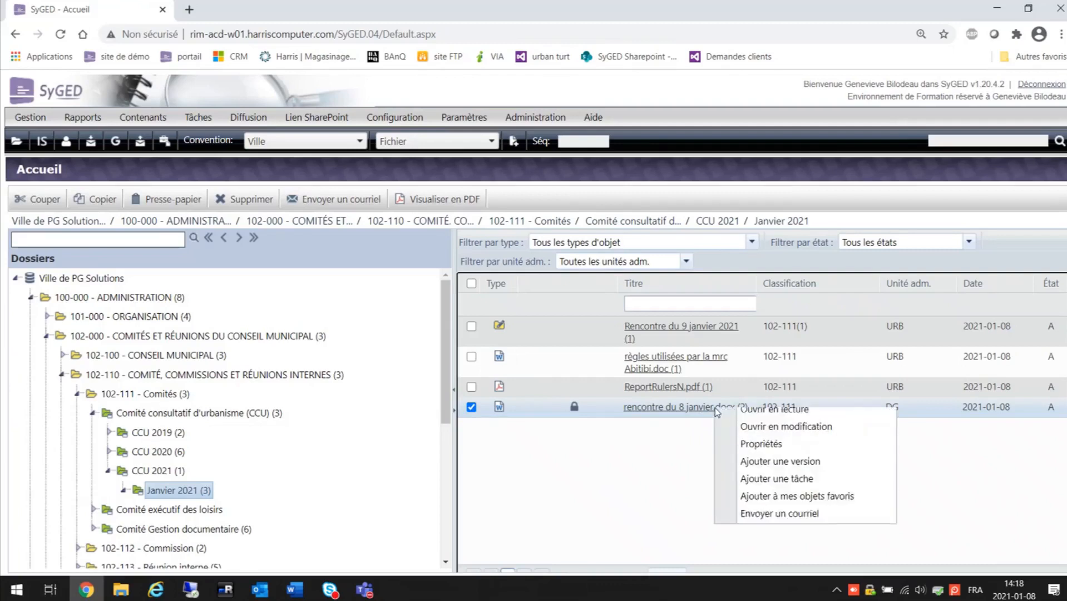
left_click(745, 437)
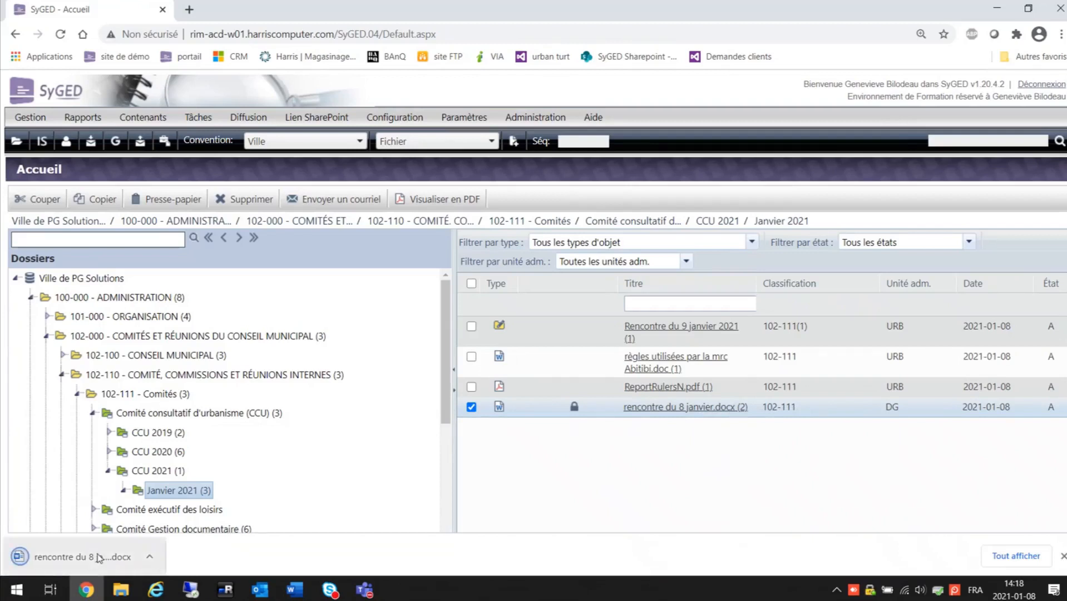
left_click(98, 558)
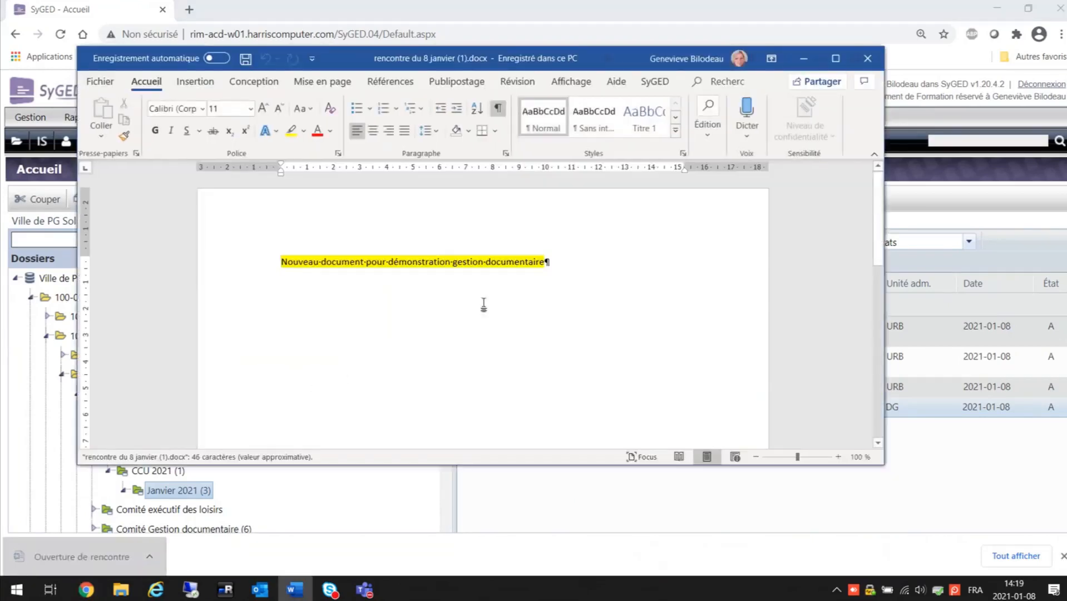
Change the highlight colour of the document's sentence to red.
left_click_drag(563, 260, 226, 253)
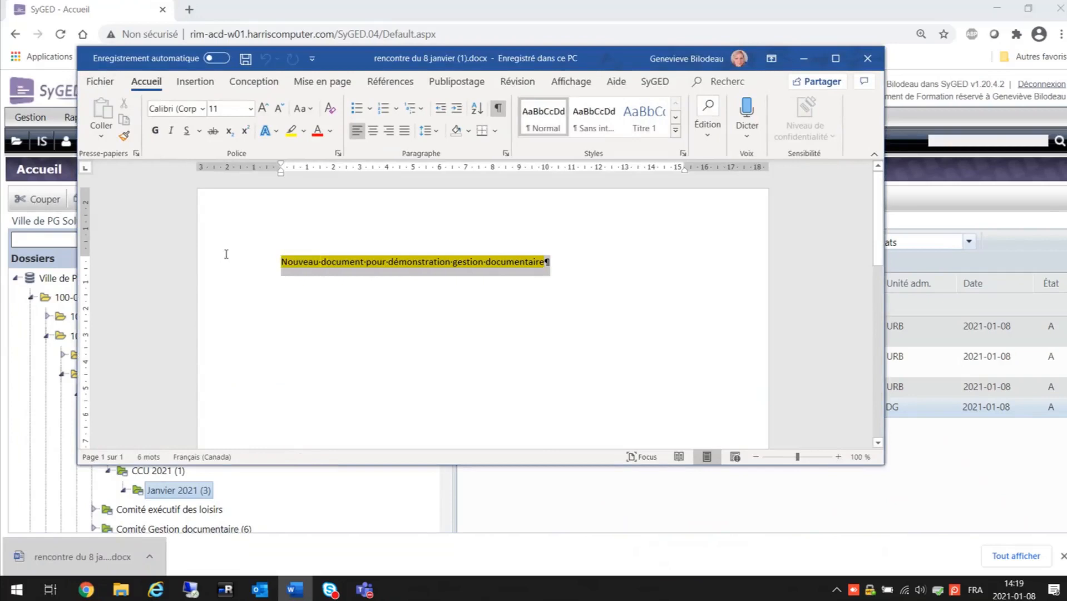
left_click(304, 130)
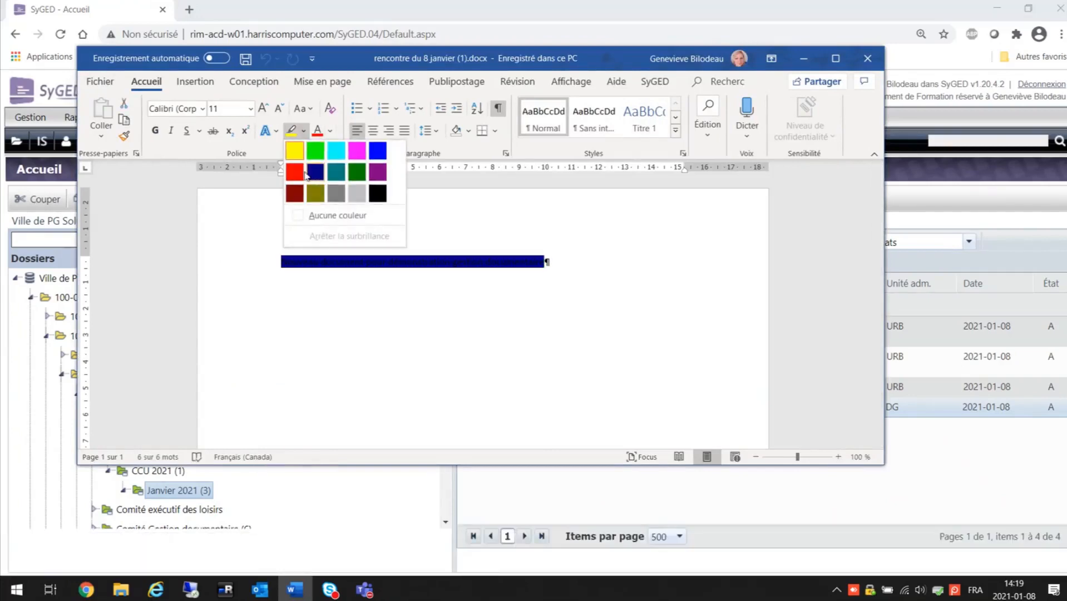
left_click(295, 172)
left_click(462, 253)
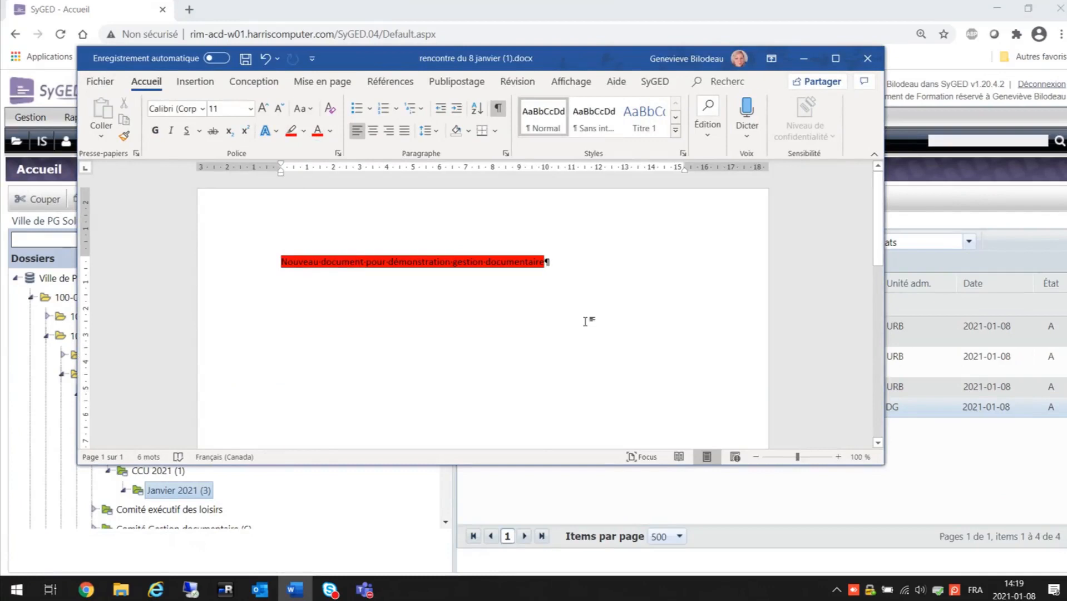
Transfer the red-highlighted document to SyGED as an added version, unlock the file, and close Word.
left_click(656, 82)
left_click(173, 119)
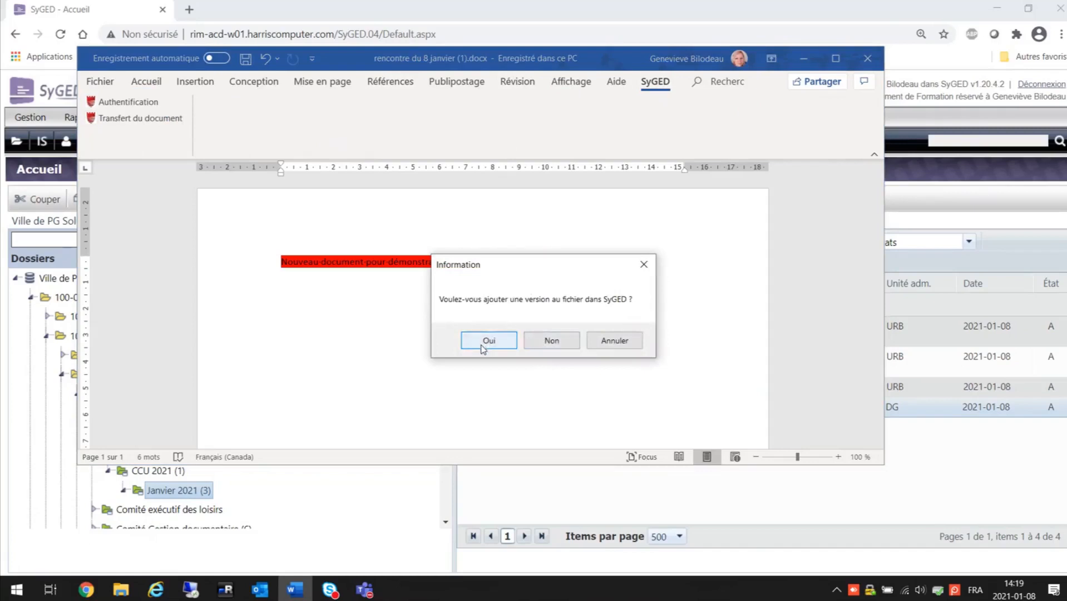
left_click(488, 340)
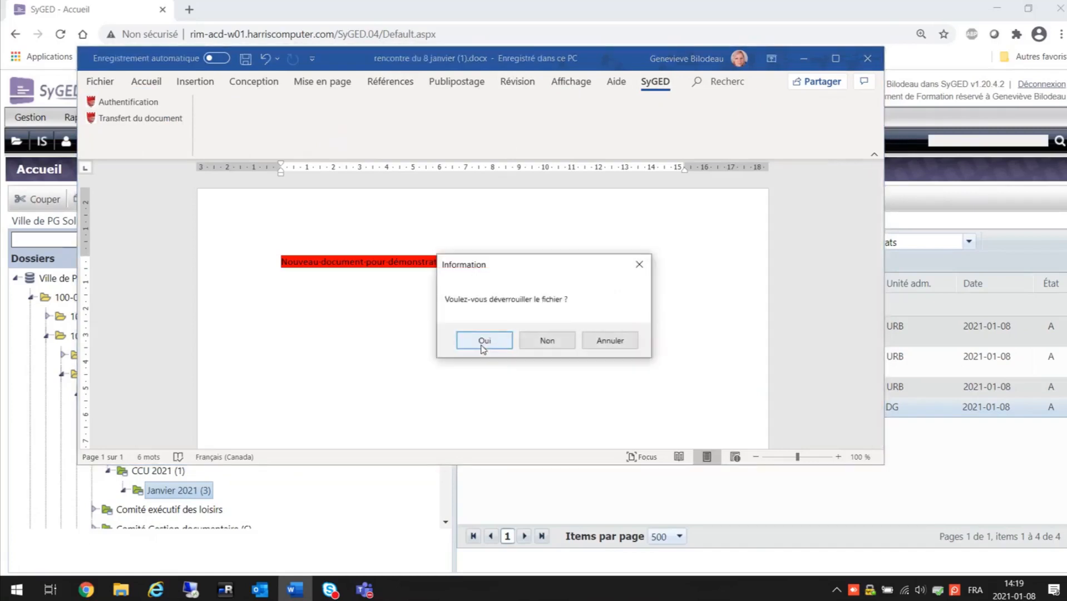
left_click(485, 341)
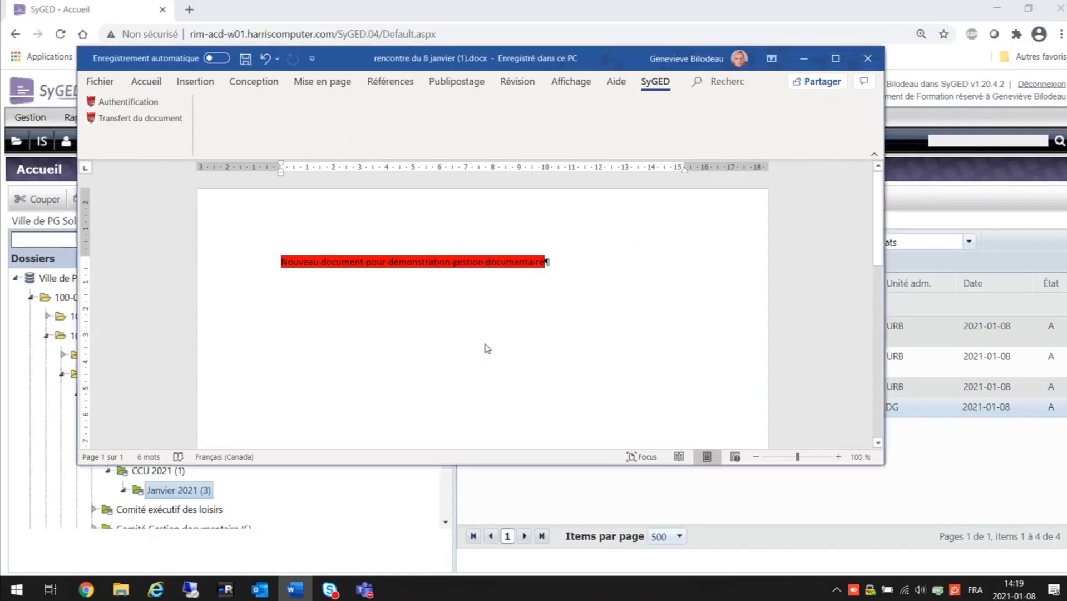
left_click(604, 346)
left_click(867, 59)
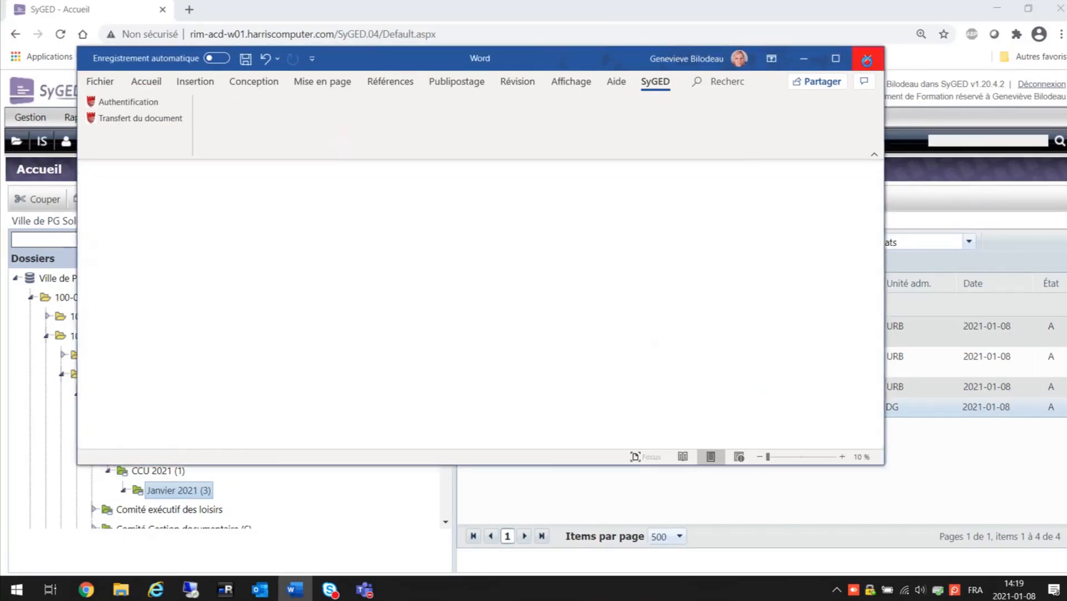
Refresh Janvier 2021, consult the version list in the properties of "rencontre du 8 janvier.docx" and return to the home page.
left_click(192, 492)
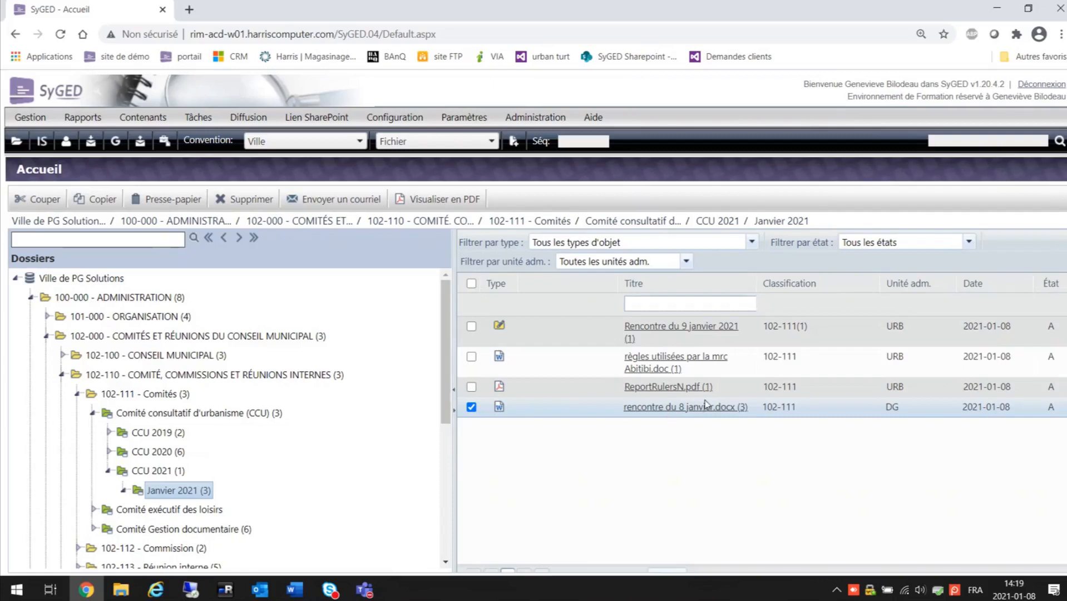
right_click(699, 412)
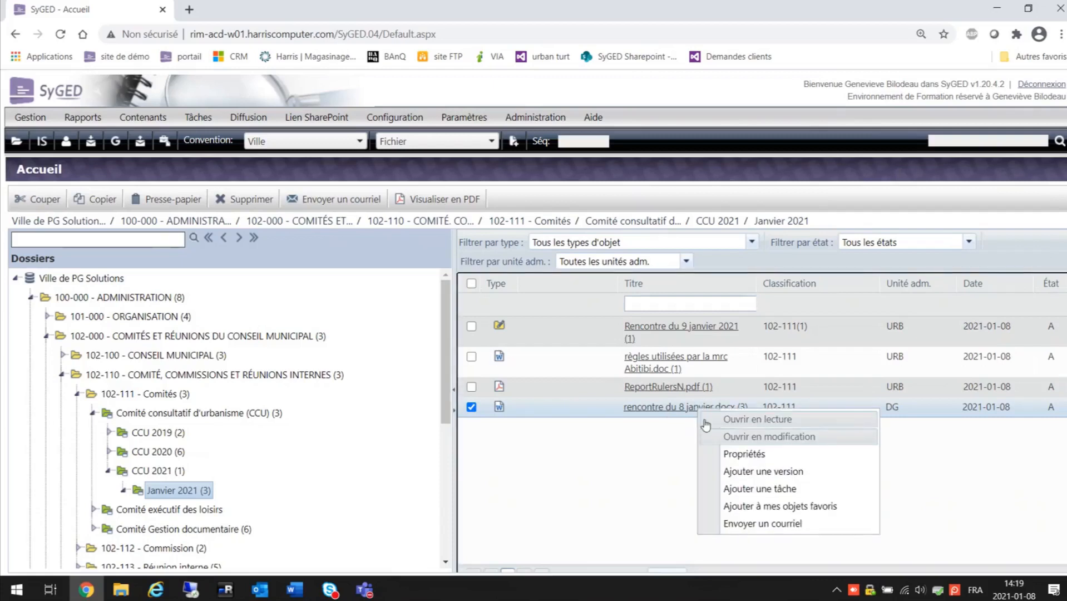
left_click(731, 455)
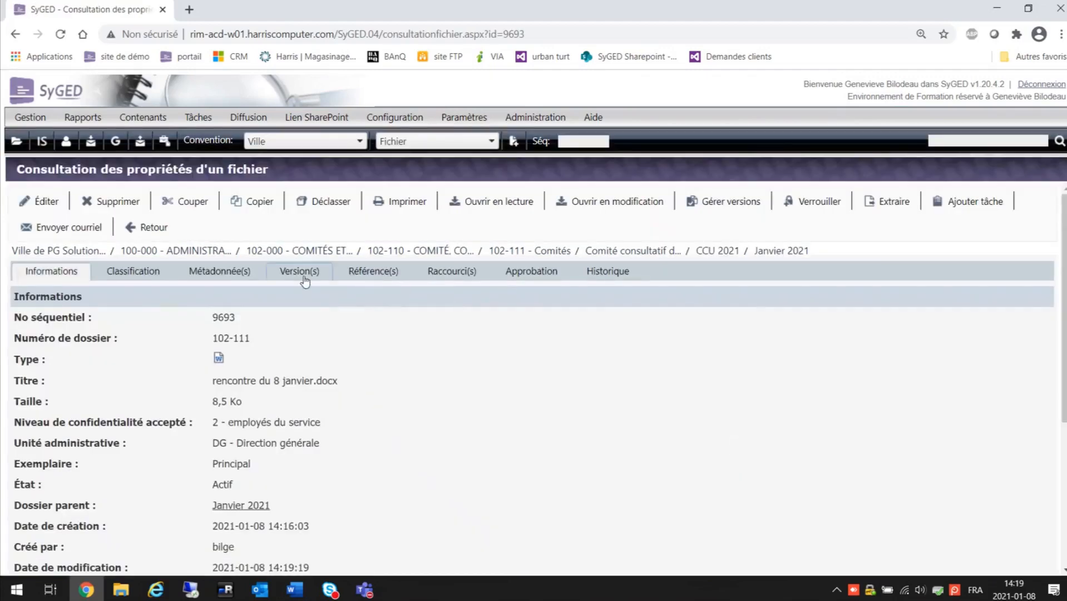
left_click(292, 272)
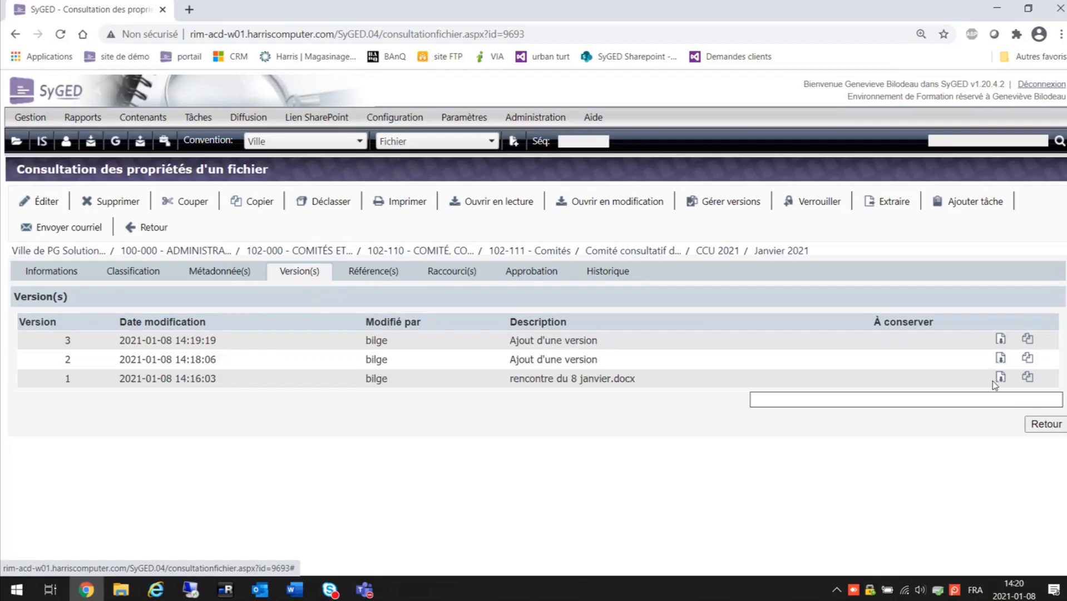
left_click(16, 142)
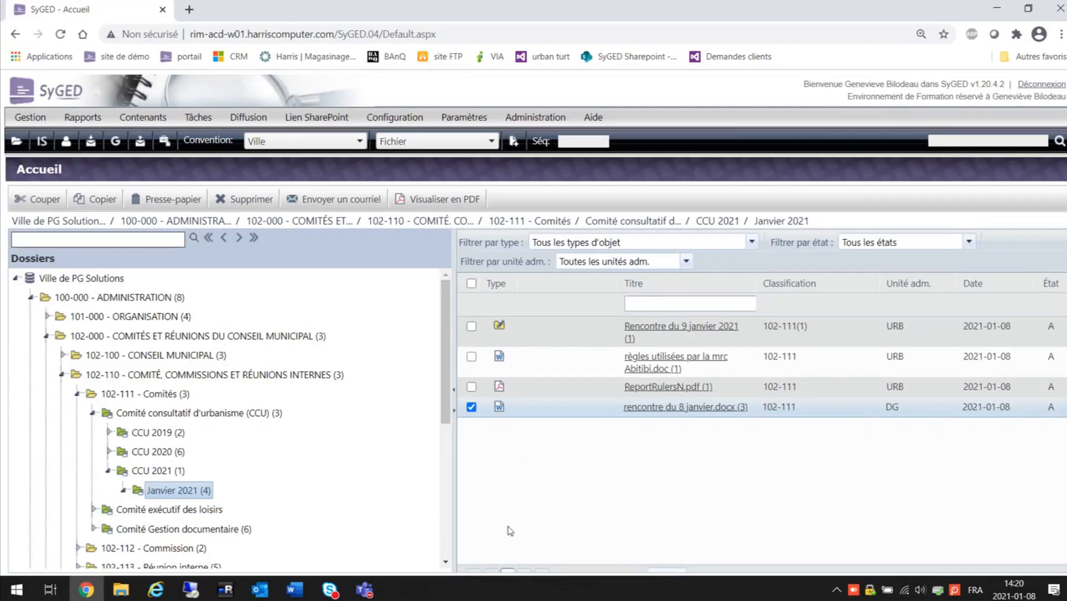
Switch to the Outlook inbox and open the SyGED email transfer for the selected "Implantation - Gestion documentaire (SyGED)" message.
mouse_move(261, 594)
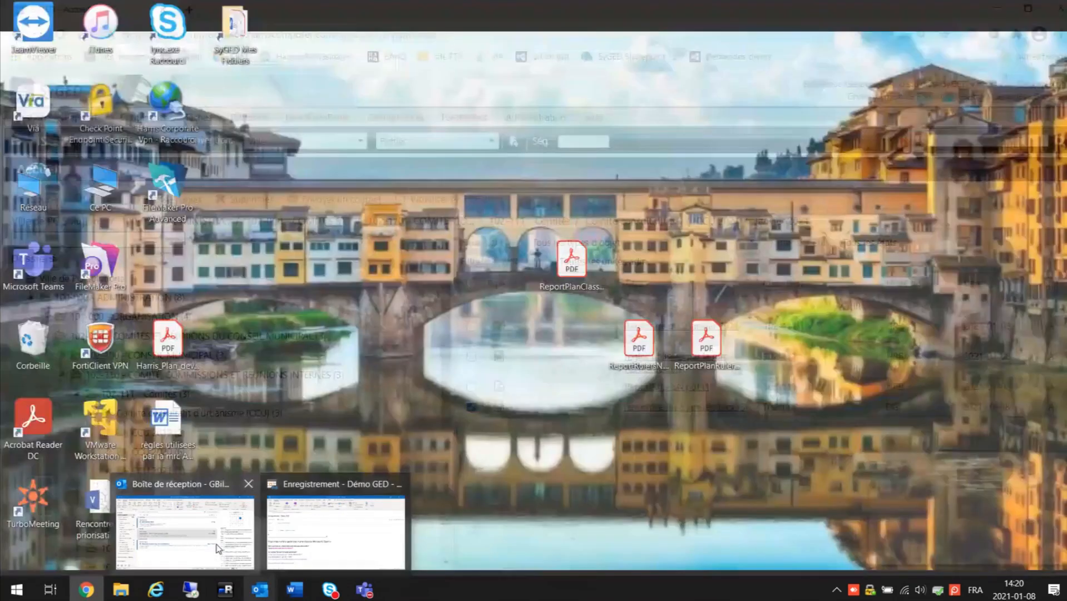
left_click(218, 548)
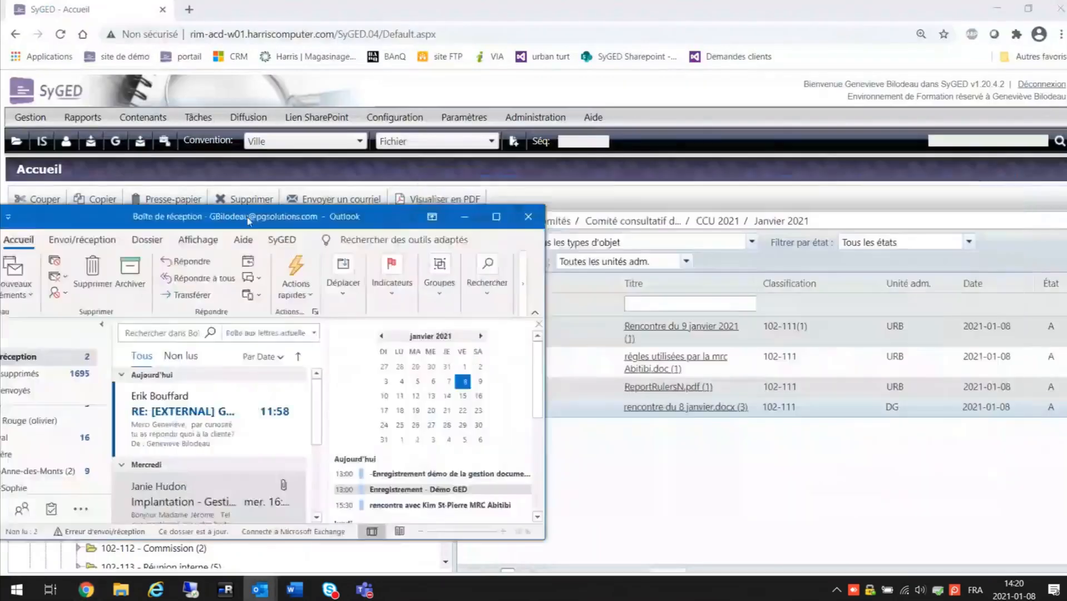
left_click_drag(249, 221, 430, 116)
left_click(679, 113)
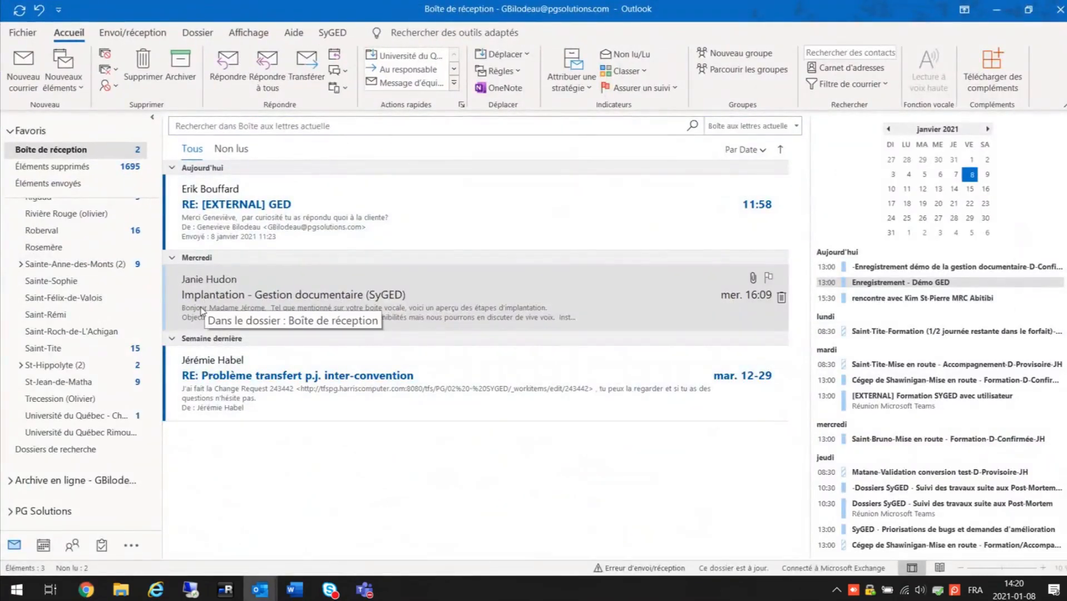
left_click(335, 35)
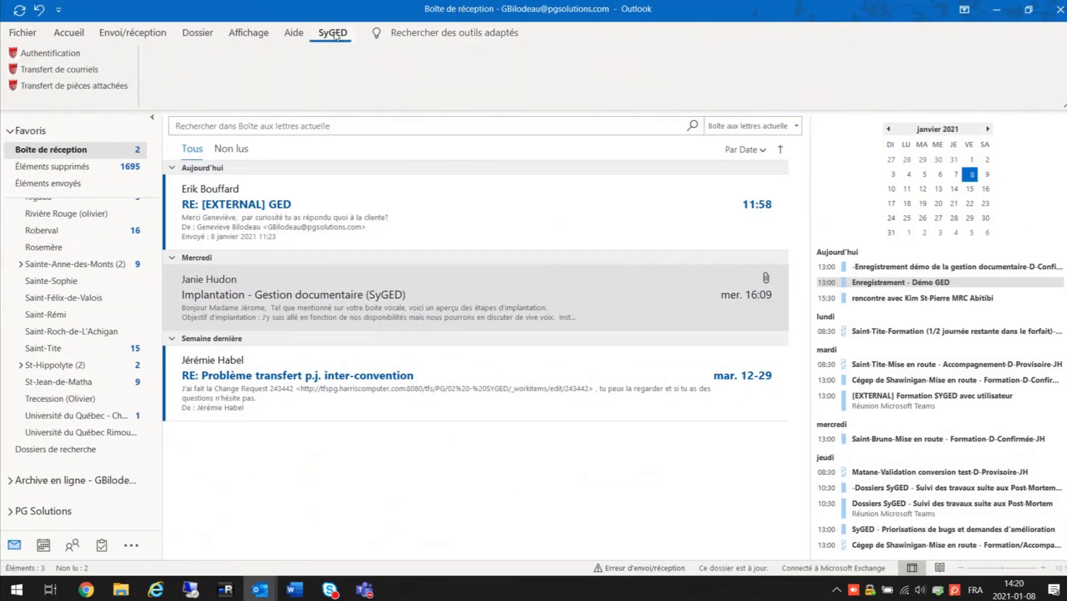
left_click(98, 72)
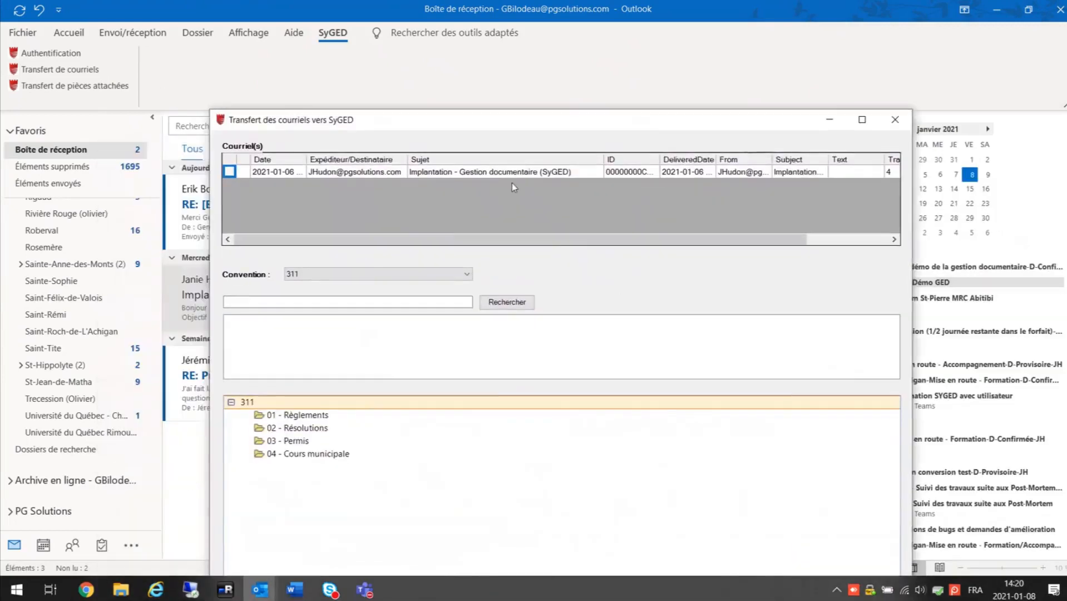
left_click_drag(526, 125, 531, 83)
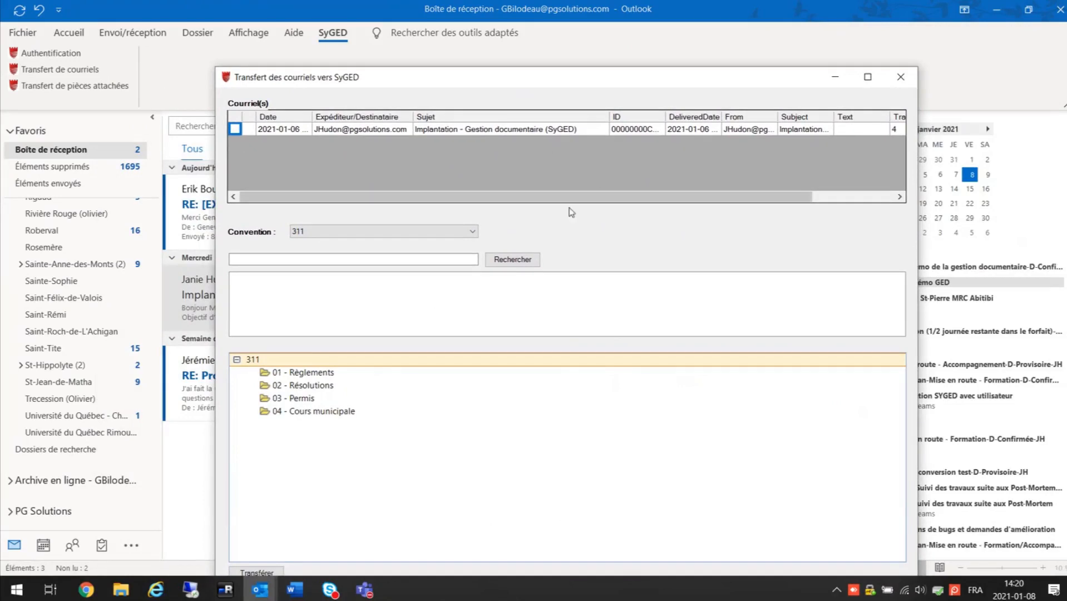
Set the transfer's convention to Ville, search the folders for "ccu" and choose CCU 2021.
left_click(460, 237)
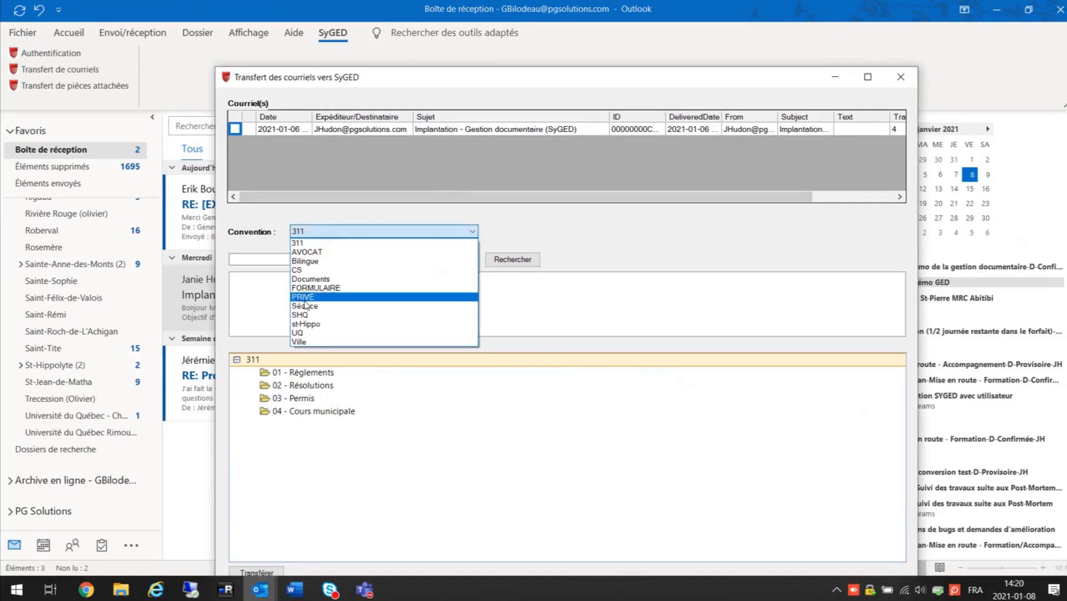
left_click(317, 344)
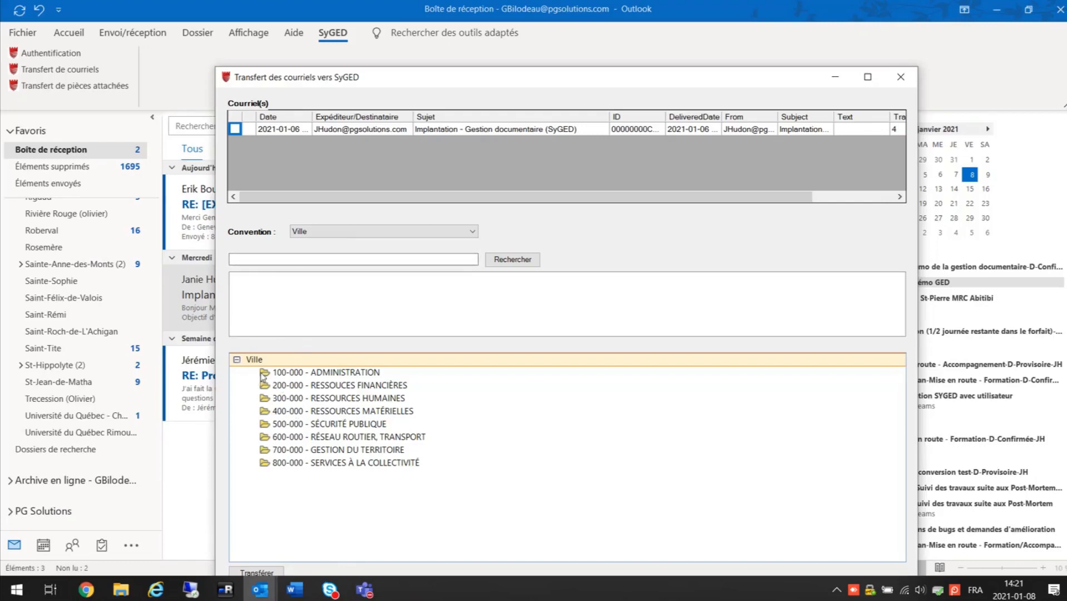
left_click(321, 258)
type("ccu")
left_click(518, 259)
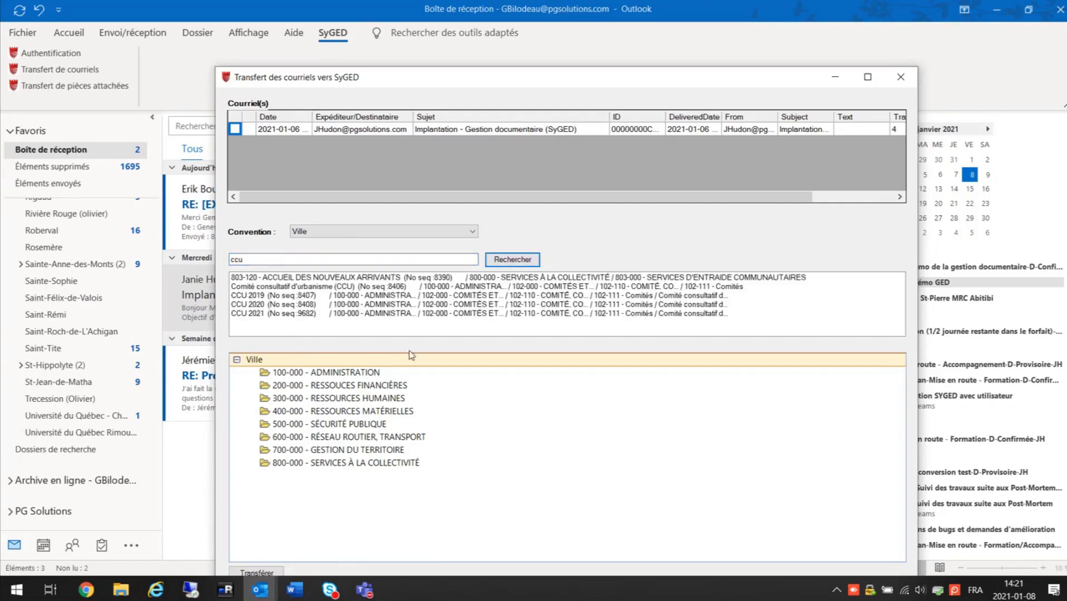
left_click(254, 314)
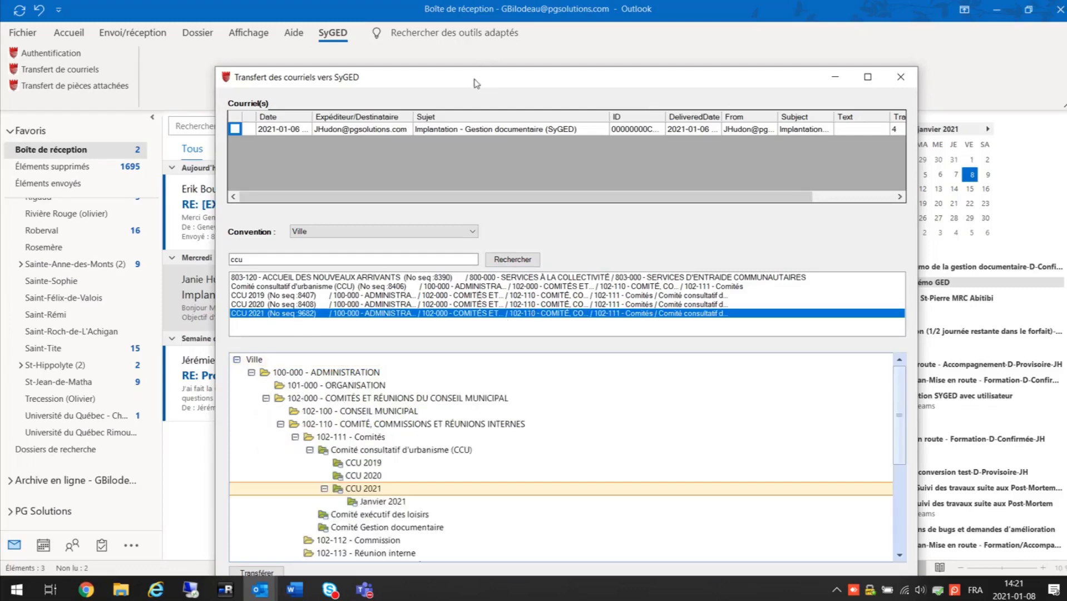
Transfer the email to the Janvier 2021 folder under CCU 2021 and close the transfer window.
left_click_drag(474, 79, 462, 38)
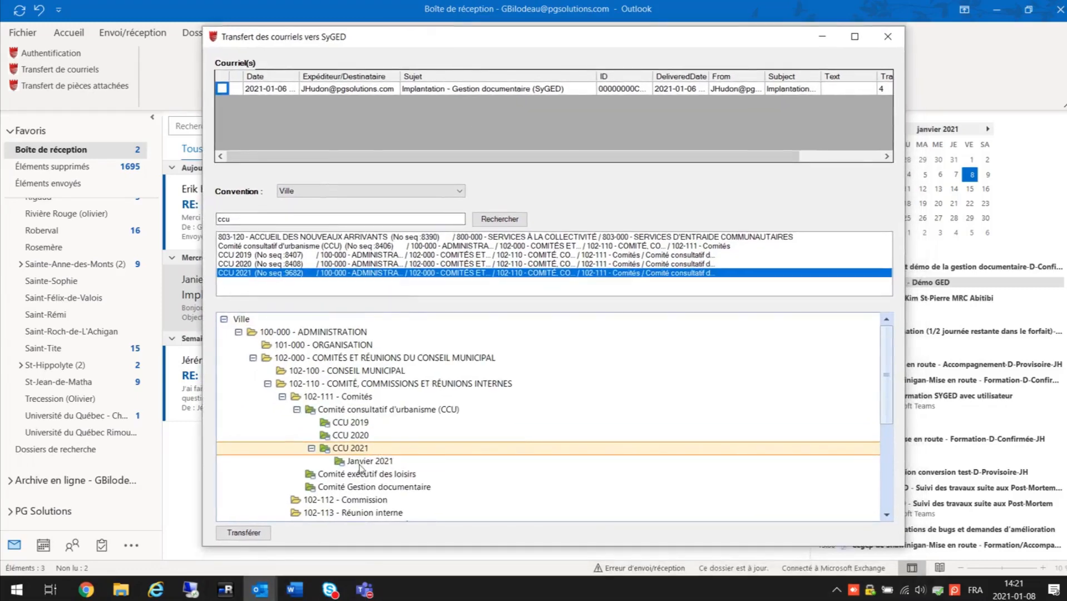
left_click(360, 464)
left_click(245, 535)
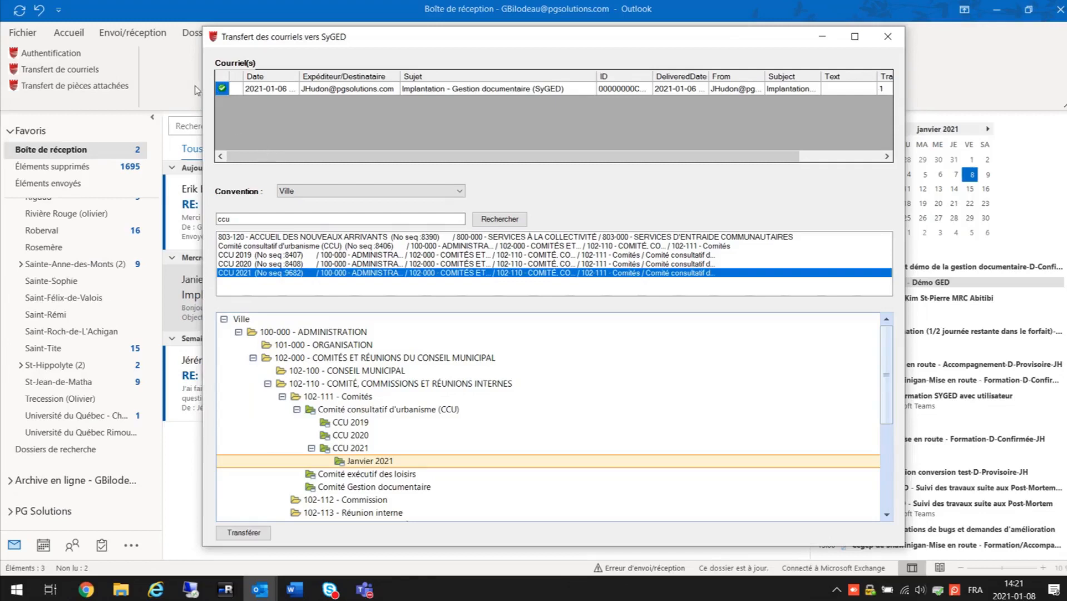
left_click(889, 42)
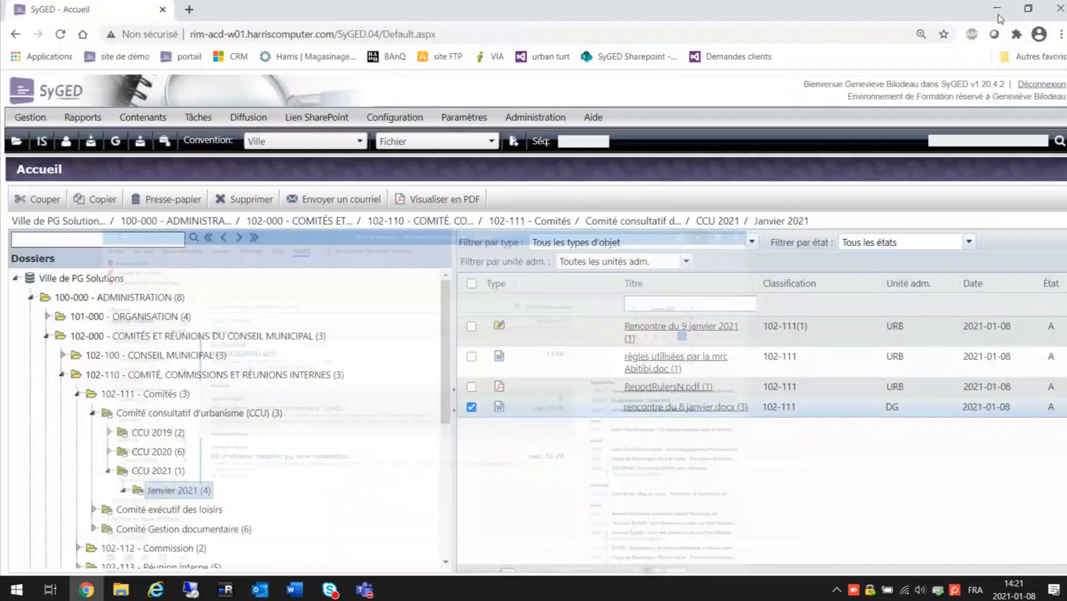
Back in SyGED, refresh Janvier 2021, widen the document list and open the properties of the transferred "Implantation - Gestion documentaire (SyGED)" email.
left_click(189, 495)
left_click_drag(454, 358, 322, 356)
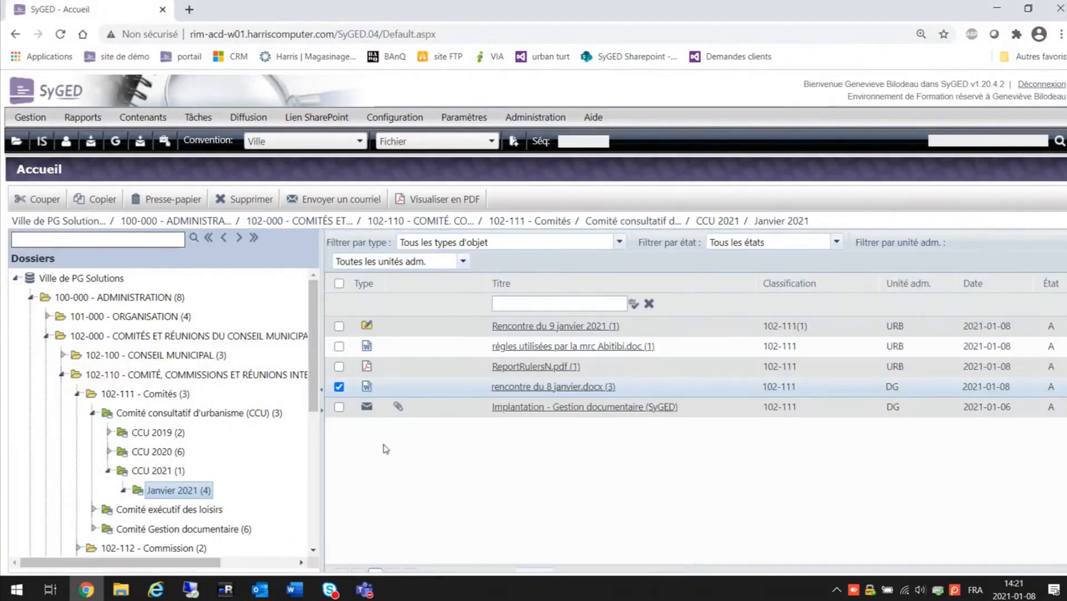
left_click(368, 410)
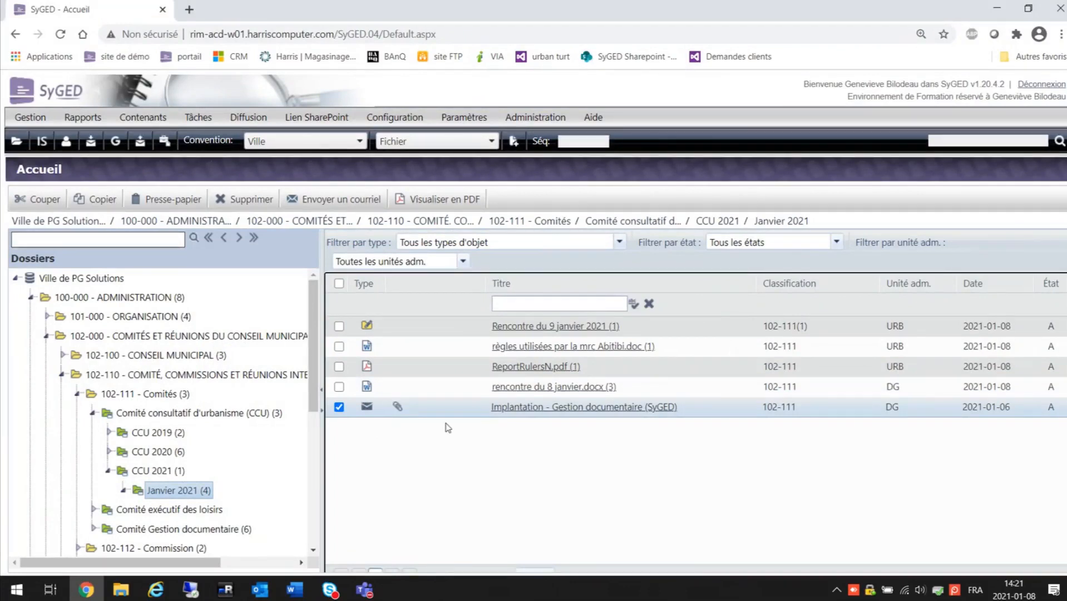
right_click(575, 415)
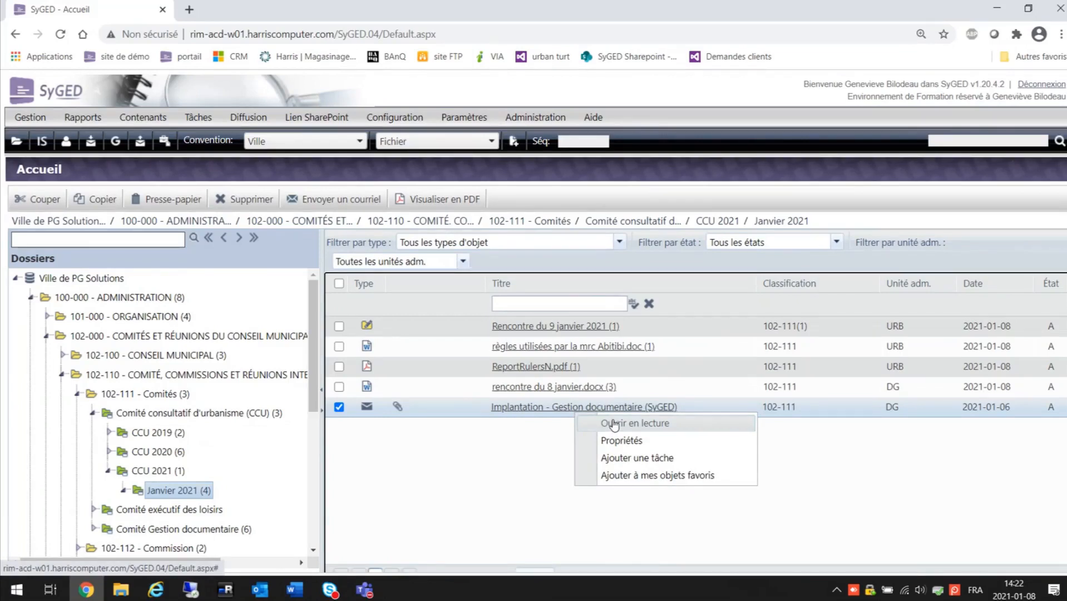
left_click(630, 444)
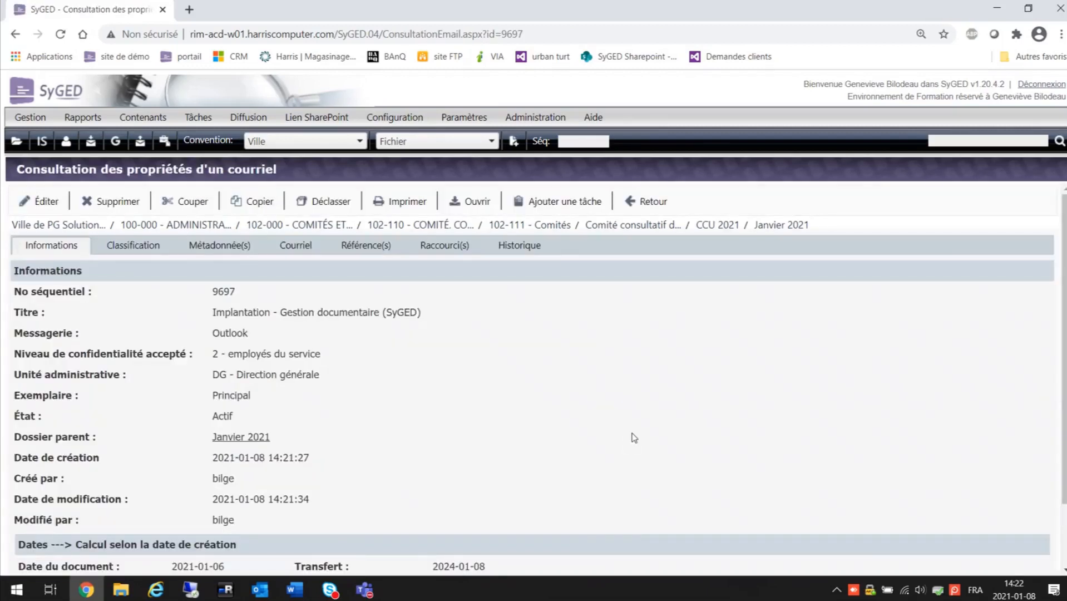
Examine the email's sender, message text and attachments in its properties, and return to the home page.
left_click(310, 256)
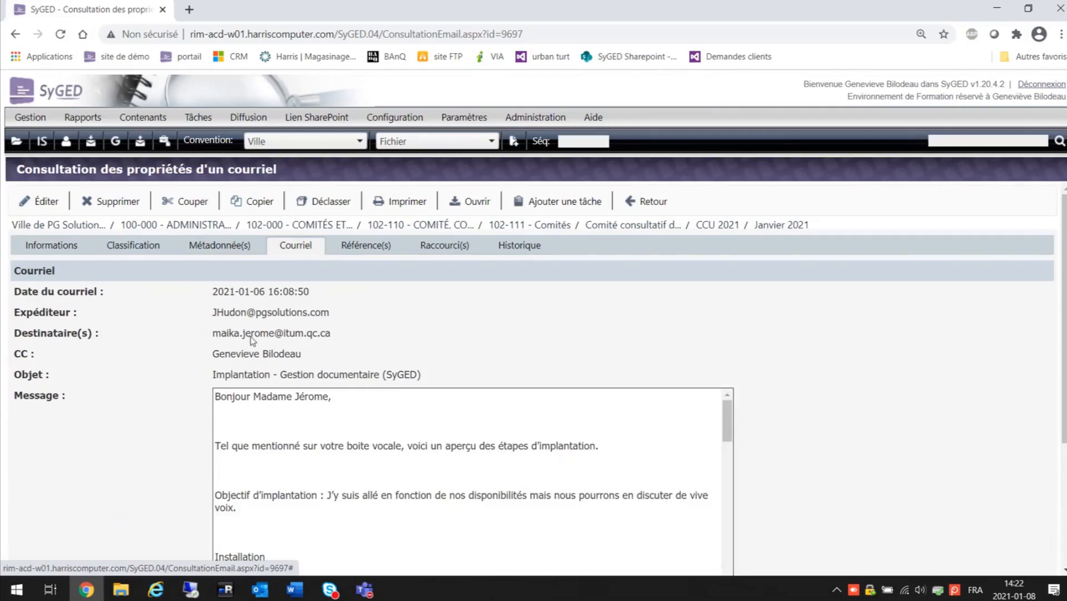
scroll(365, 353, "down", 3)
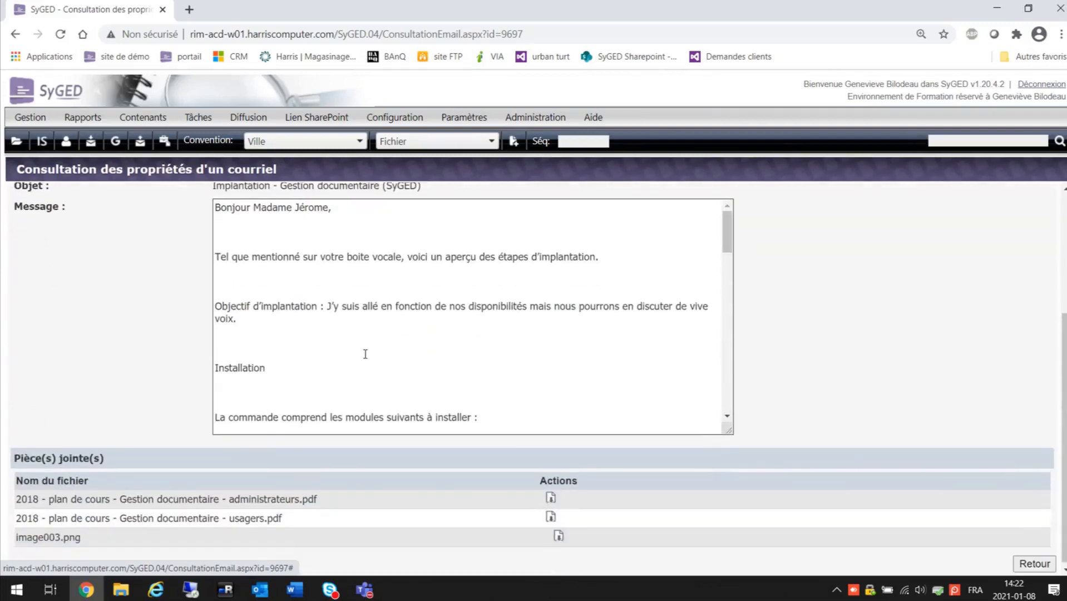
scroll(321, 324, "down", 10)
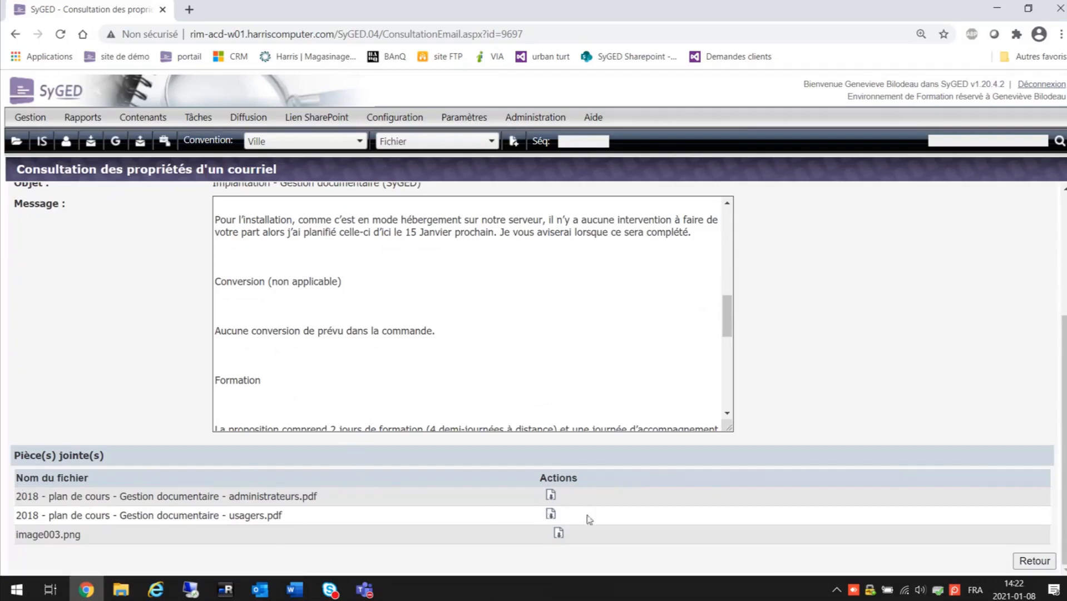
scroll(644, 520, "up", 3)
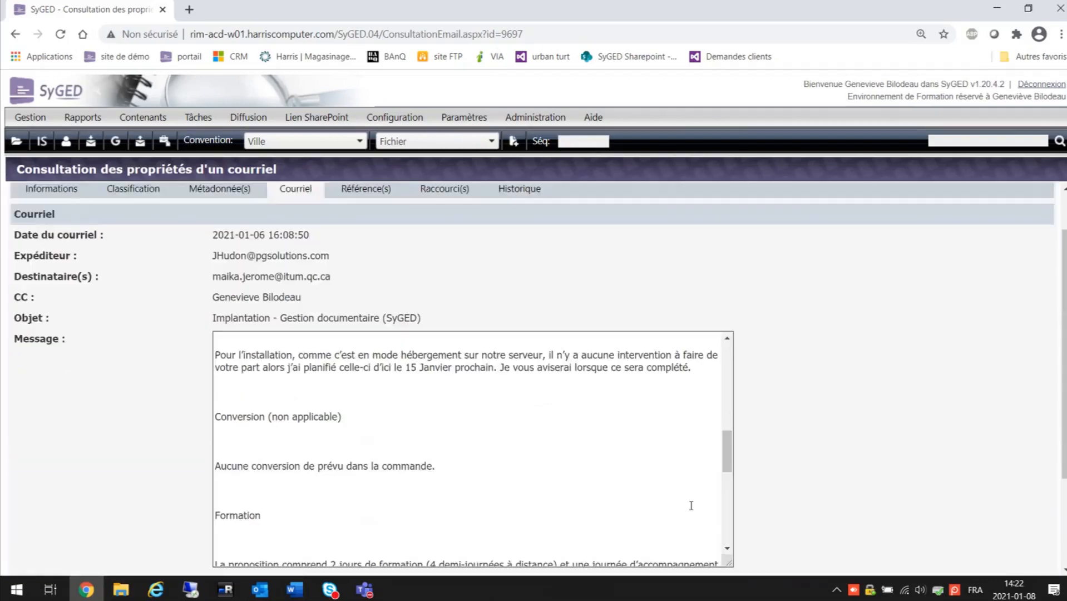
scroll(691, 505, "up", 4)
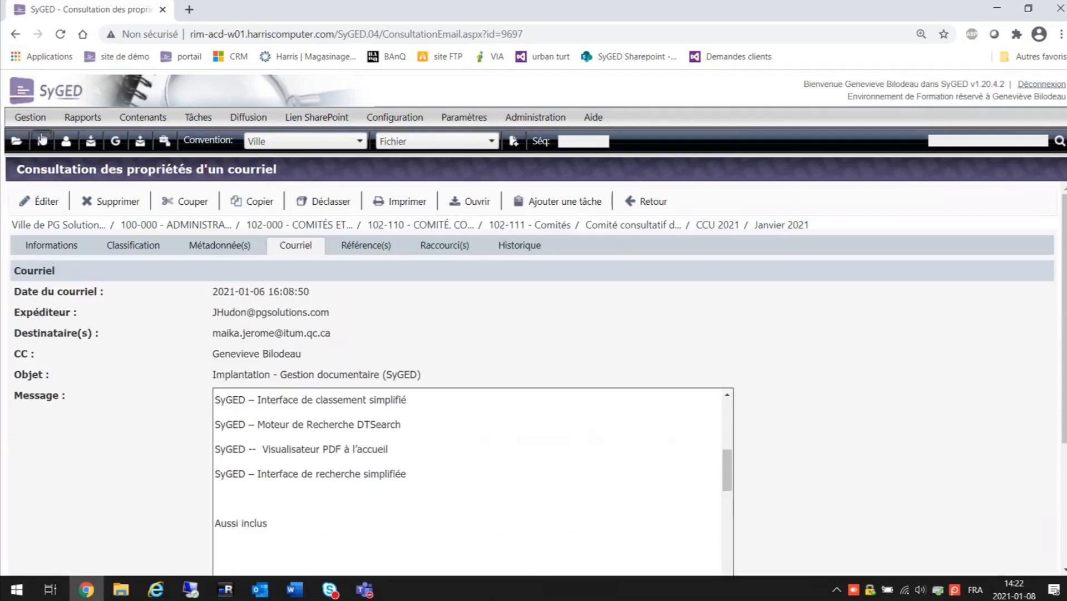
left_click(15, 142)
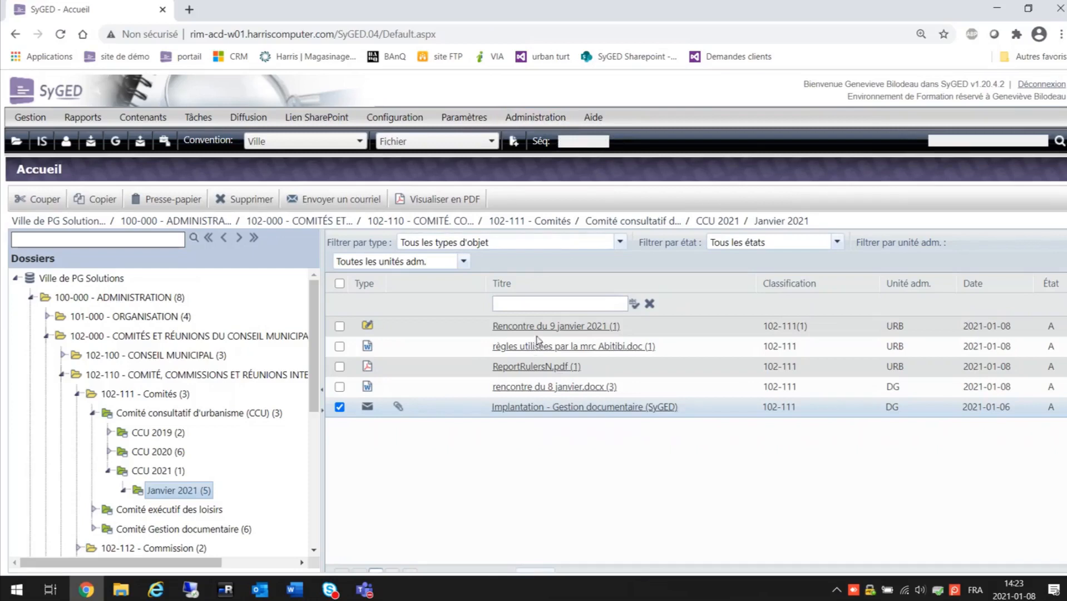
mouse_move(546, 334)
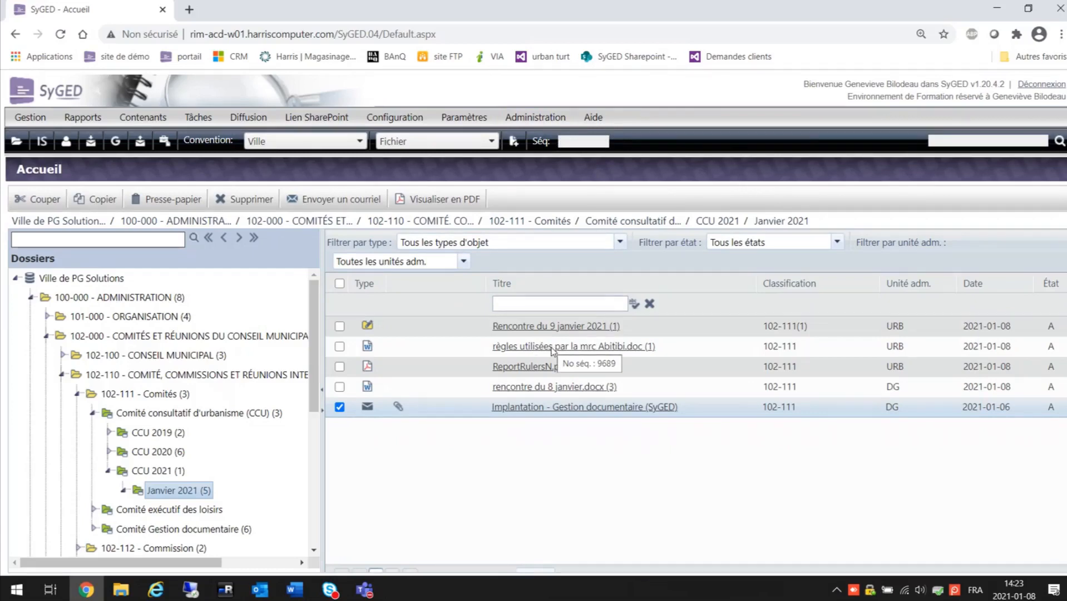
mouse_move(552, 371)
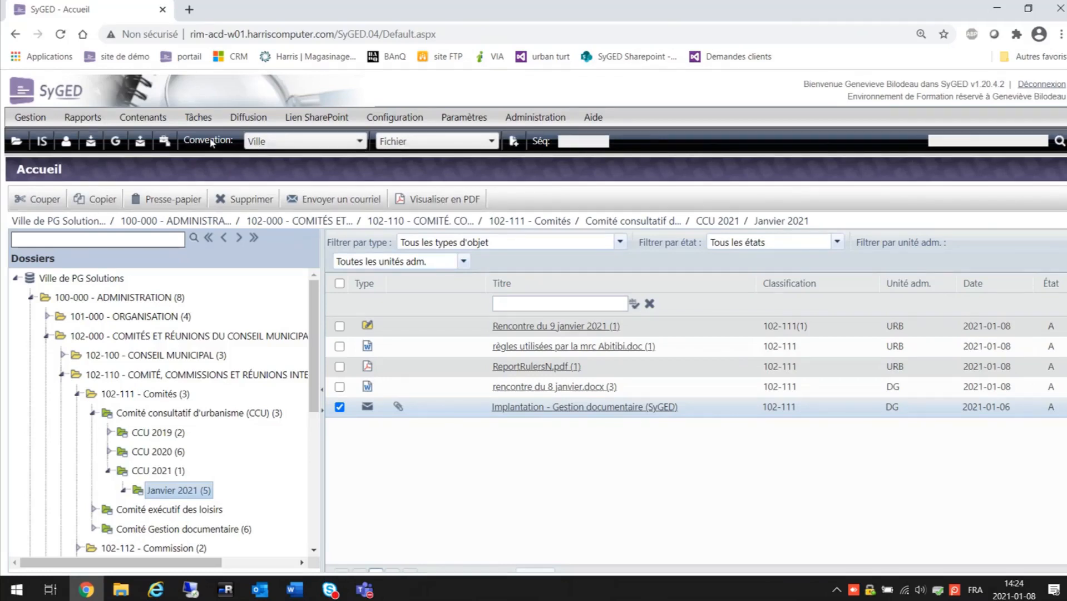
left_click(335, 146)
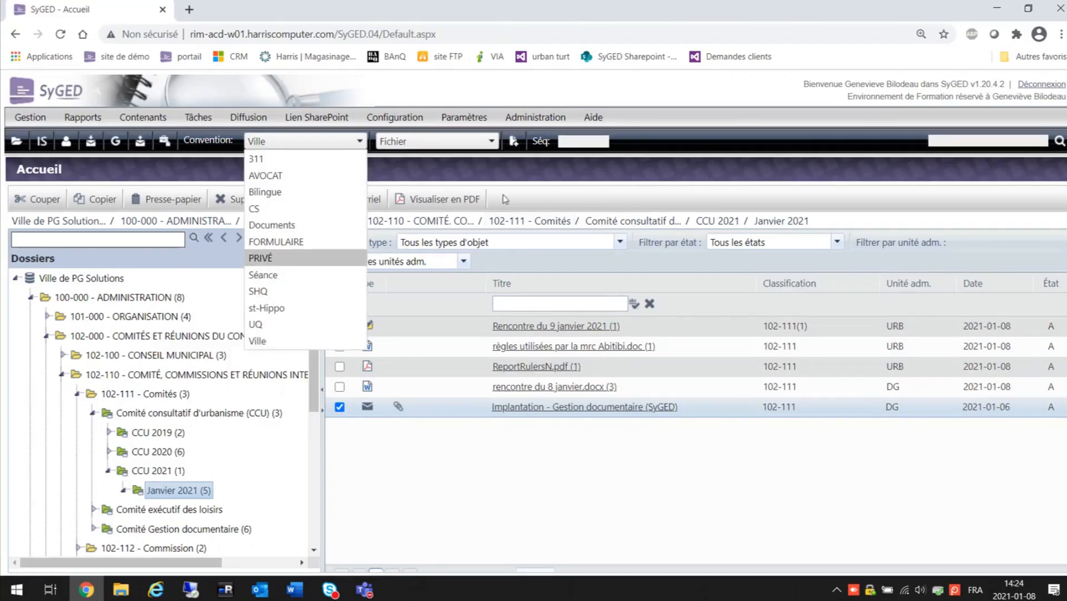
left_click(541, 182)
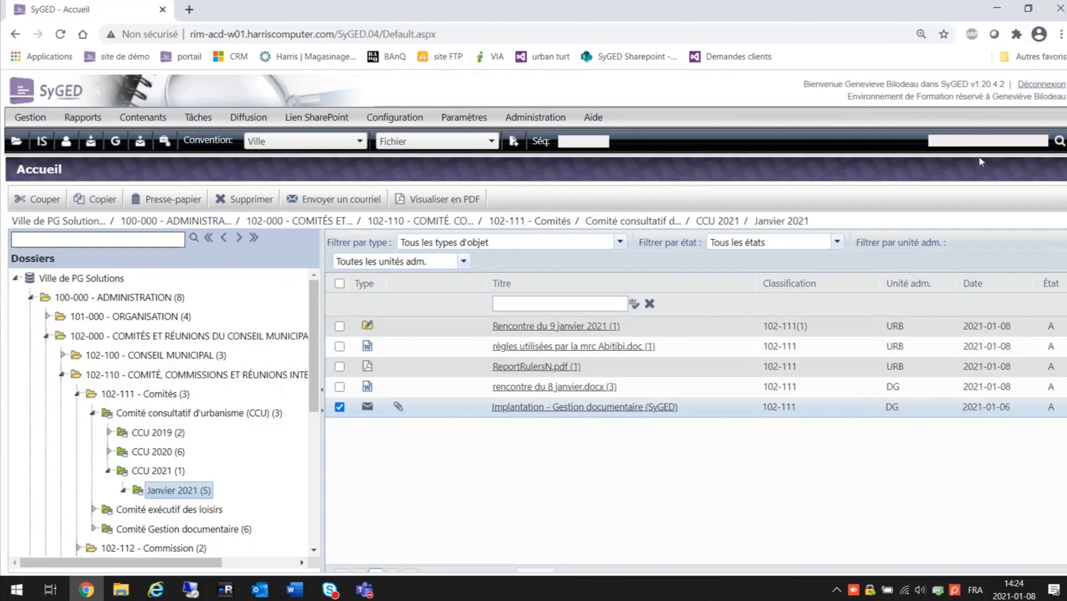
left_click(346, 142)
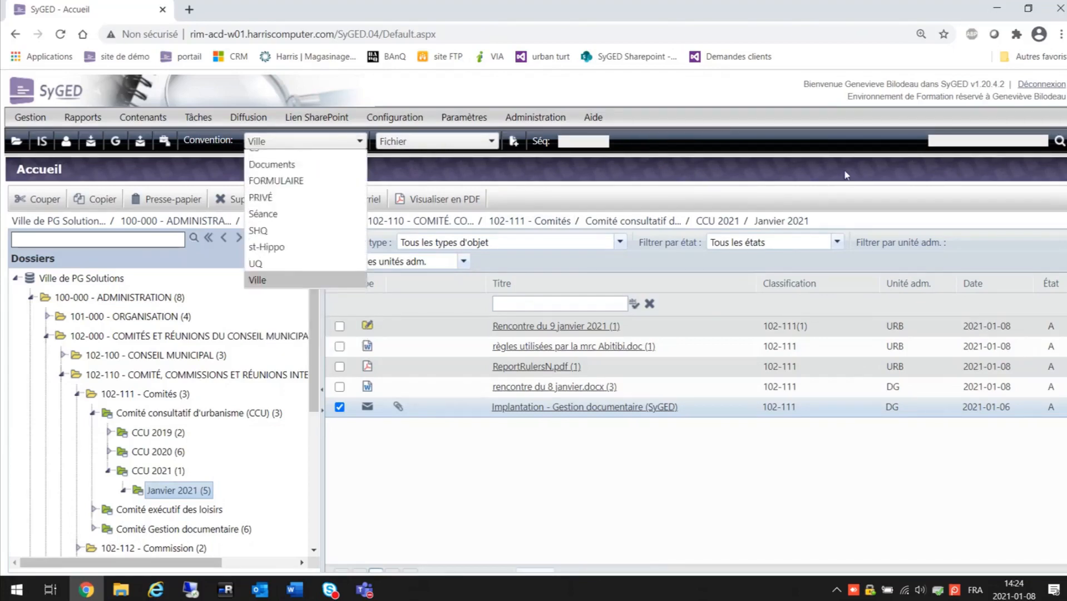
Run a document search for "église gestion" and look through the results and their matching excerpts.
left_click(990, 141)
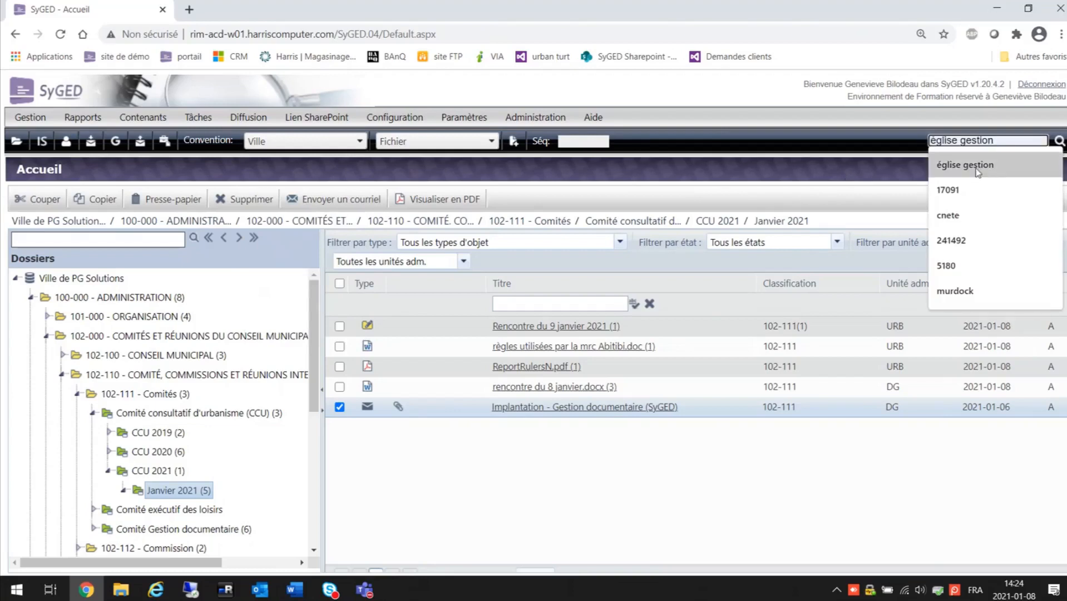
left_click(976, 165)
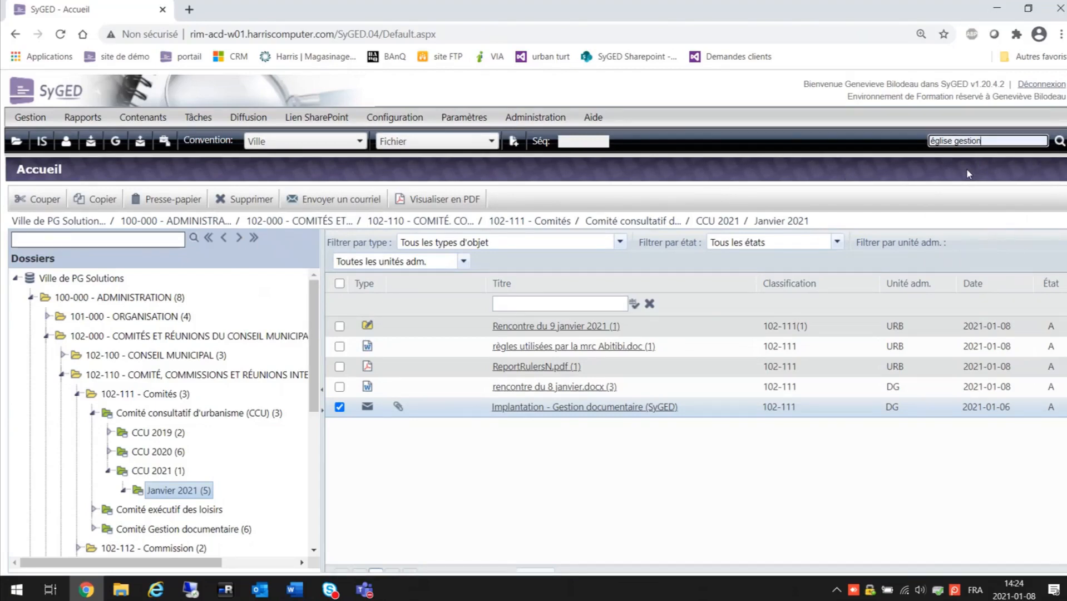
left_click(1059, 140)
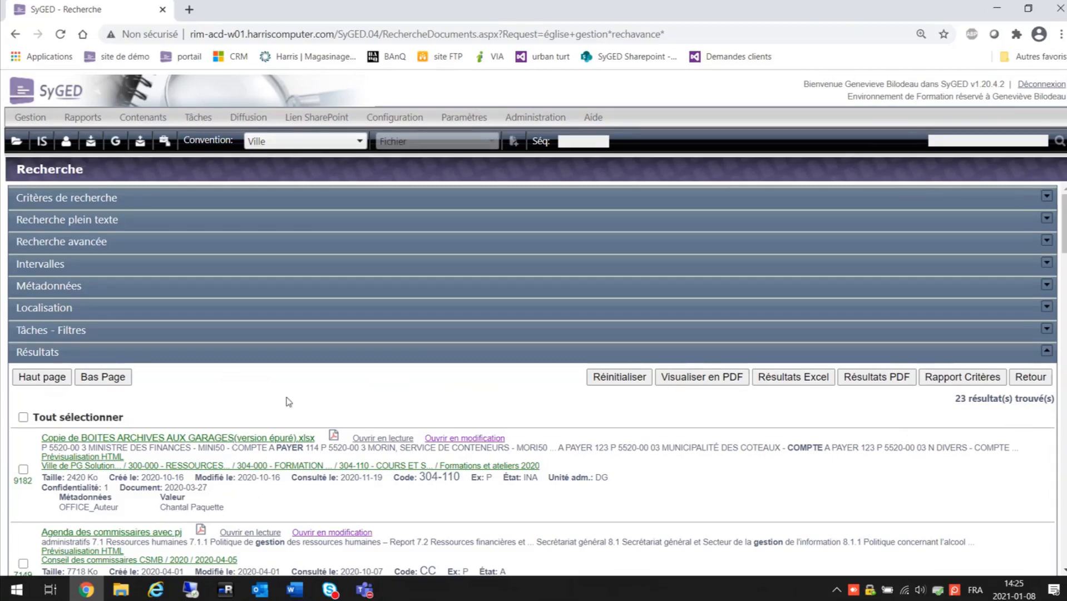
scroll(373, 383, "down", 1)
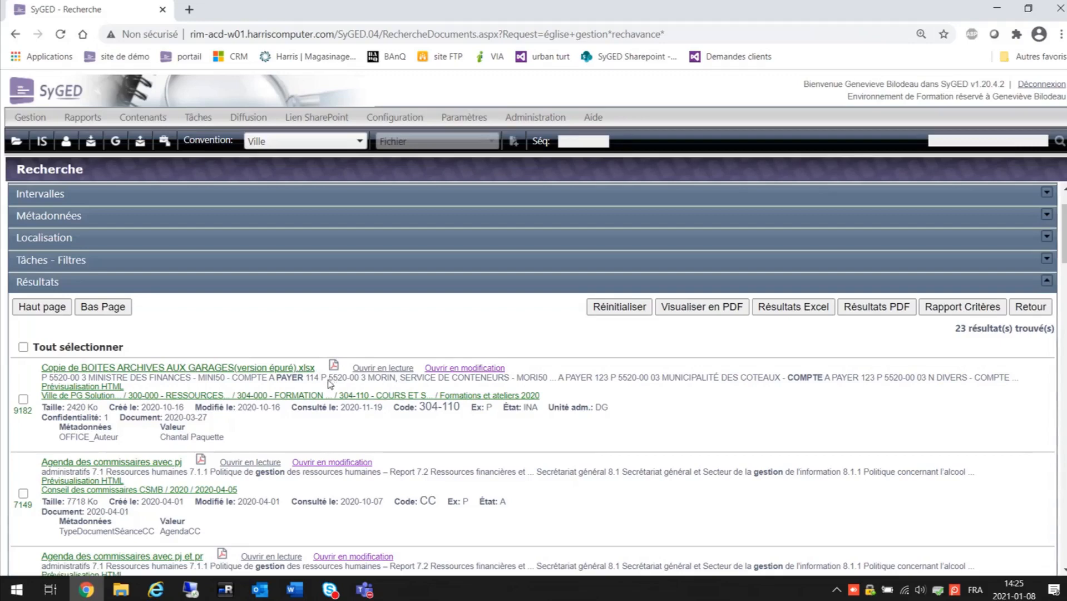
scroll(329, 383, "down", 5)
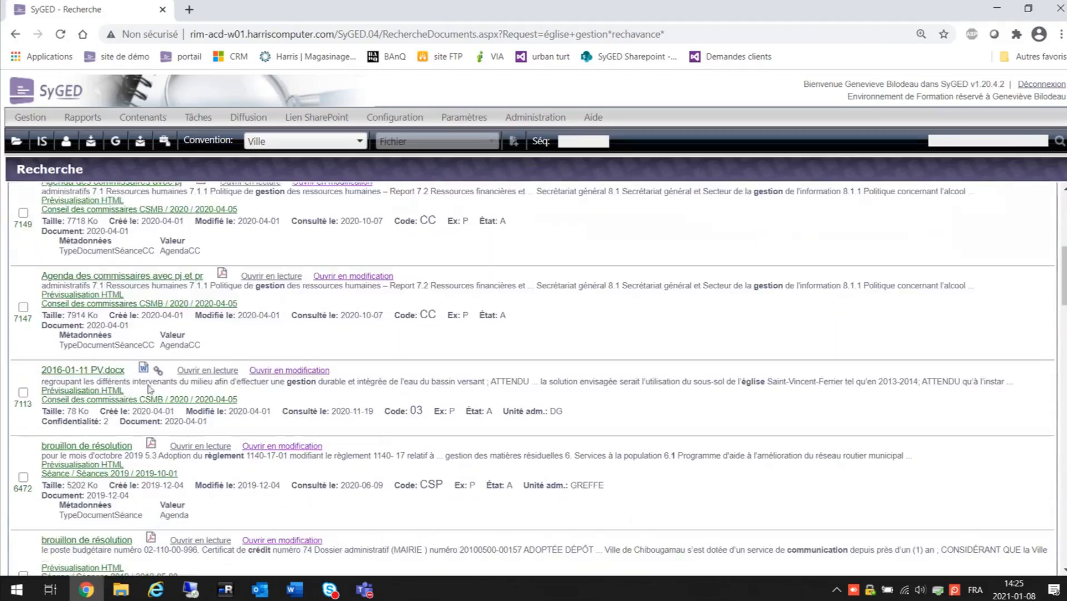
scroll(258, 387, "down", 5)
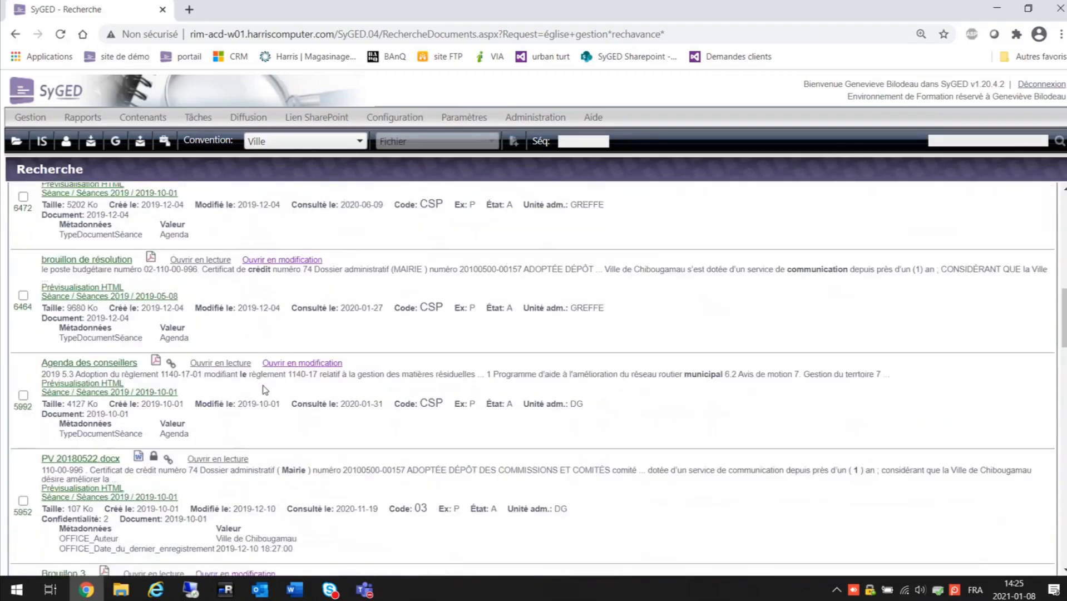
scroll(264, 389, "down", 6)
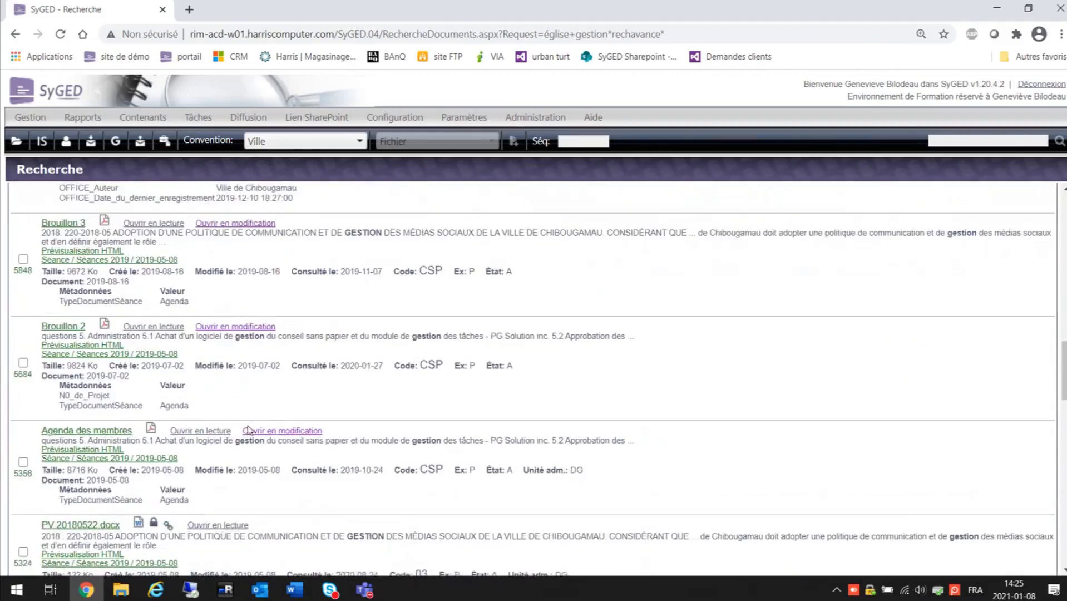
Select the results "Copie de BOITES ARCHIVES AUX GARAGES(version épuré).xlsx", "Agenda des commissaires avec pj" and "2016-01-11 PV.docx".
scroll(249, 430, "up", 10)
scroll(249, 430, "up", 8)
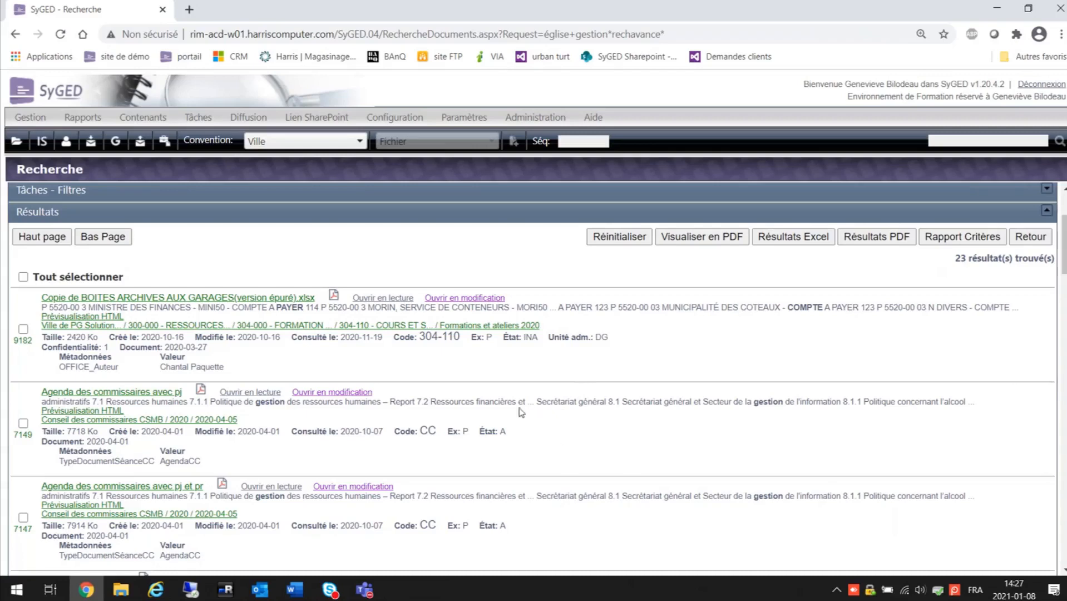
left_click(23, 329)
left_click(24, 423)
scroll(30, 475, "down", 3)
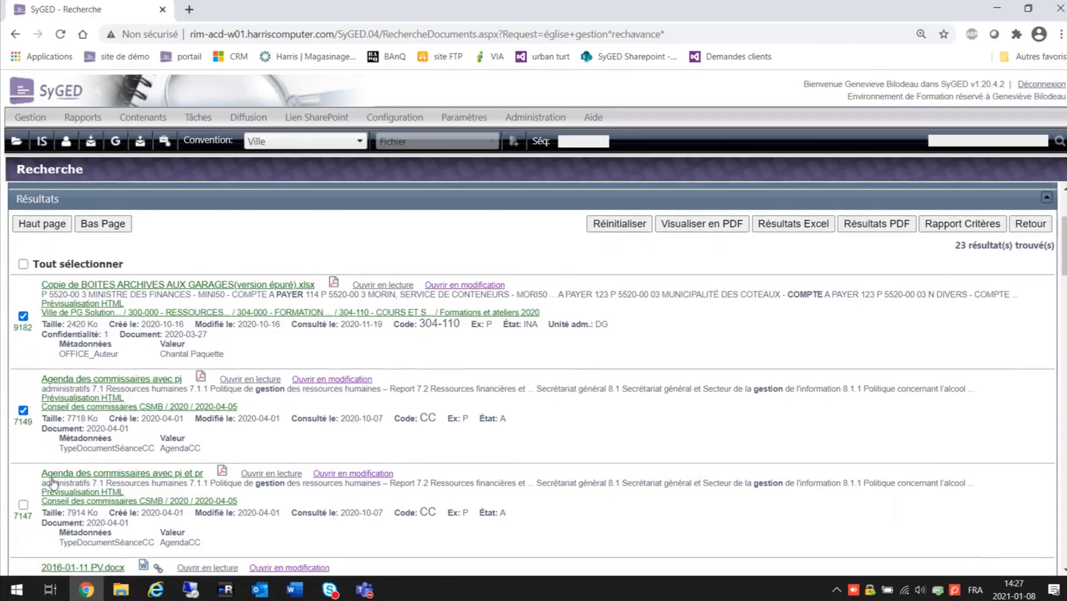
left_click(23, 462)
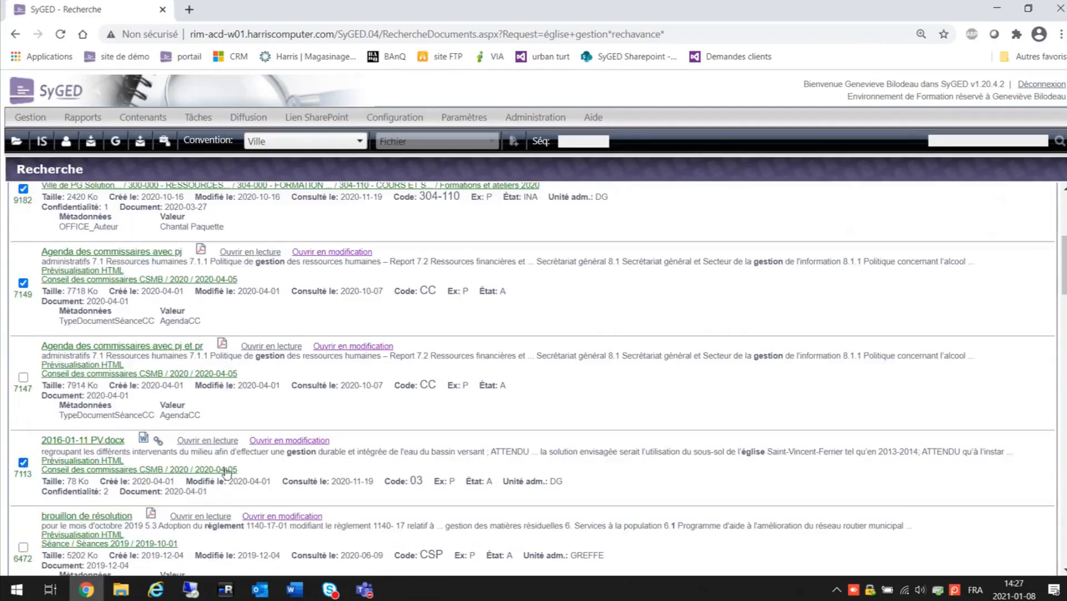
scroll(621, 401, "up", 3)
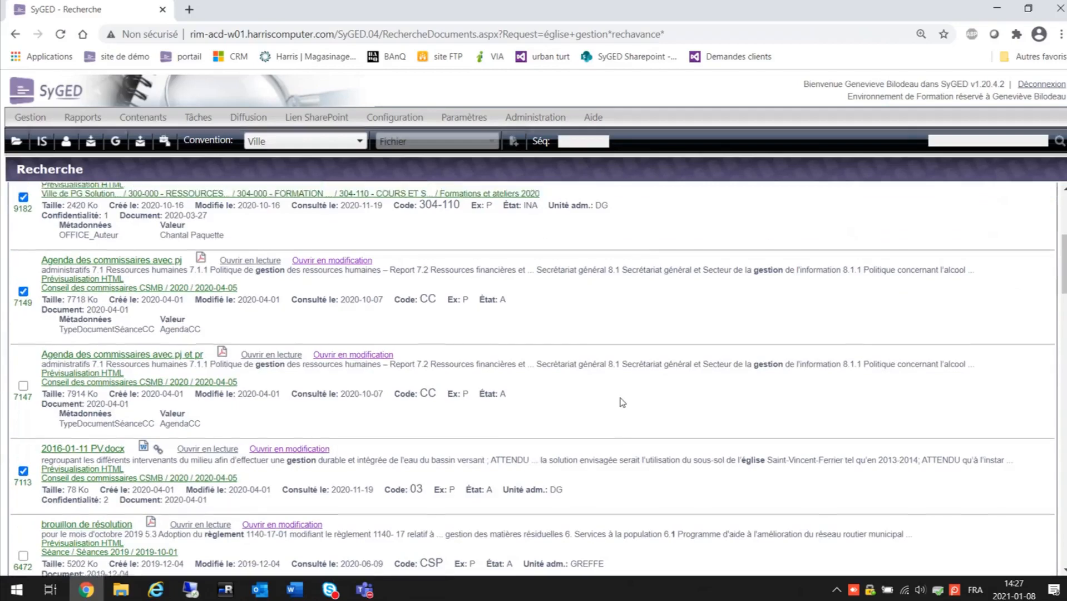
scroll(620, 400, "up", 3)
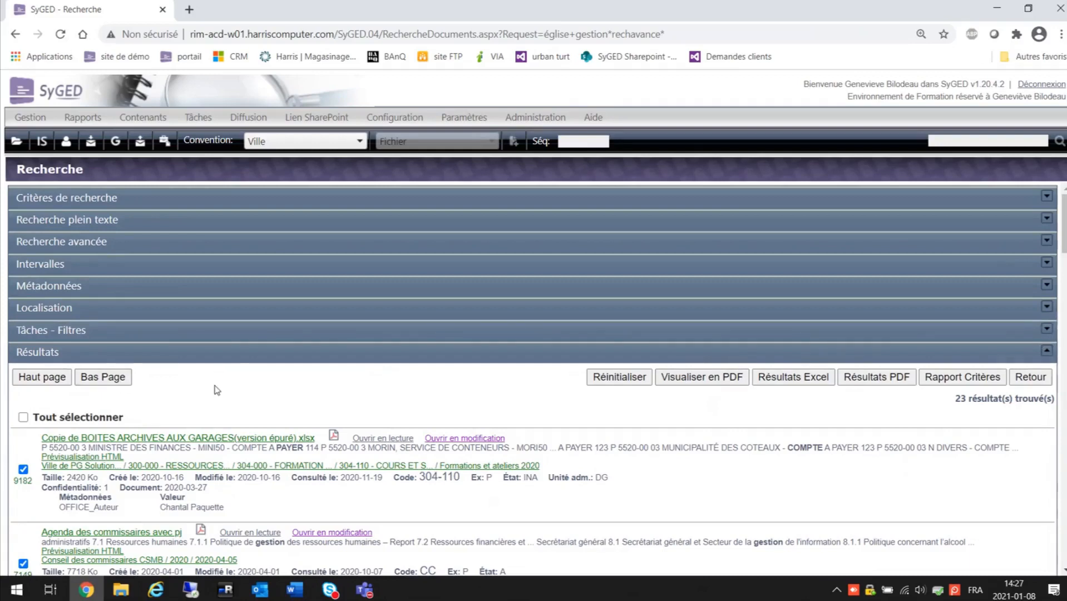
Expand the full-text search criteria, look at the word-matching options and change the query to "église gestion*".
left_click(130, 223)
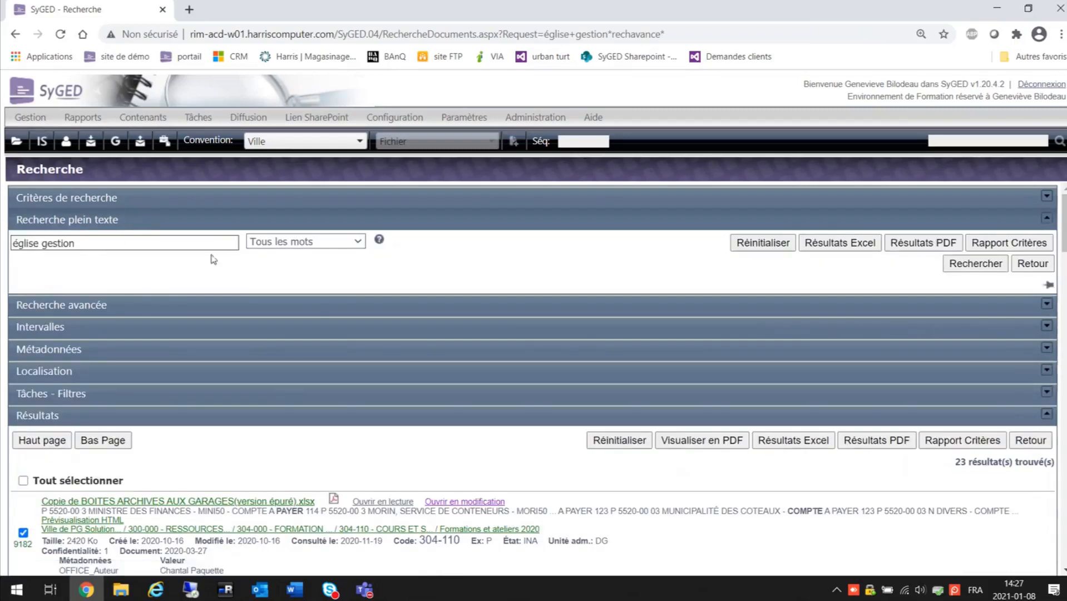
left_click(336, 242)
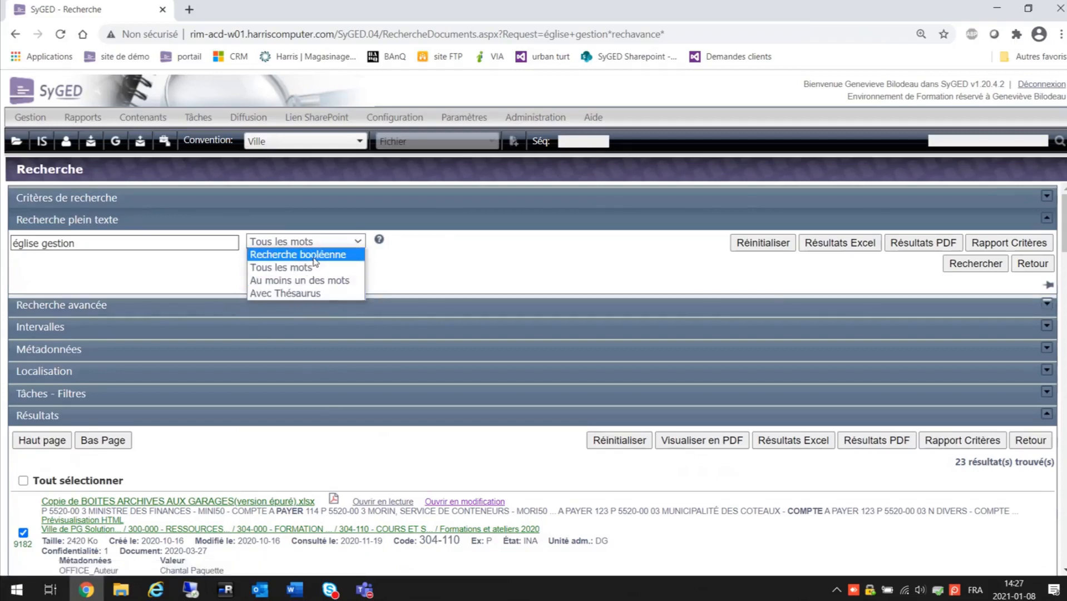
left_click(96, 246)
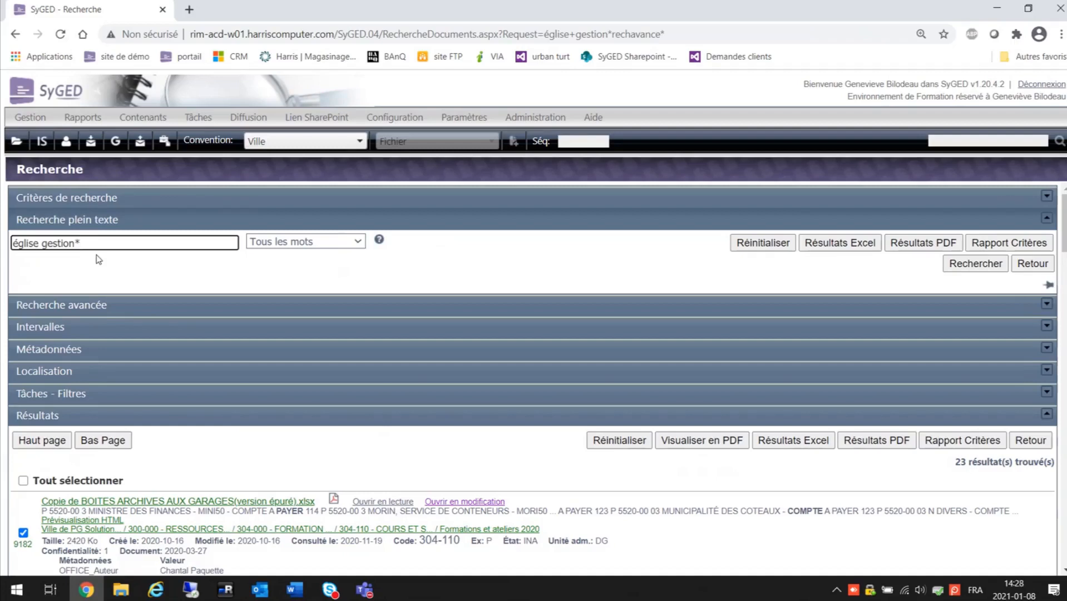
Expand the advanced search criteria and exclude the object types Courriel and Dossier GID.
left_click(212, 310)
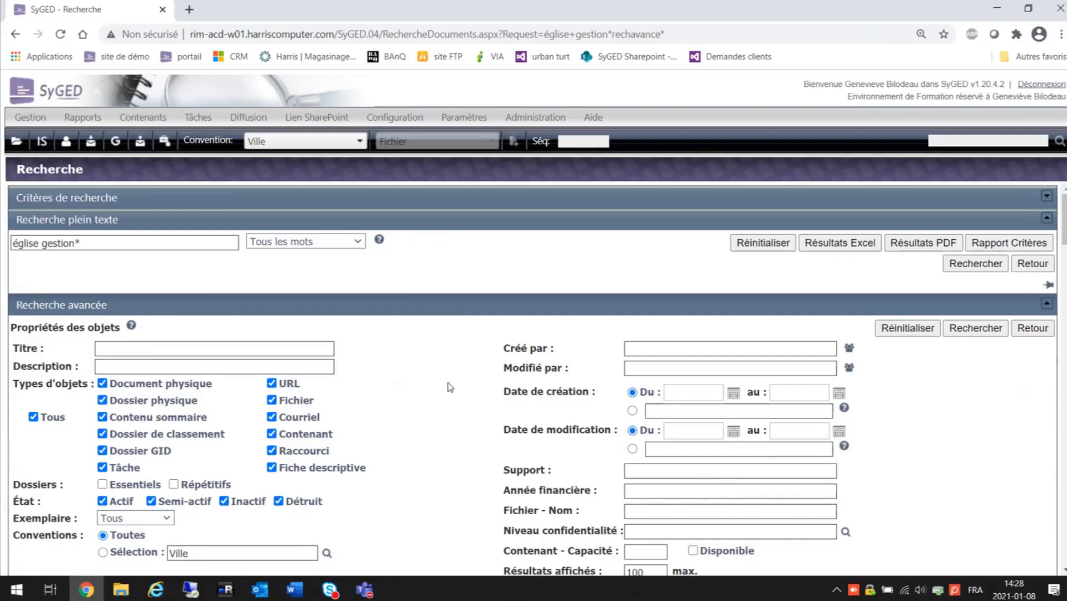
scroll(449, 386, "down", 3)
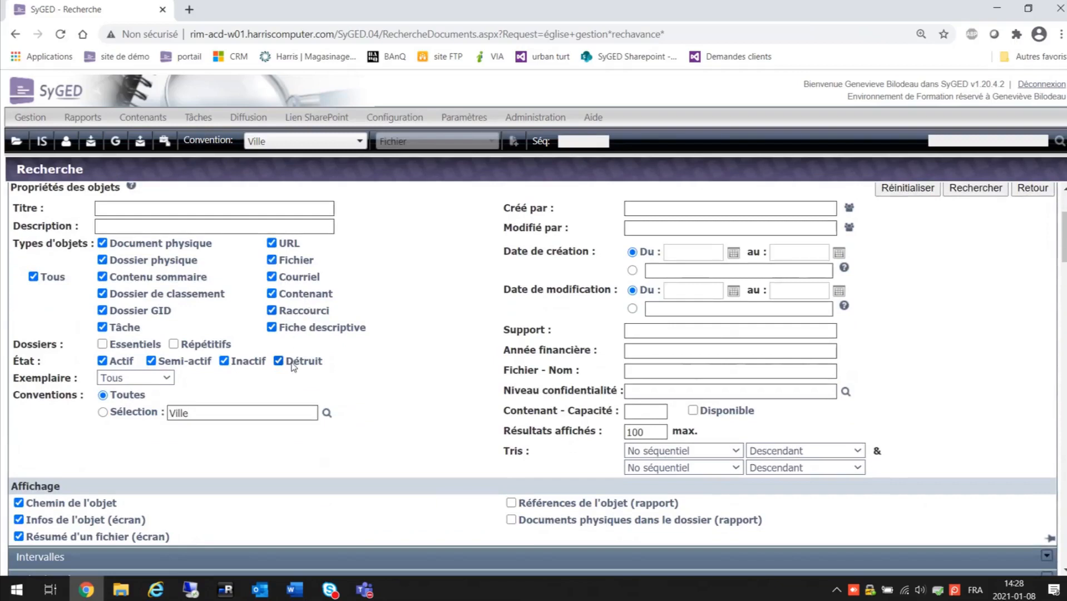
left_click(272, 276)
left_click(105, 312)
scroll(256, 496, "down", 1)
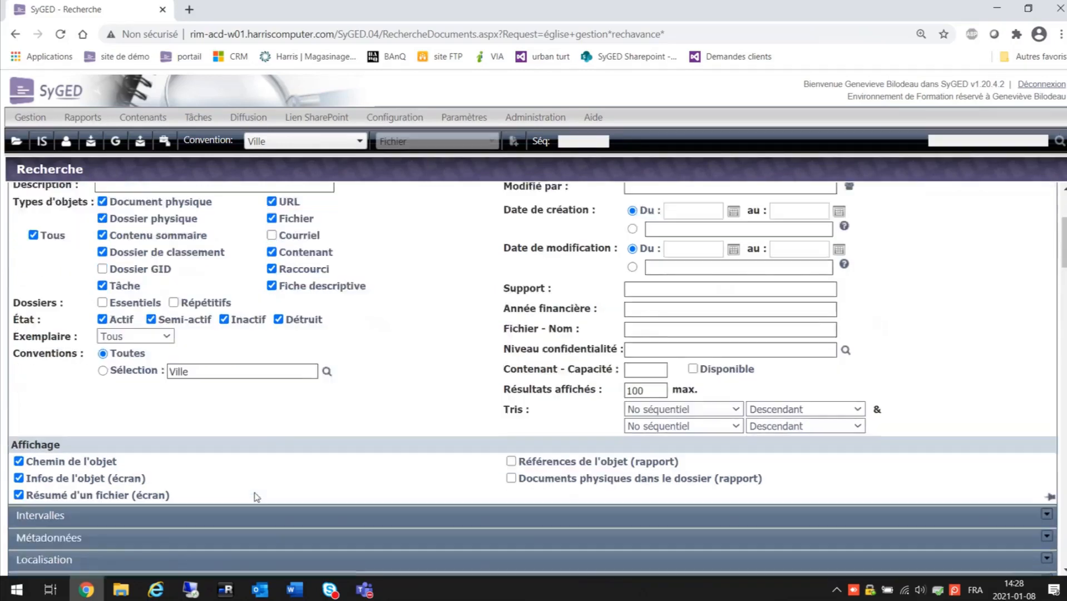
Examine the search criteria available under Intervalles, Métadonnées, Localisation and Tâches - Filtres.
scroll(256, 496, "down", 2)
left_click(315, 416)
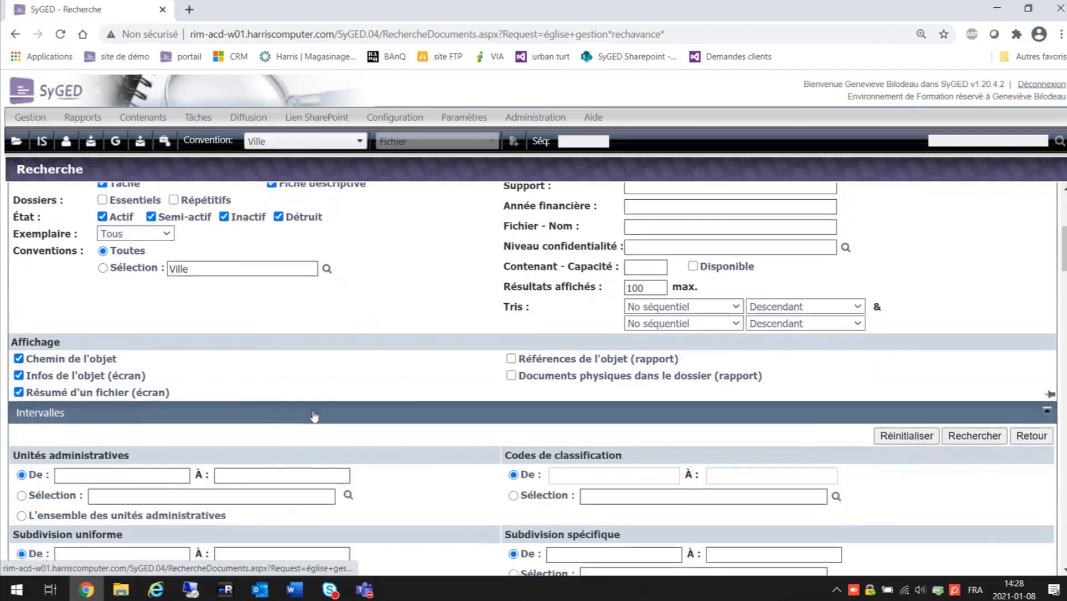
scroll(314, 415, "down", 4)
scroll(313, 412, "down", 2)
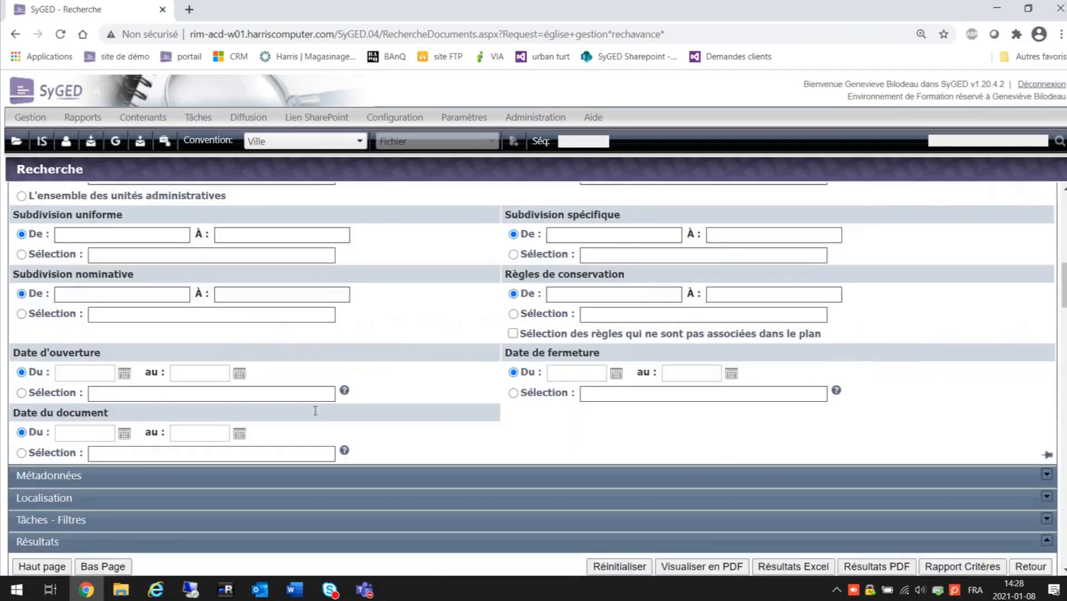
scroll(315, 411, "down", 2)
left_click(231, 386)
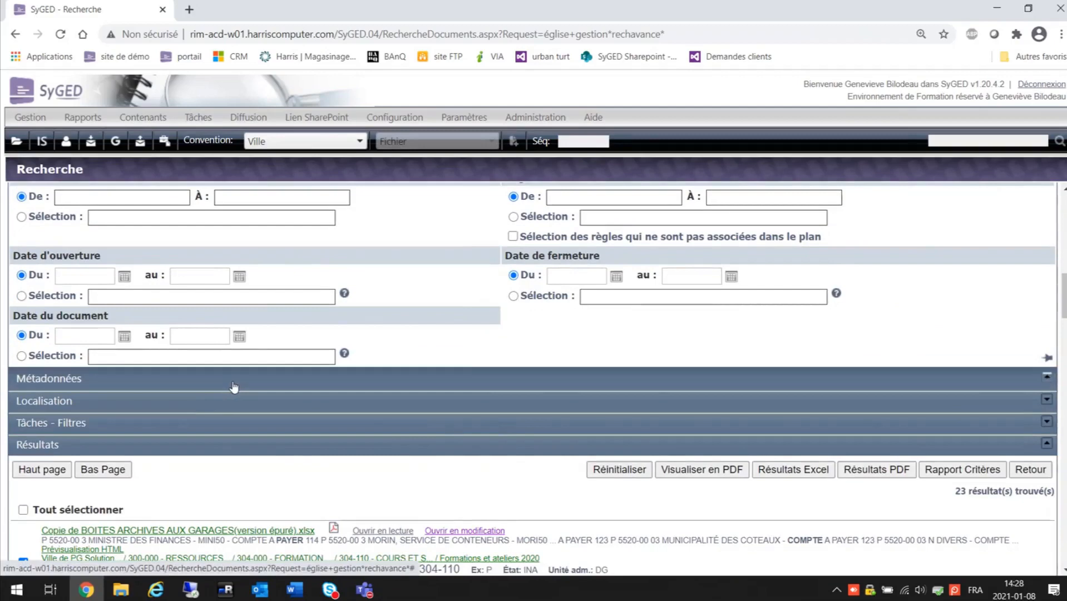
scroll(353, 427, "down", 6)
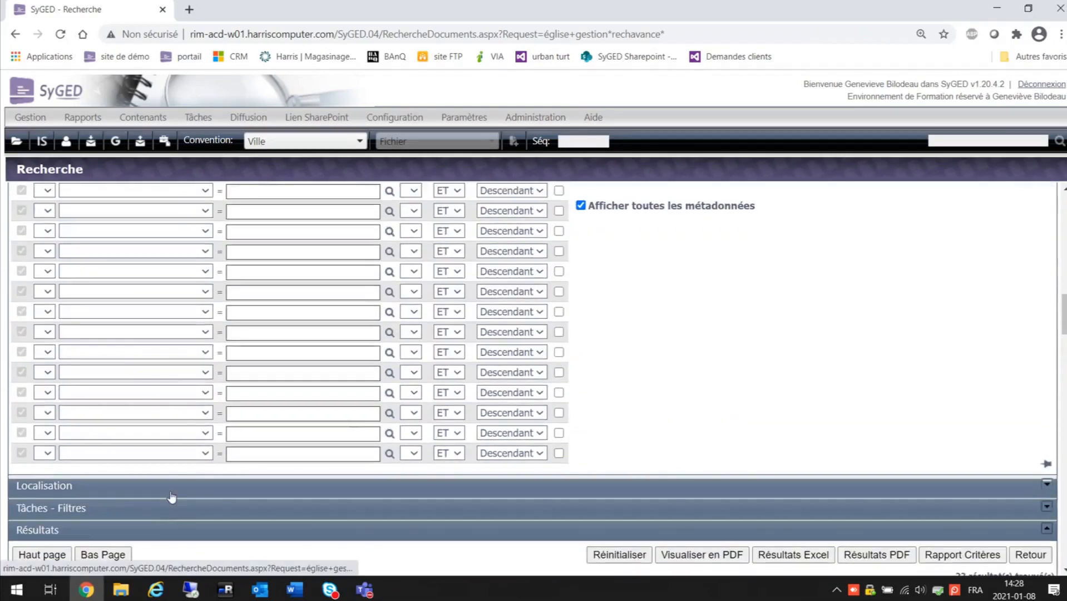
left_click(172, 495)
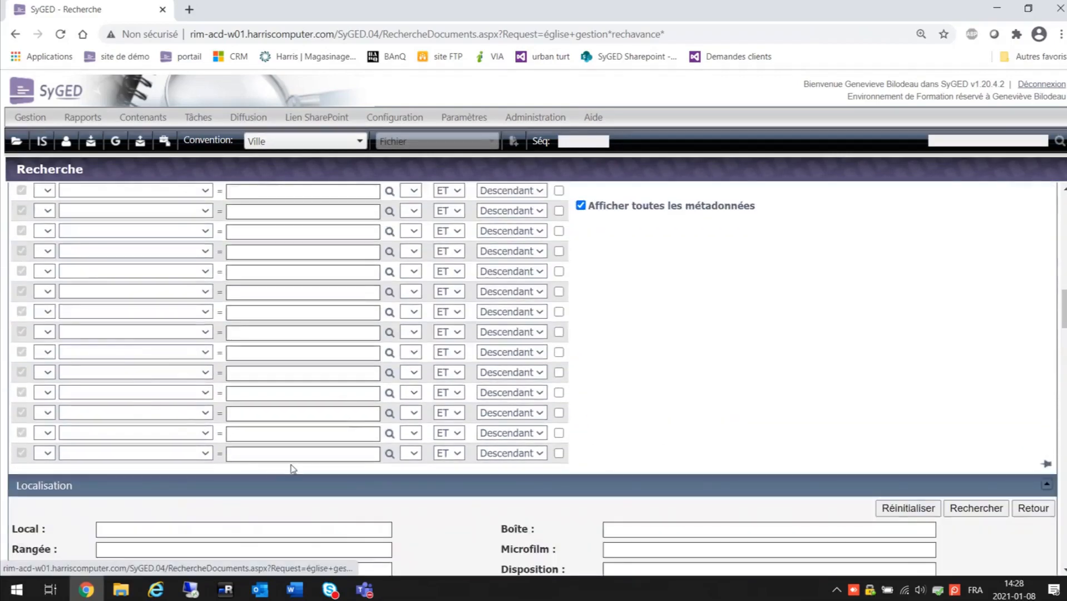
scroll(291, 464, "down", 4)
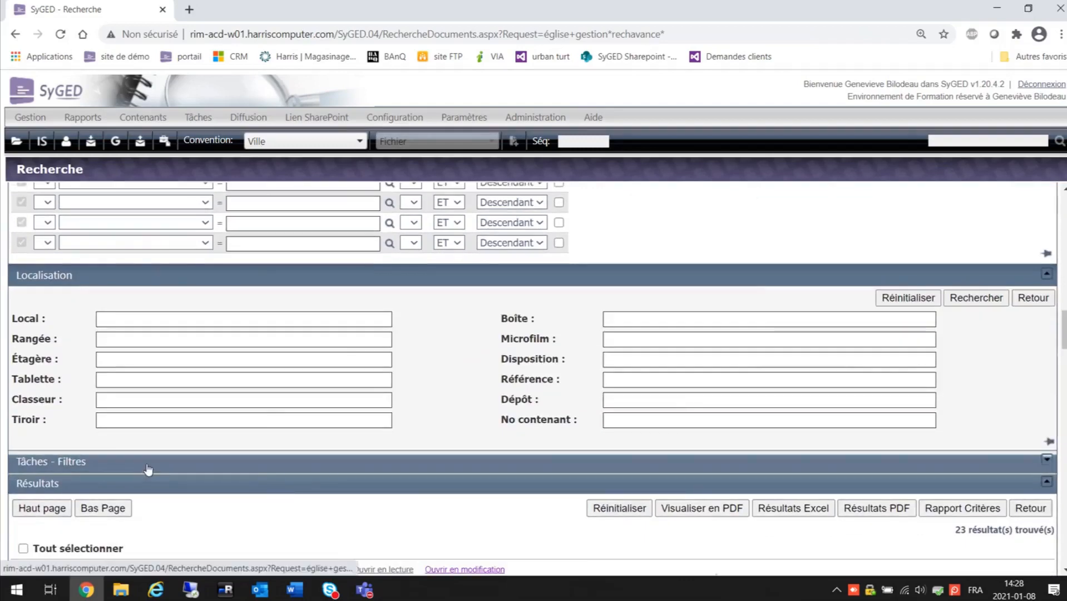
left_click(143, 470)
scroll(328, 486, "down", 3)
scroll(328, 485, "down", 2)
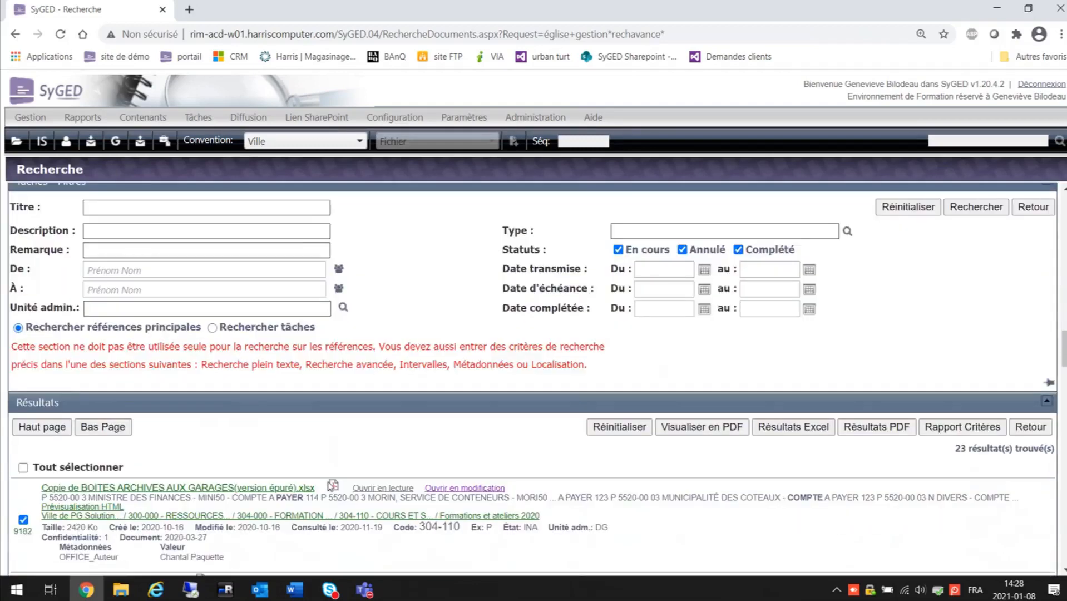
scroll(332, 485, "up", 9)
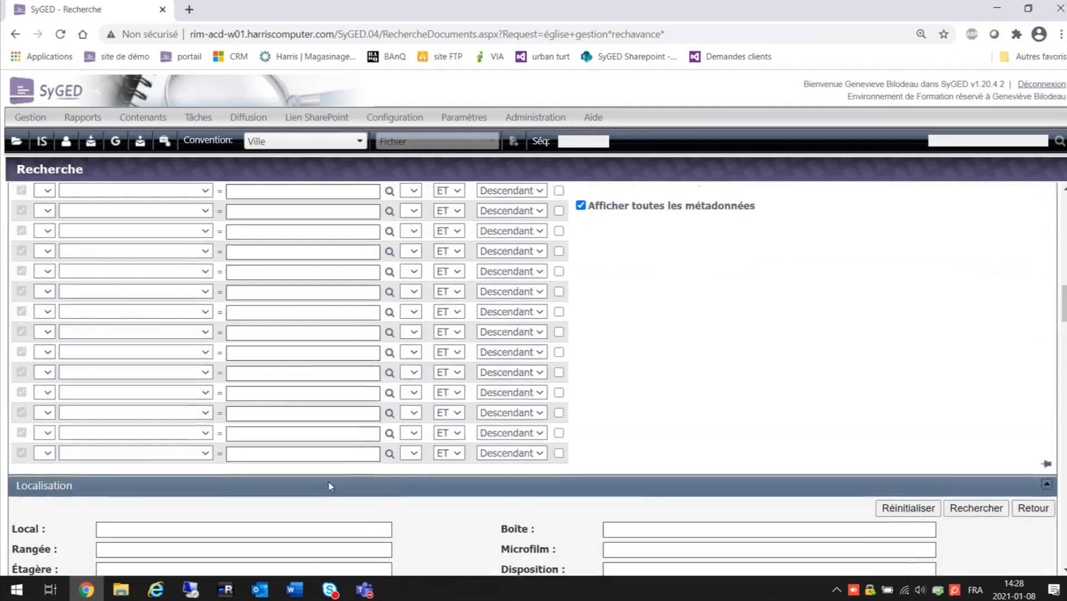
scroll(331, 488, "up", 7)
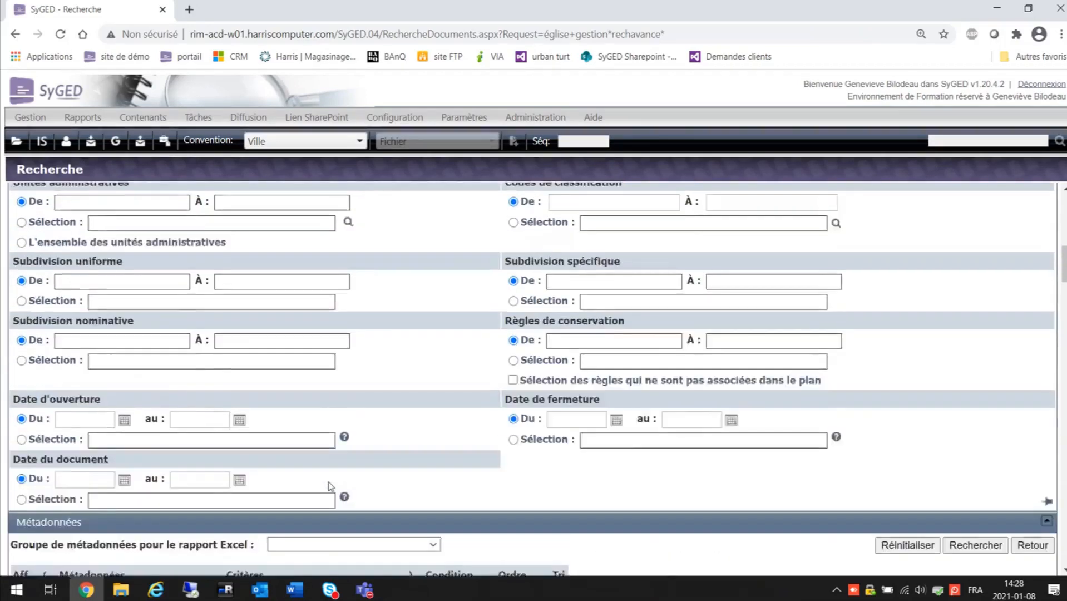
scroll(328, 485, "up", 6)
Leave the search for the Déclassement page and set the state filter to A-->INA in its advanced criteria.
left_click(15, 143)
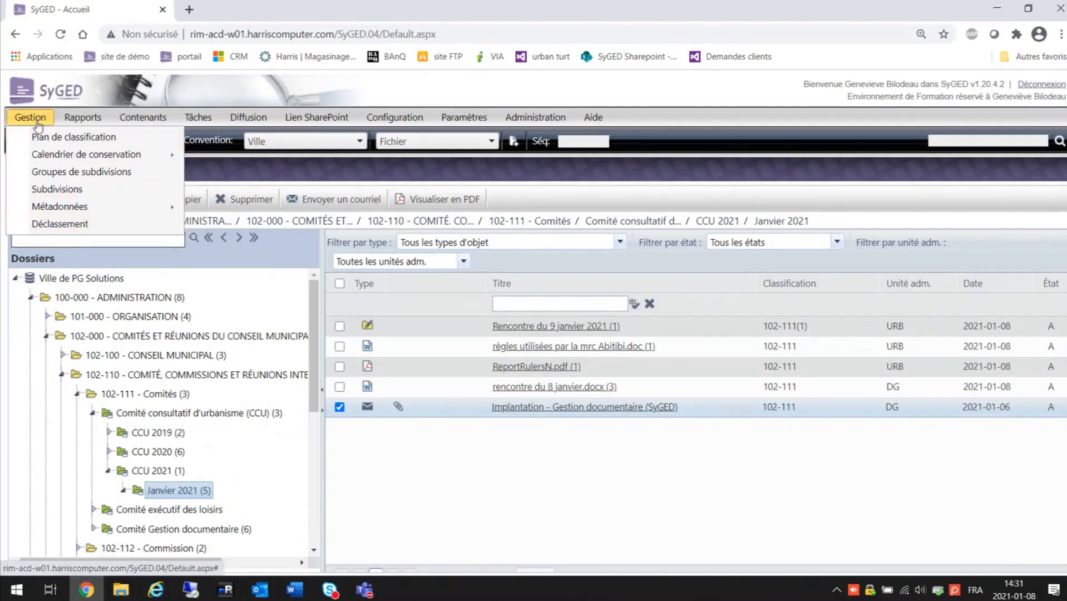
left_click(82, 224)
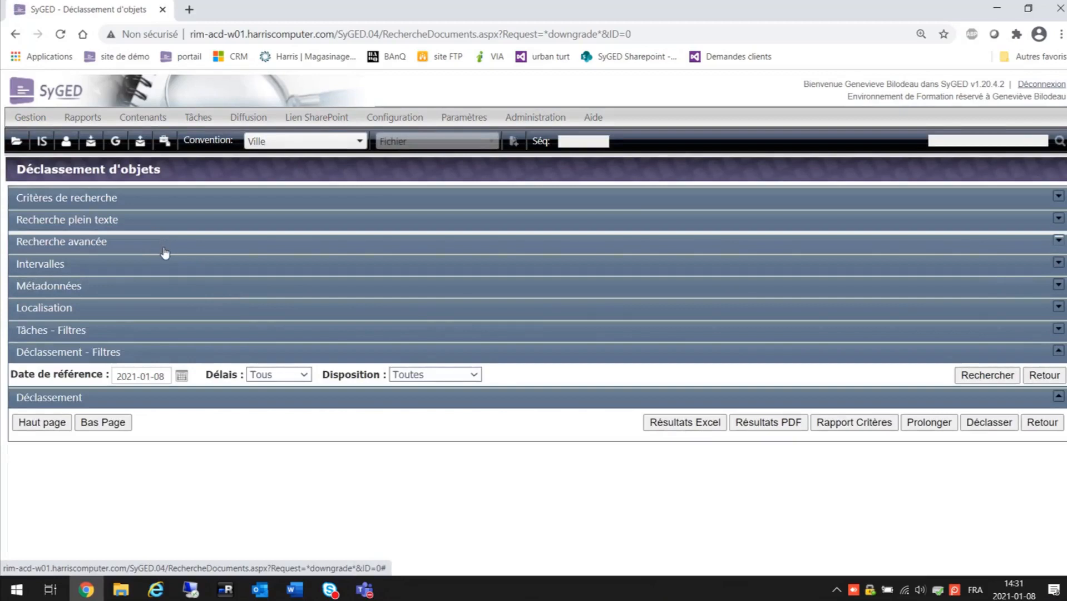
left_click(165, 250)
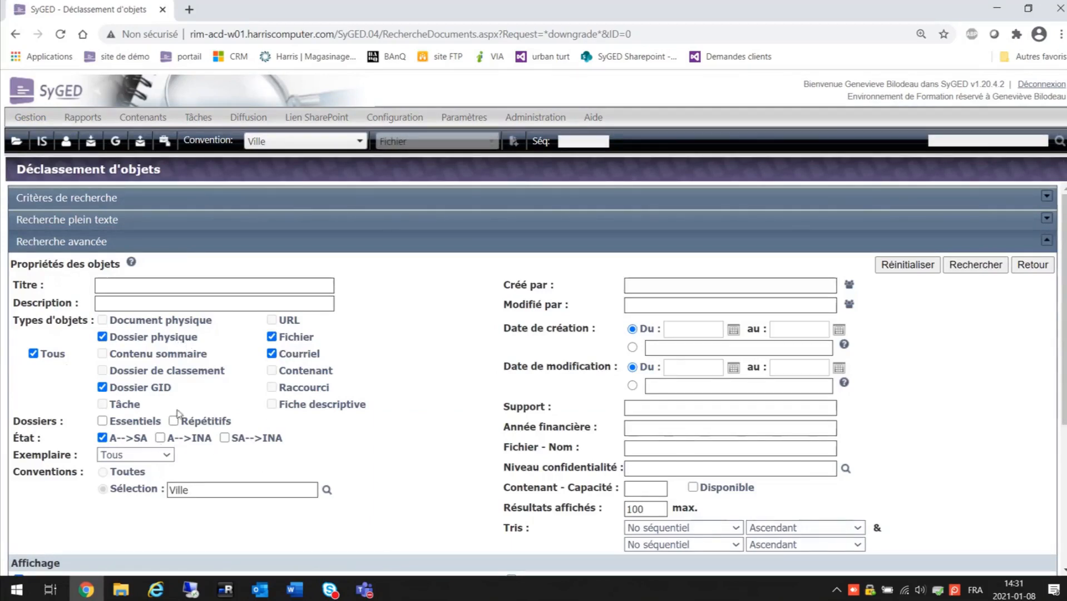
left_click(161, 438)
scroll(348, 453, "down", 2)
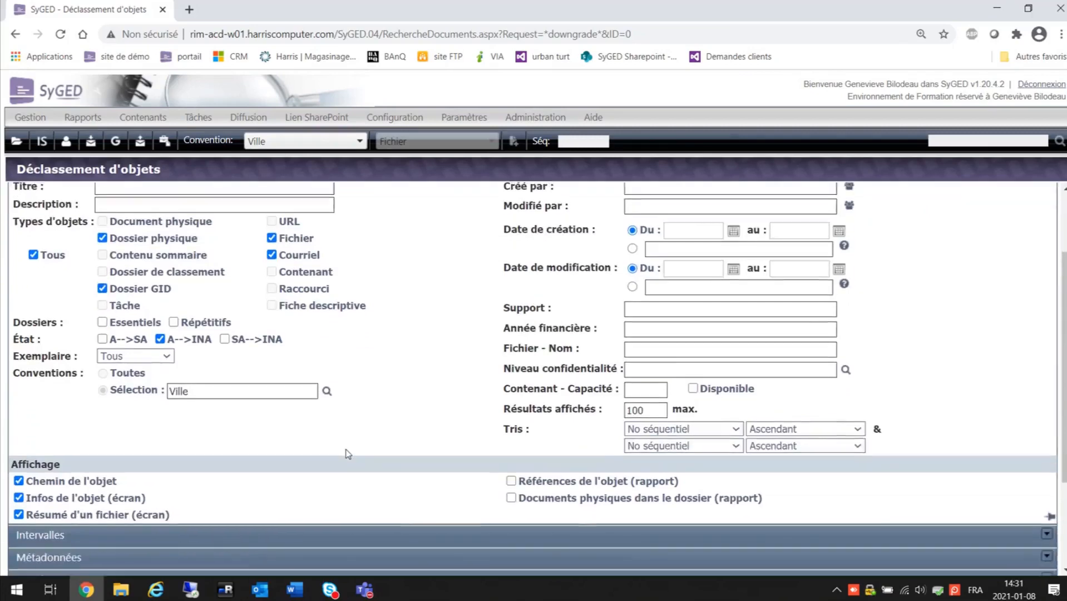
scroll(347, 454, "down", 2)
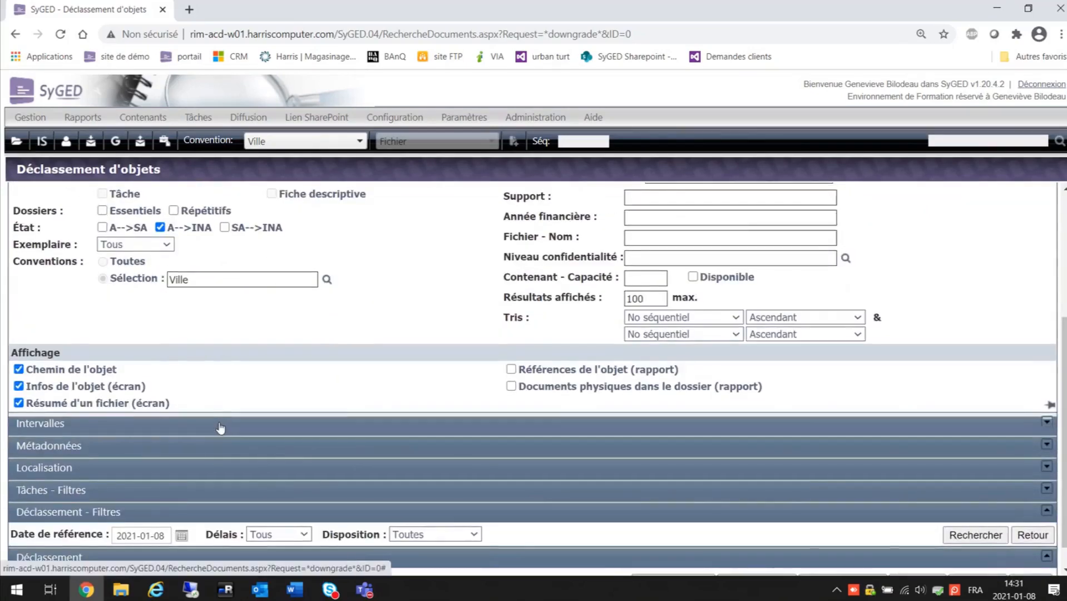
Review the interval criteria, set the declassification reference date to 2021-01-01 and run the search with all dispositions.
left_click(220, 426)
scroll(171, 485, "down", 1)
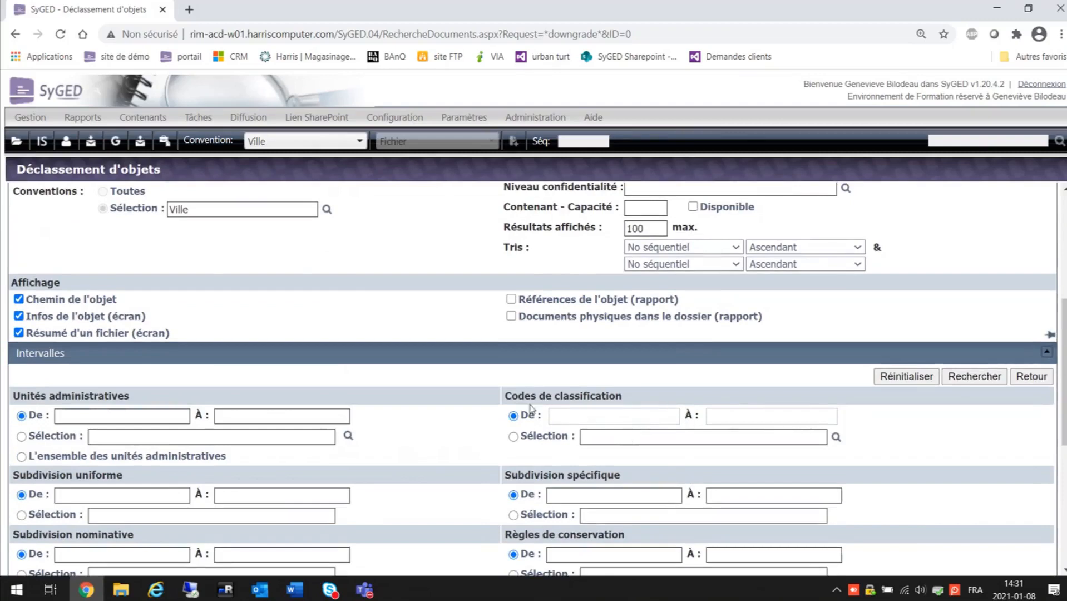
scroll(163, 439, "down", 3)
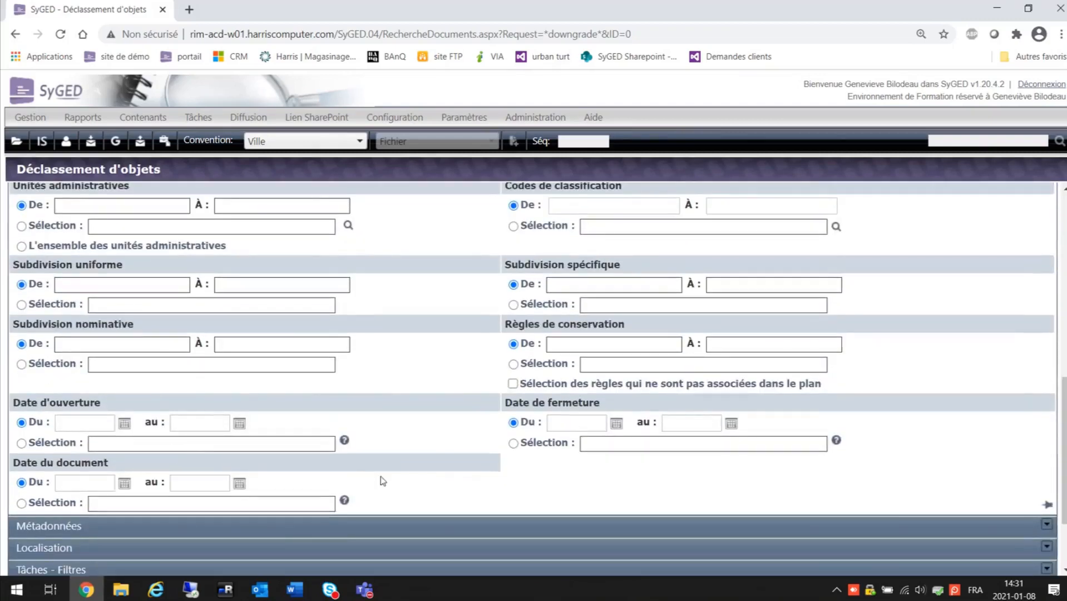
scroll(344, 447, "down", 2)
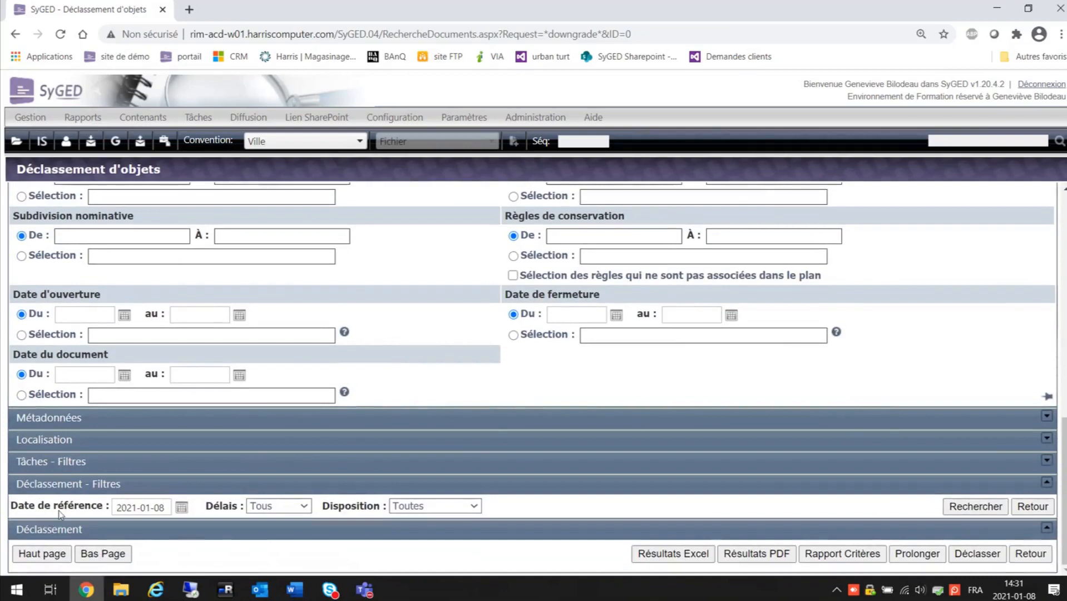
left_click(180, 509)
left_click(248, 405)
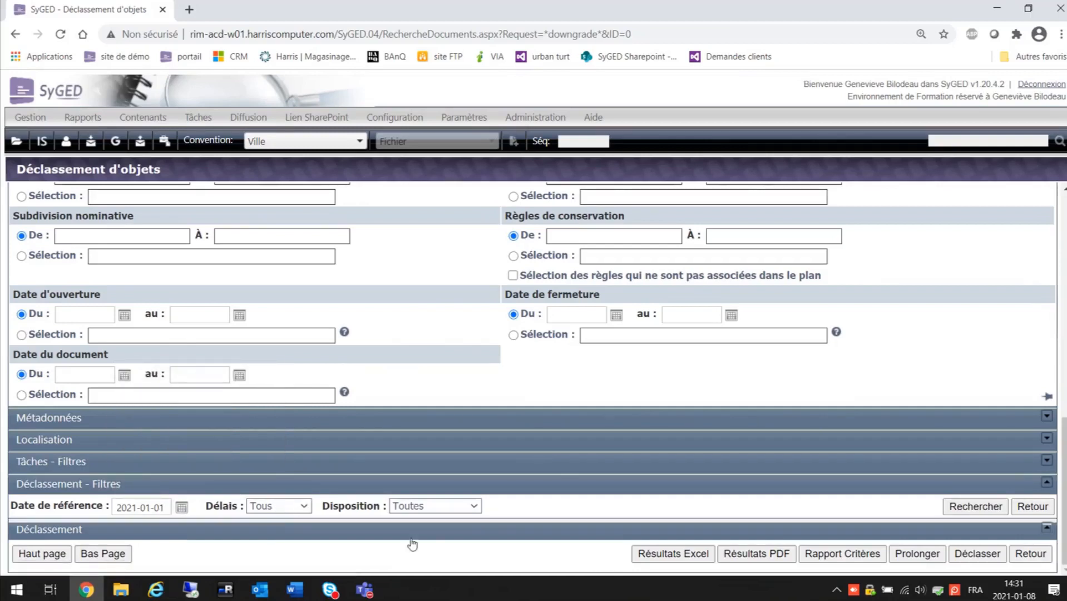
left_click(445, 509)
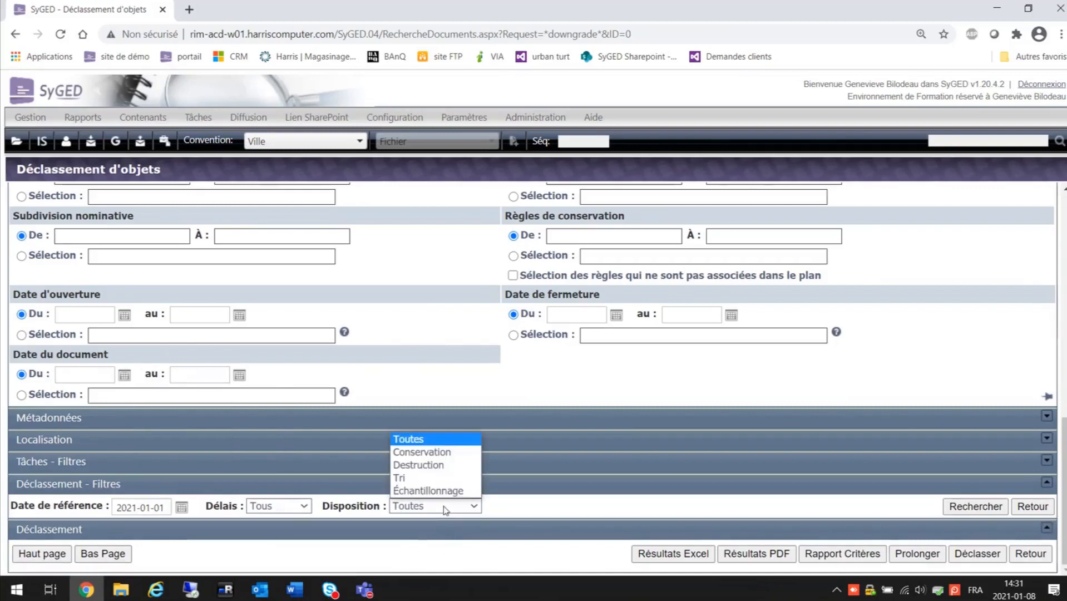
left_click(523, 510)
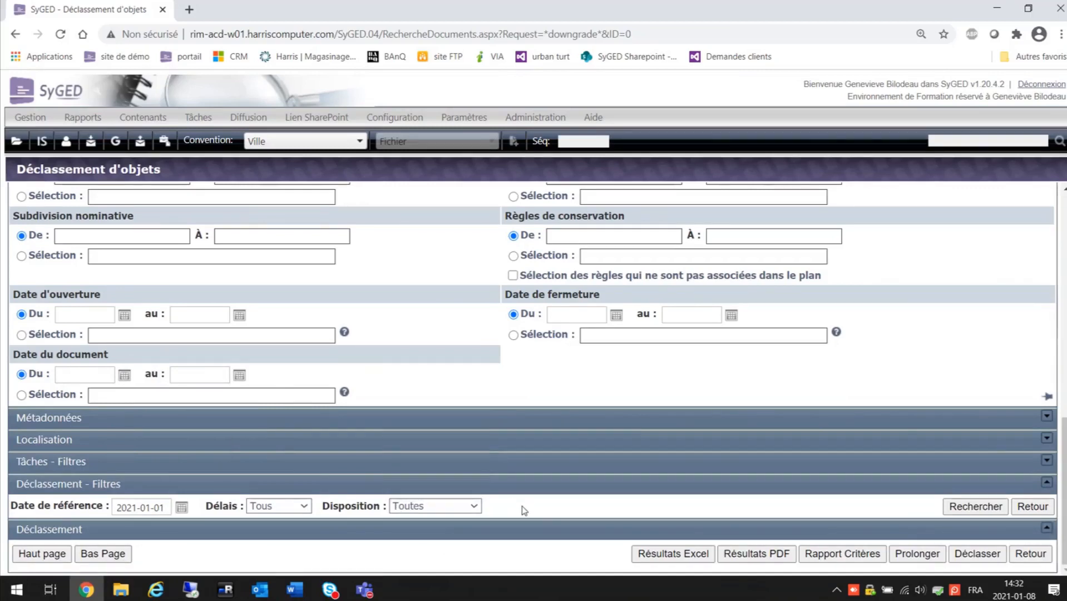
left_click(978, 509)
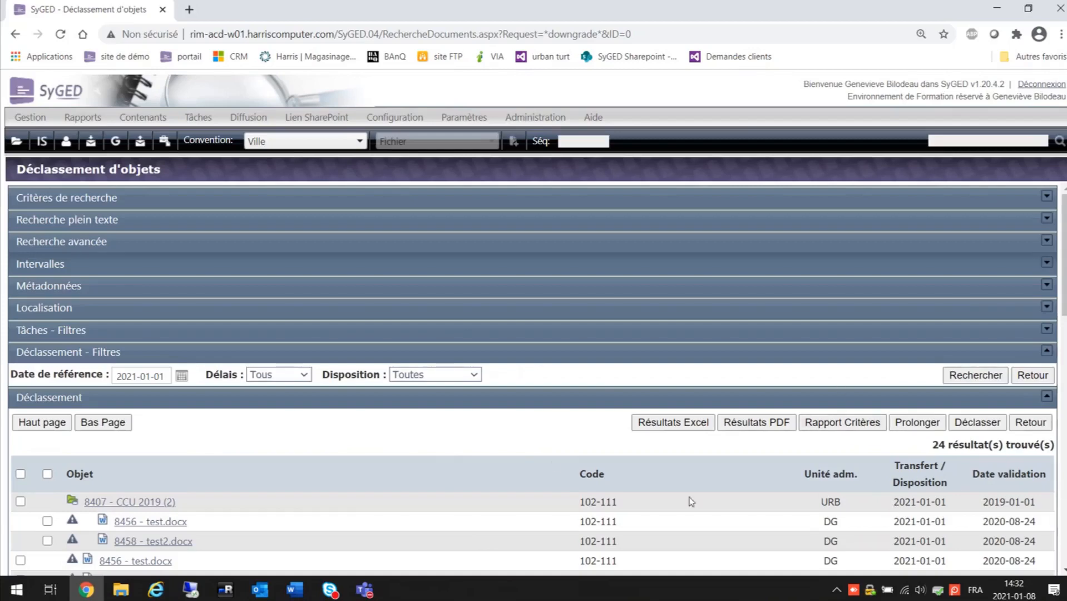
Try individual selections in the declassification results on the 8407 - CCU 2019 folder, its contained test documents and the separately listed 8456 - test.docx.
scroll(484, 489, "down", 1)
scroll(484, 489, "down", 3)
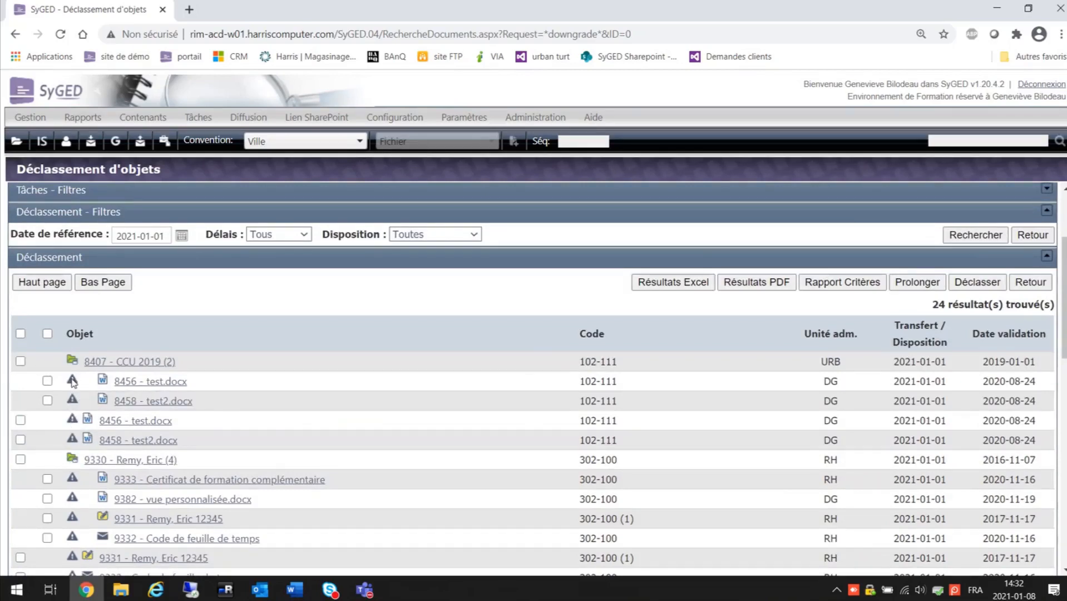
mouse_move(72, 381)
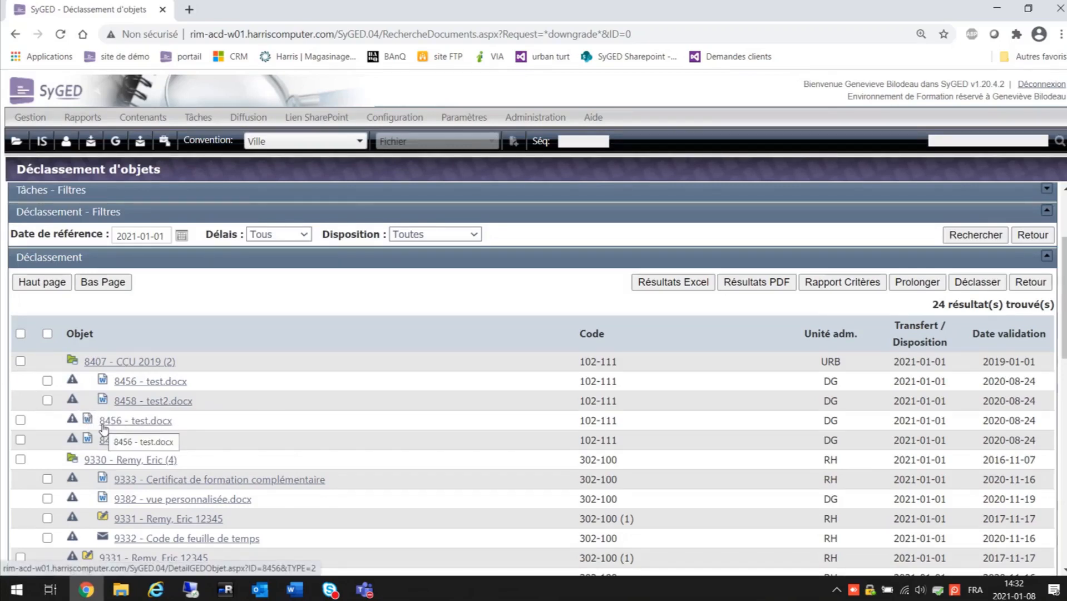
left_click(20, 362)
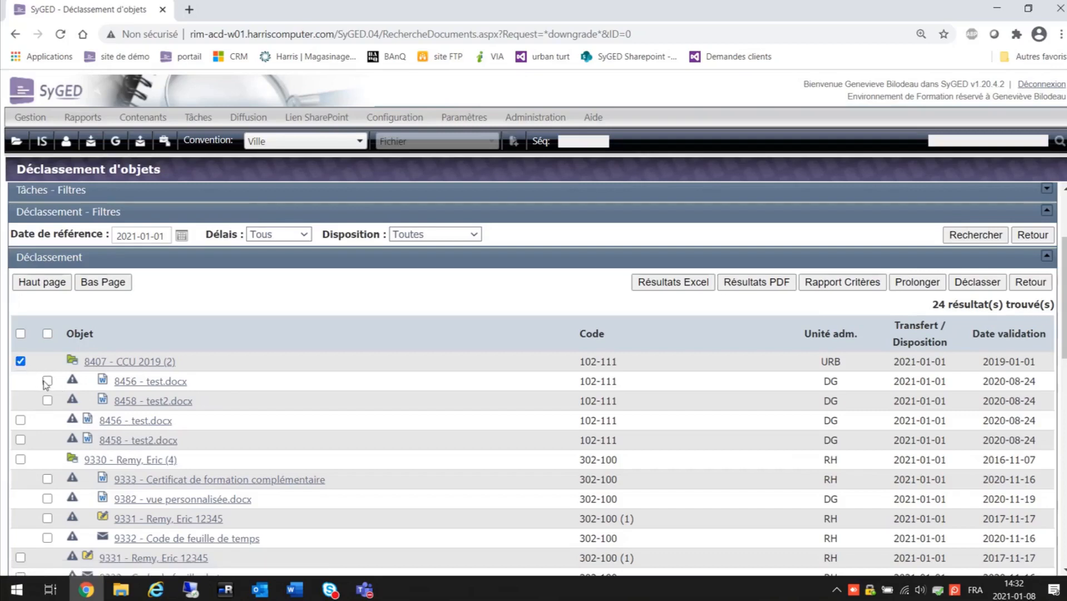
left_click(47, 401)
left_click(47, 381)
left_click(47, 381)
left_click(47, 401)
left_click(20, 362)
left_click(21, 420)
Select all found objects together with all their contained items and start their declassification.
left_click(20, 334)
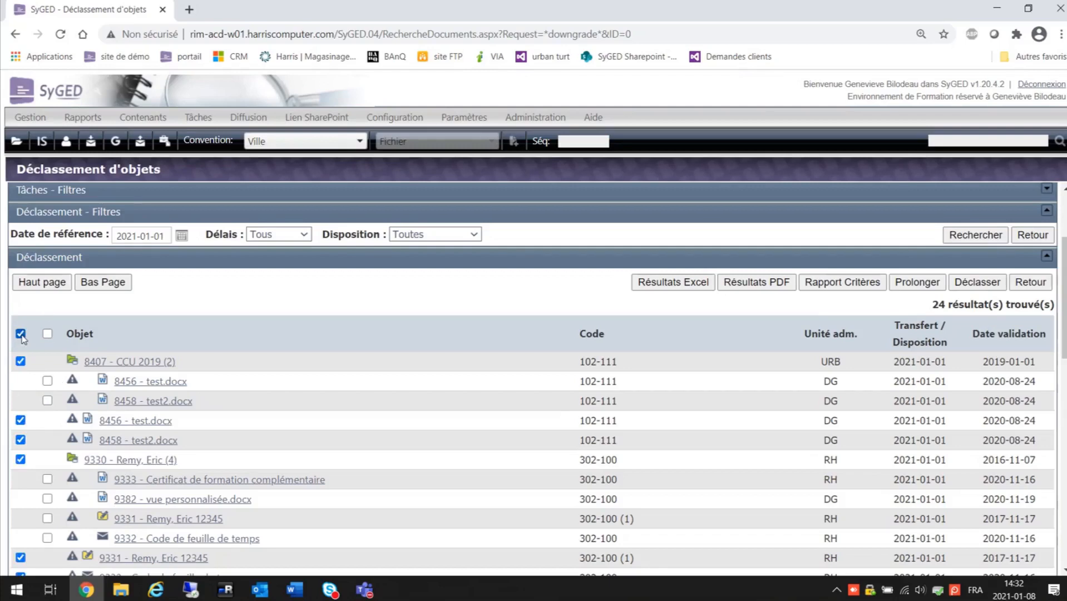
left_click(47, 333)
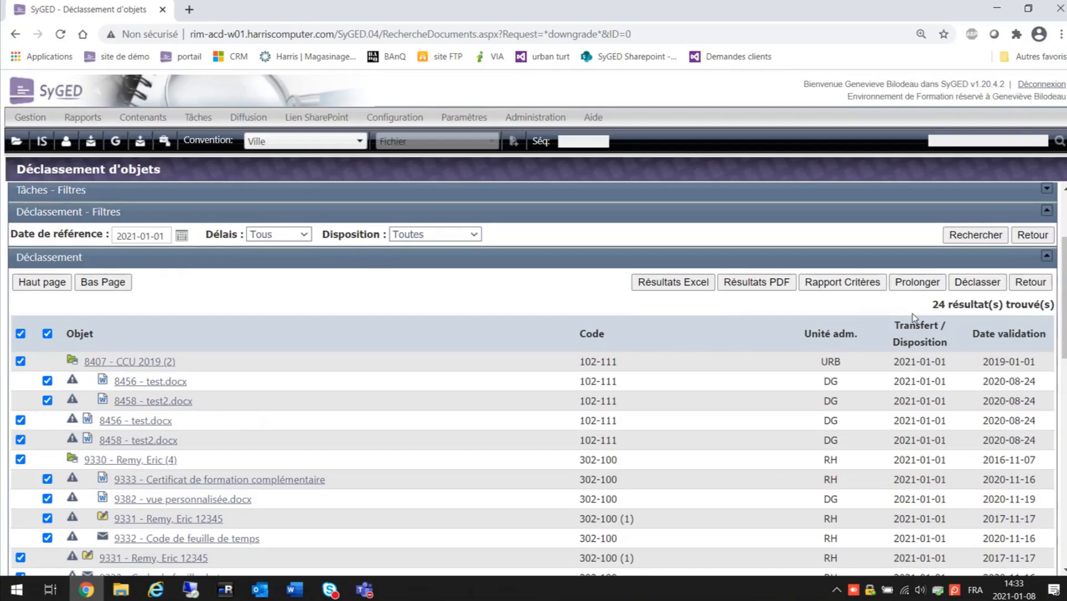
left_click(971, 286)
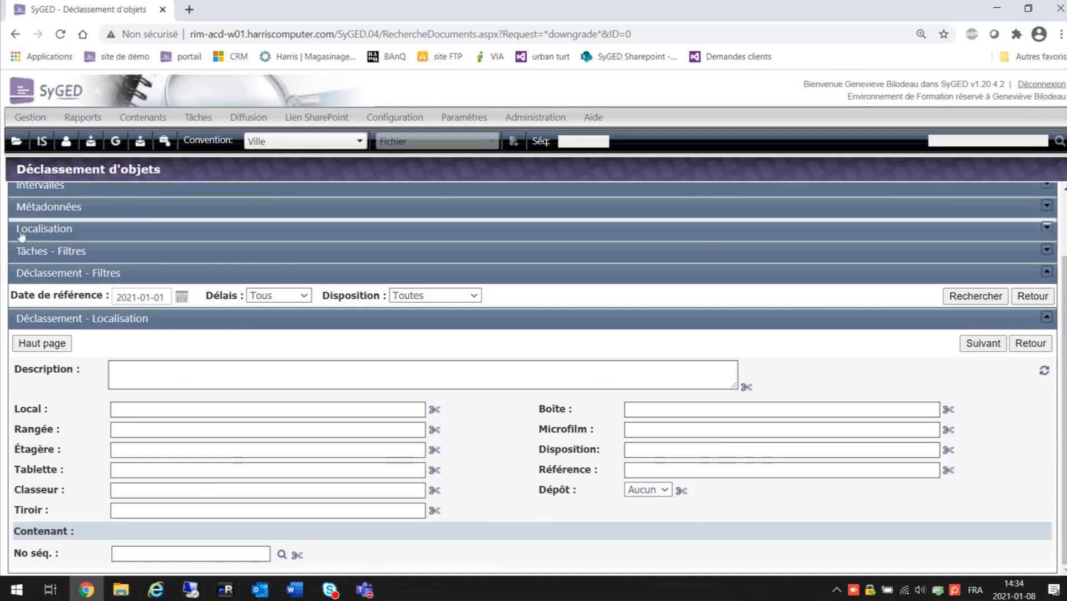
Leave the declassification, open the fifth listed user's record for editing in user management, and set the user type to Standard.
left_click(17, 142)
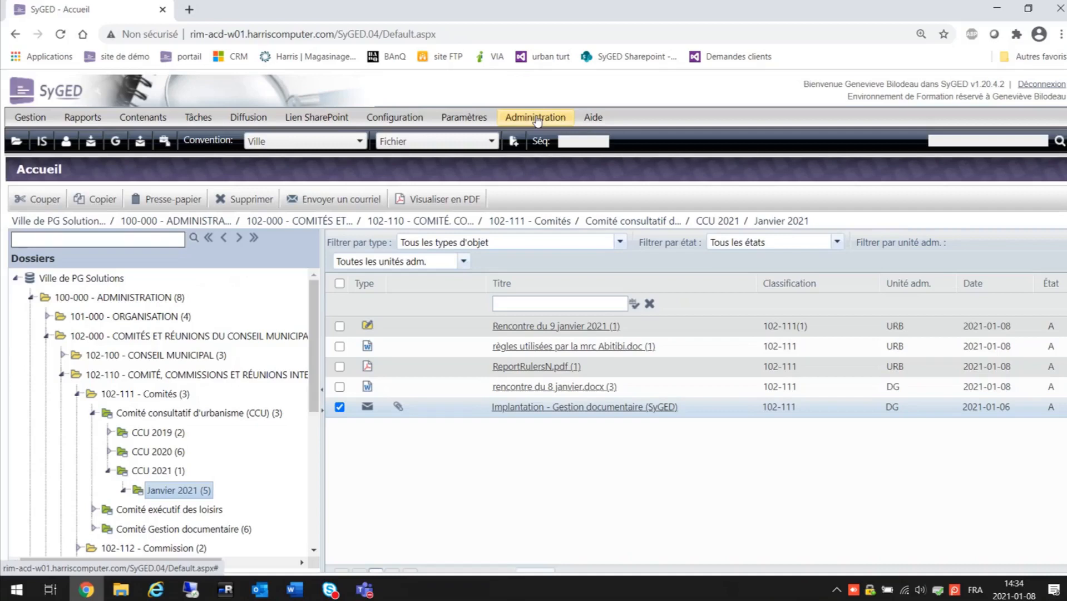
left_click(536, 121)
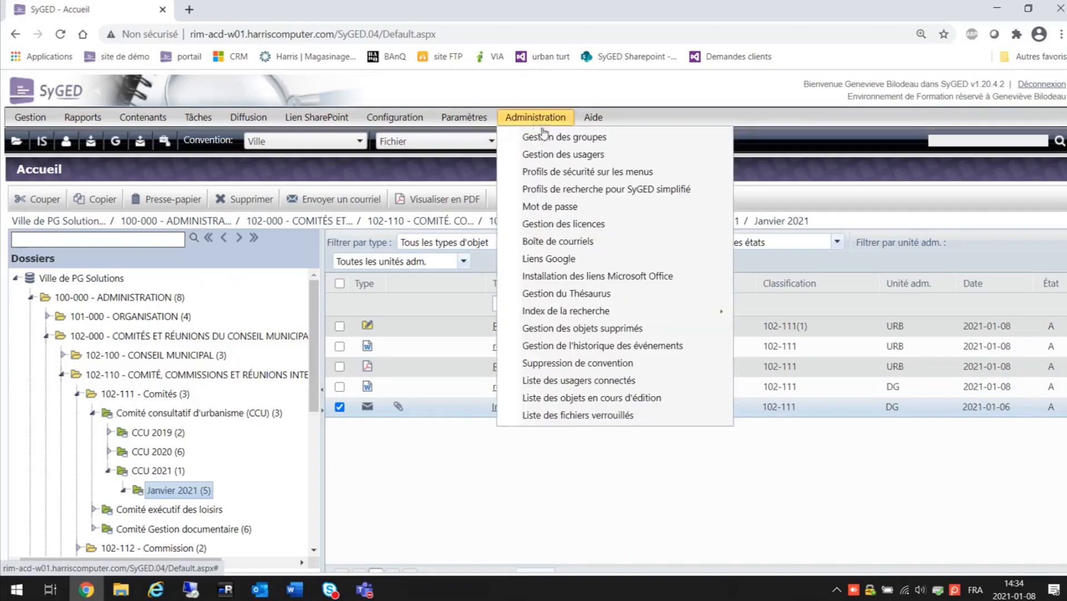
left_click(576, 156)
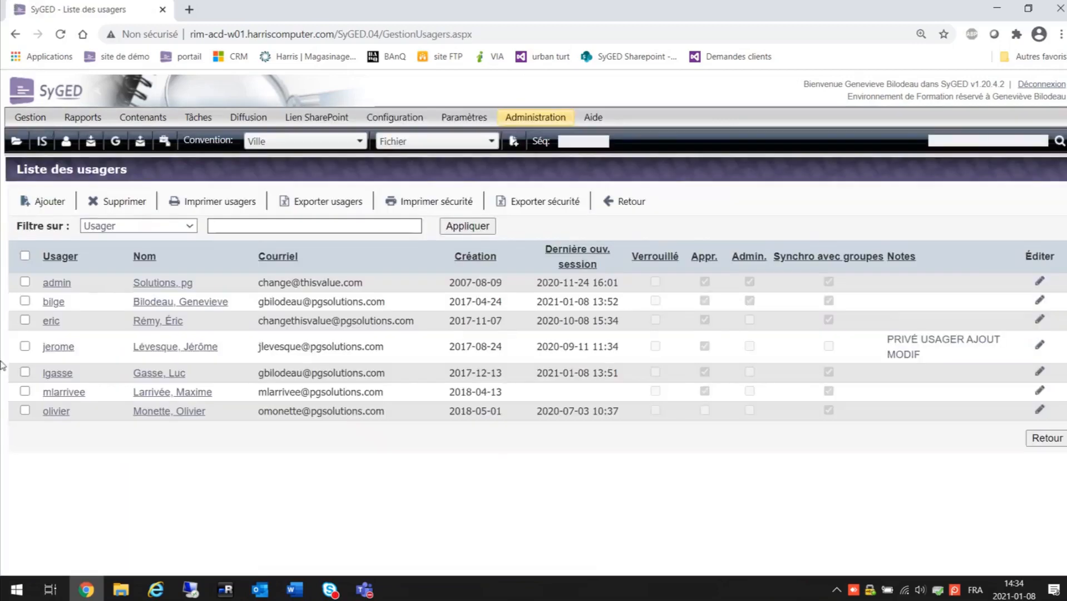
left_click(1041, 376)
scroll(863, 392, "down", 3)
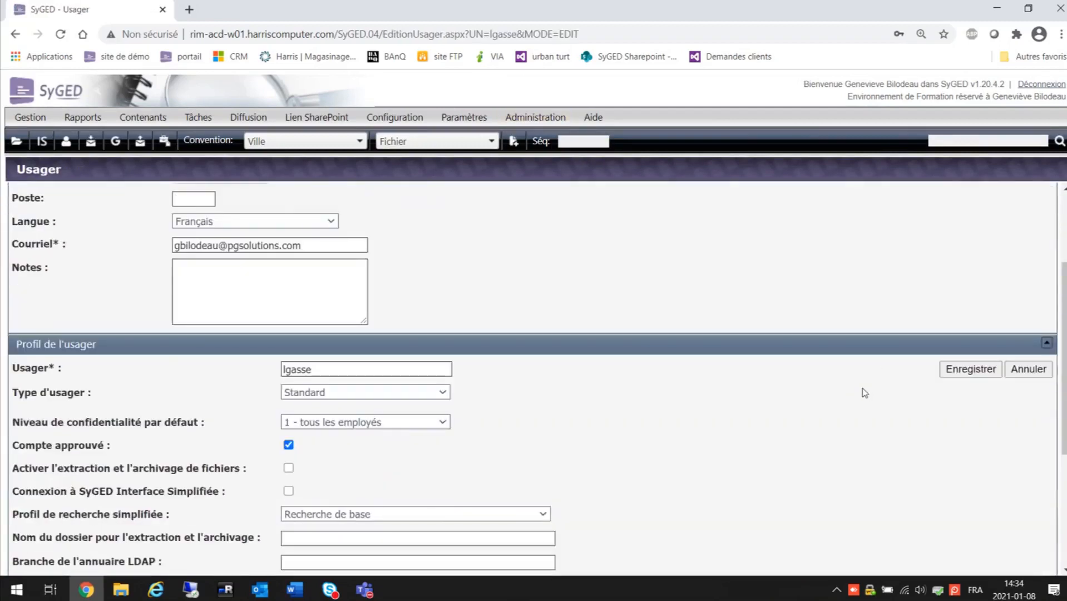
left_click(371, 400)
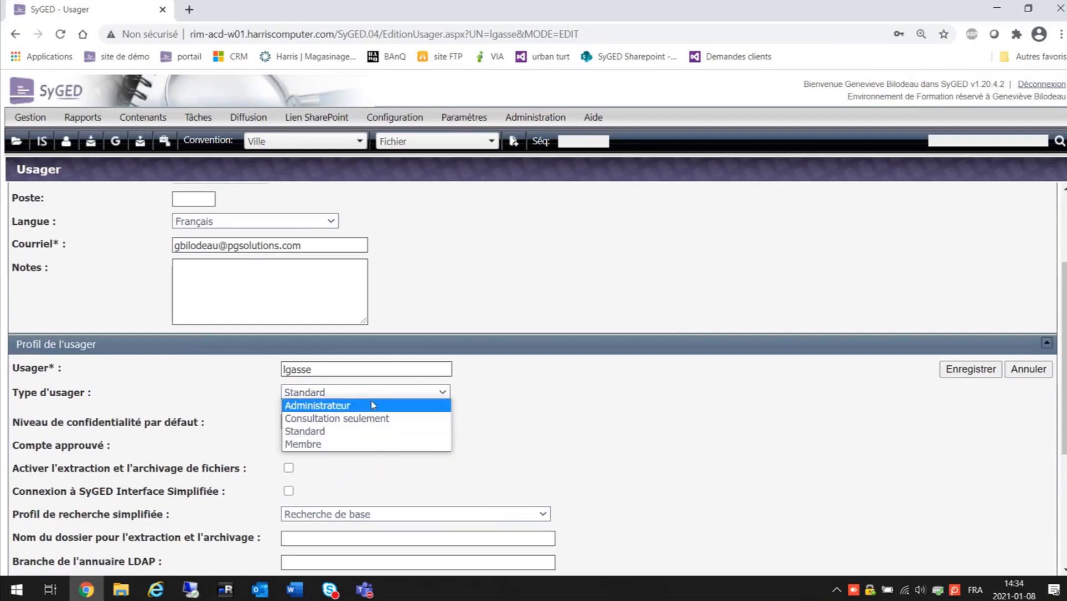
left_click(332, 436)
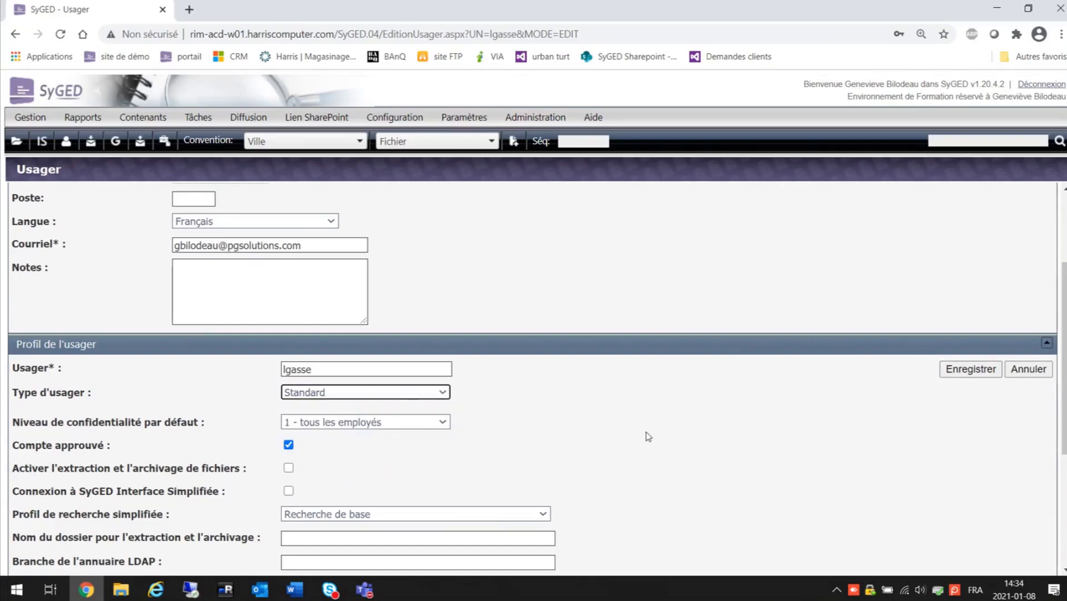
Examine the user's profile options, the assigned menu security profile and the add, modify or delete rights by state.
scroll(645, 431, "down", 3)
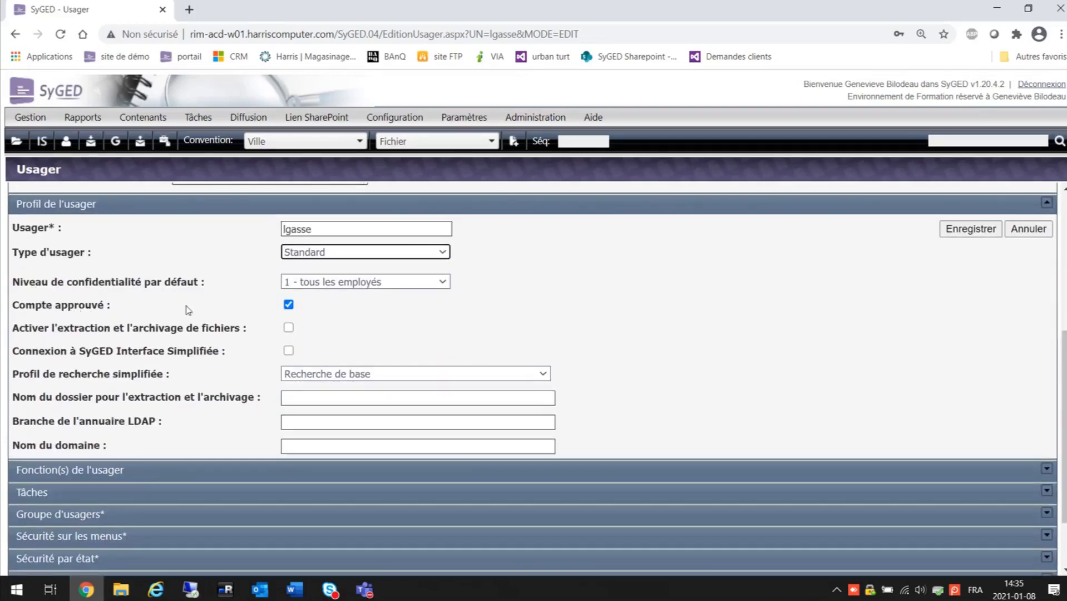
scroll(689, 345, "down", 1)
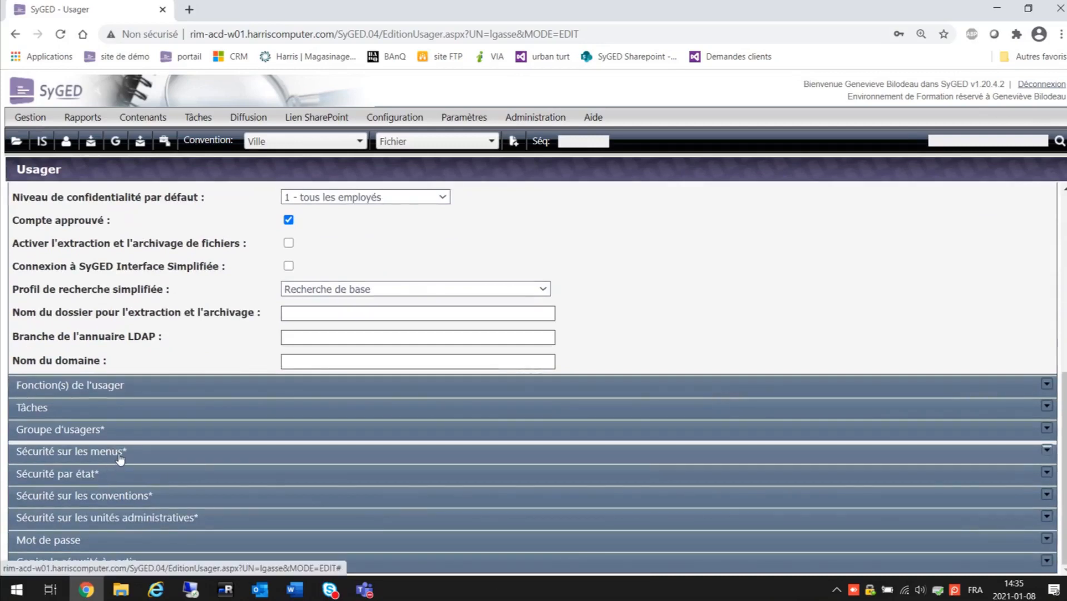
left_click(120, 455)
scroll(512, 426, "down", 1)
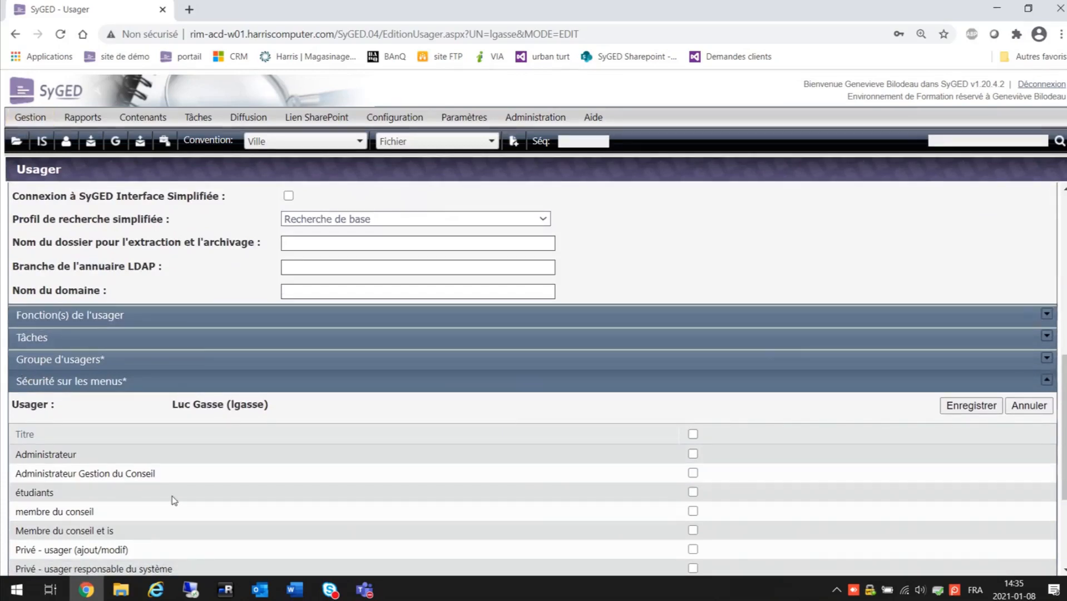
scroll(175, 500, "down", 2)
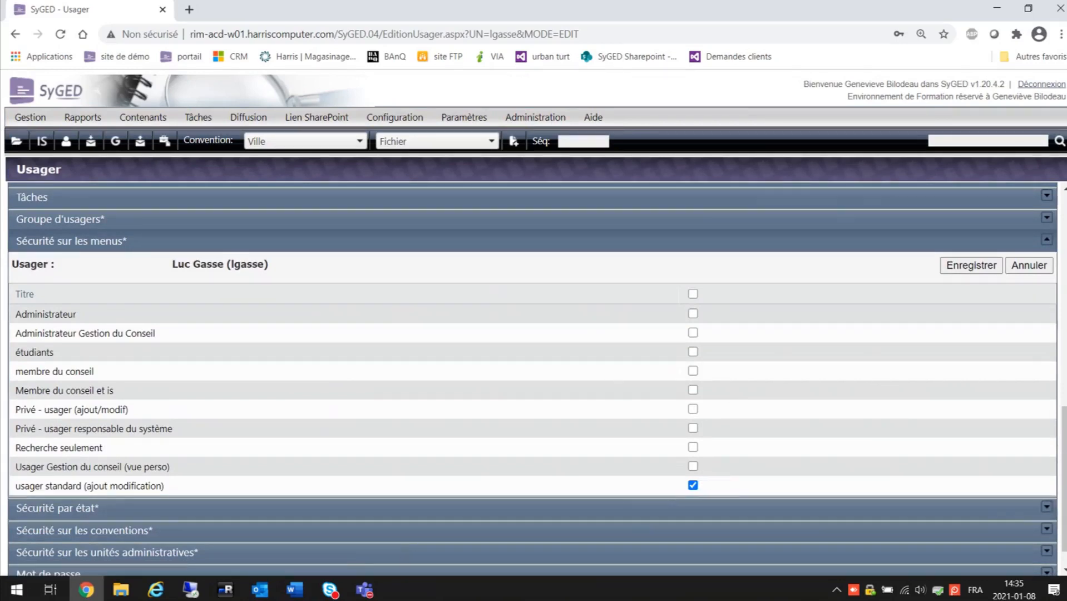
left_click(212, 509)
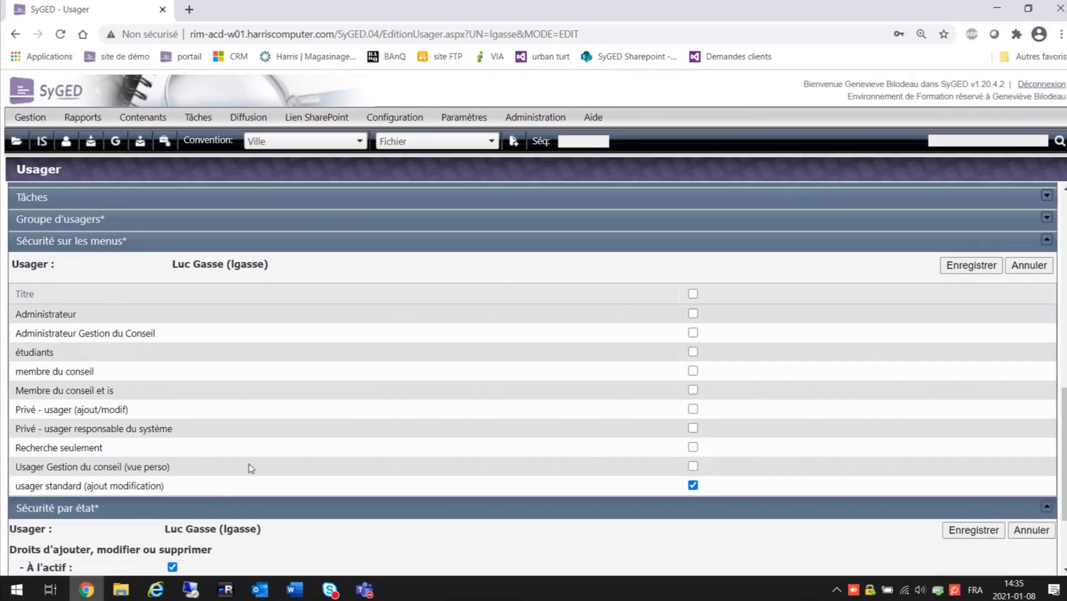
scroll(340, 432, "down", 2)
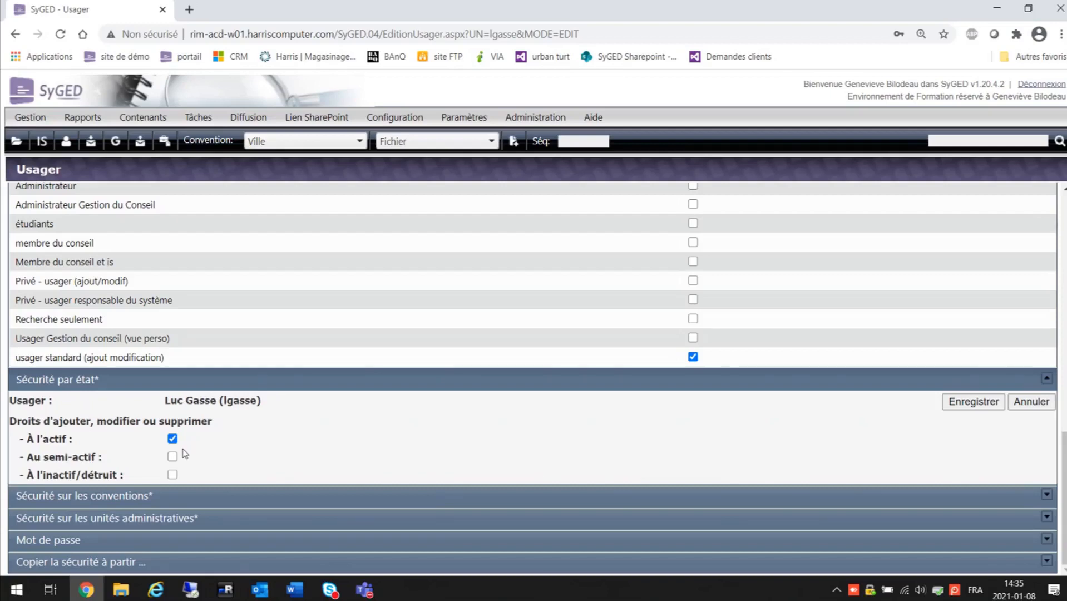
Review the user's authorized conventions and the rights and confidentiality levels per administrative unit, and save the user record.
left_click(141, 497)
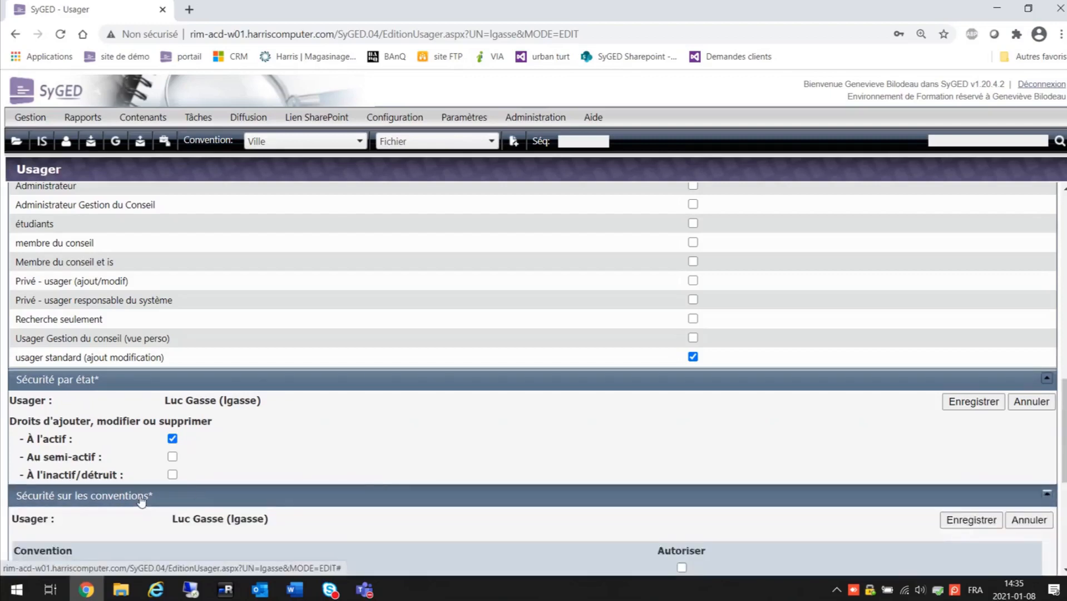
scroll(389, 487, "down", 4)
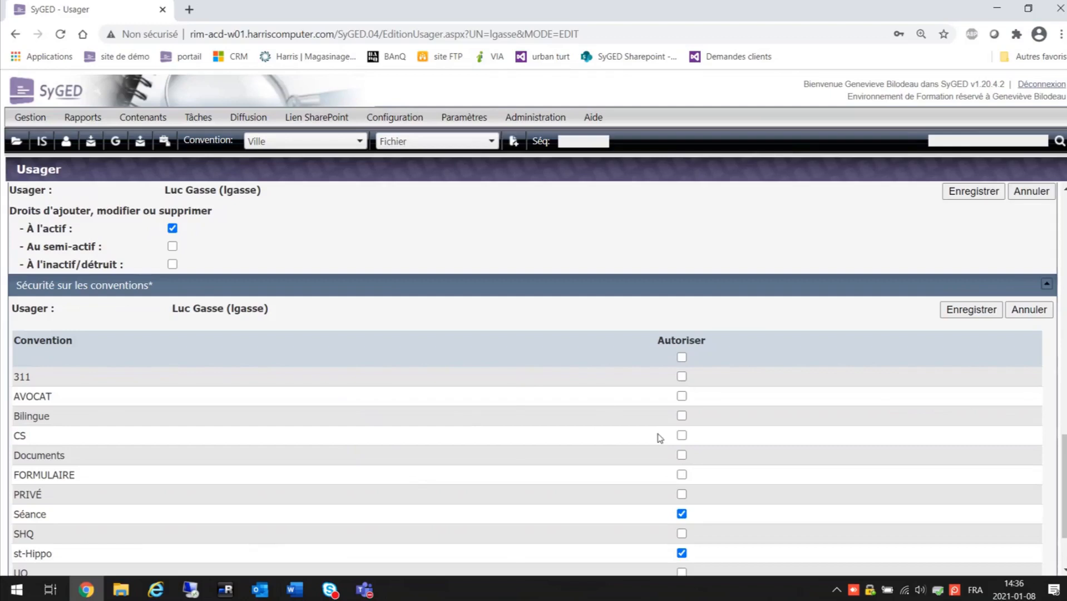
scroll(466, 427, "down", 2)
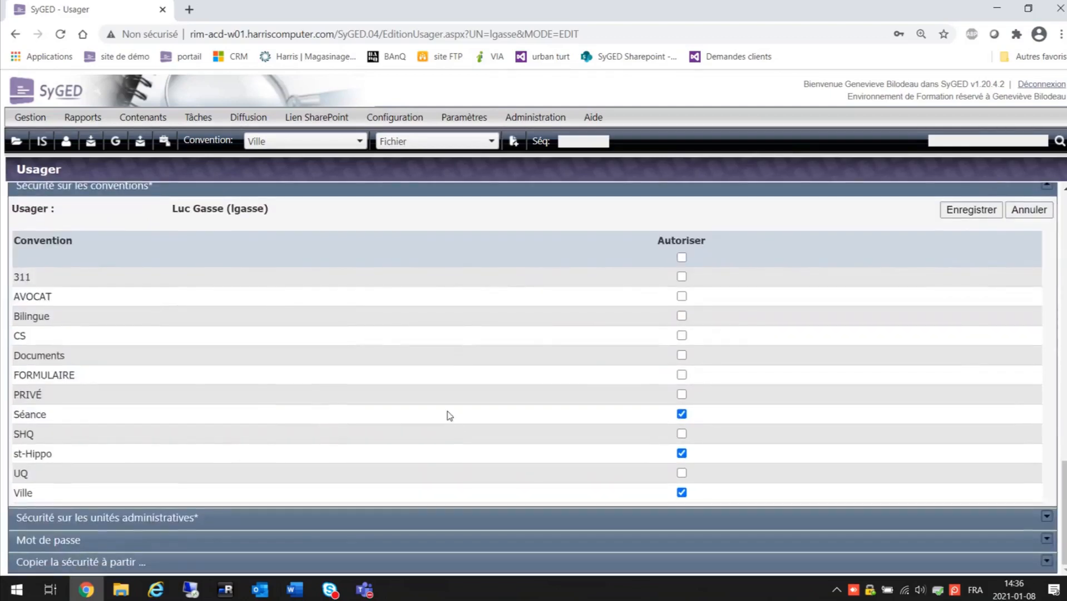
left_click(171, 523)
scroll(423, 466, "down", 4)
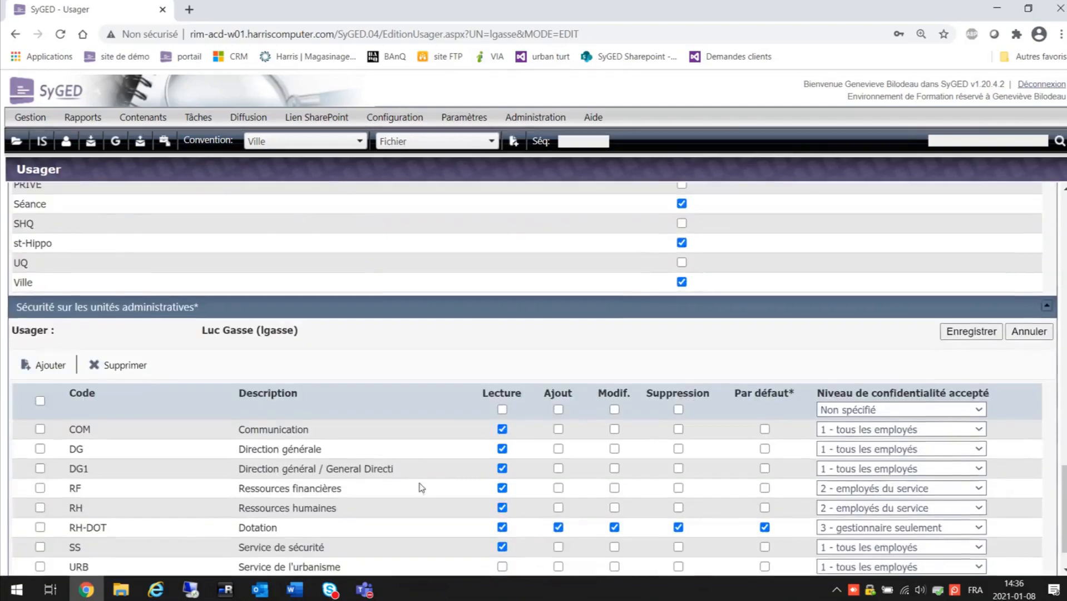
scroll(421, 487, "down", 1)
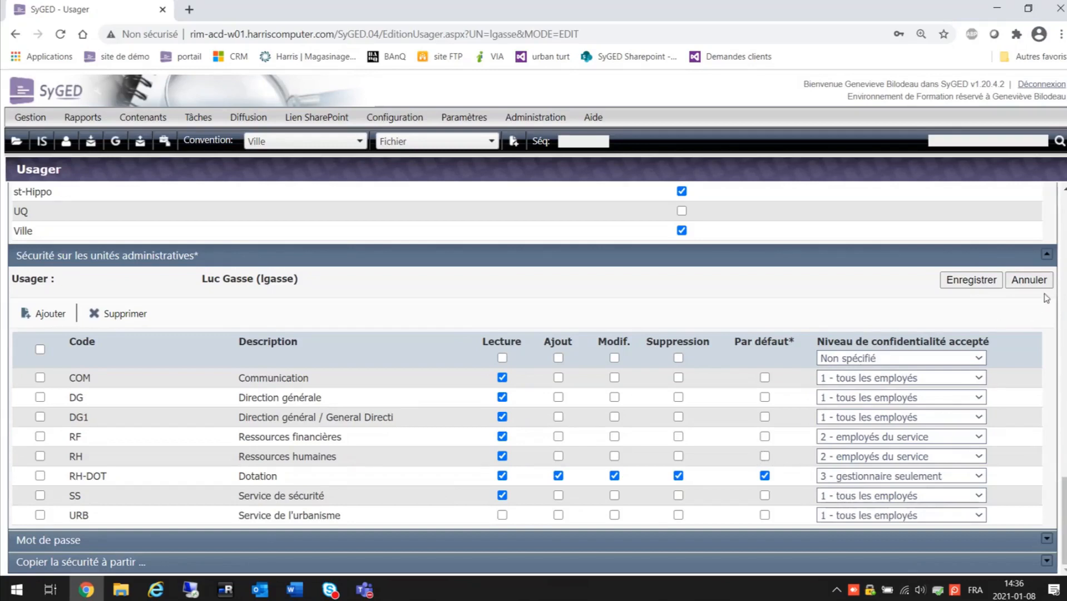
left_click(994, 281)
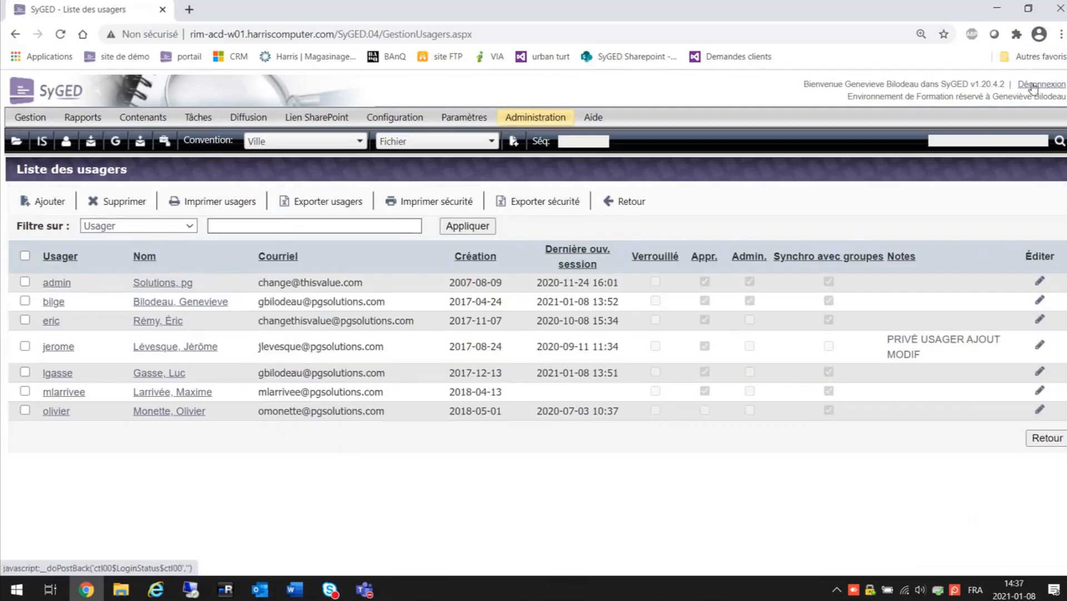
Log out and sign in to the Ville convention with the standard user's saved username and password.
left_click(1032, 88)
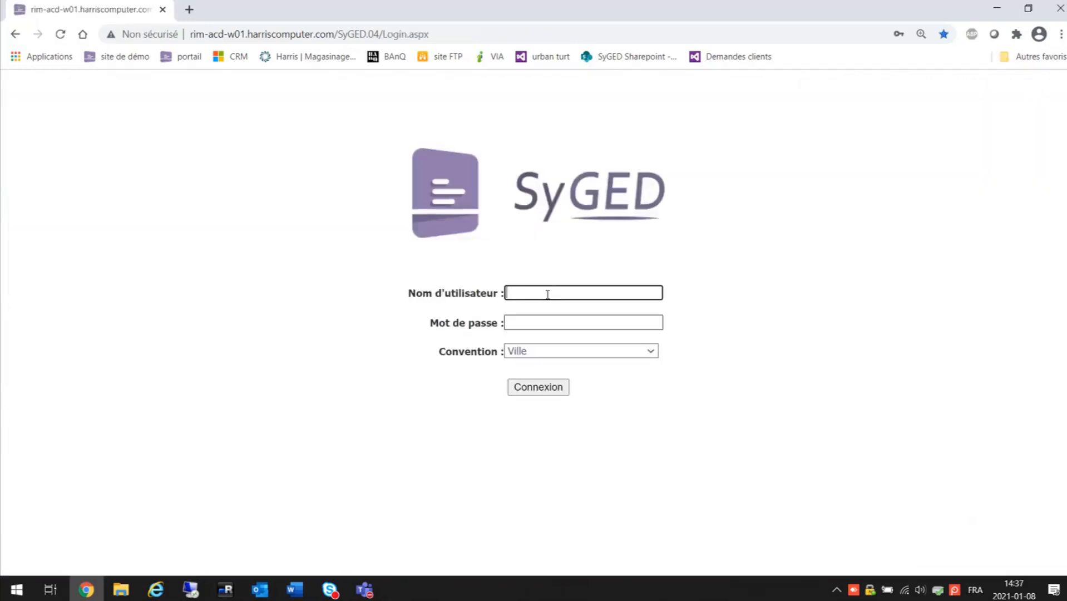
left_click(547, 294)
left_click(582, 59)
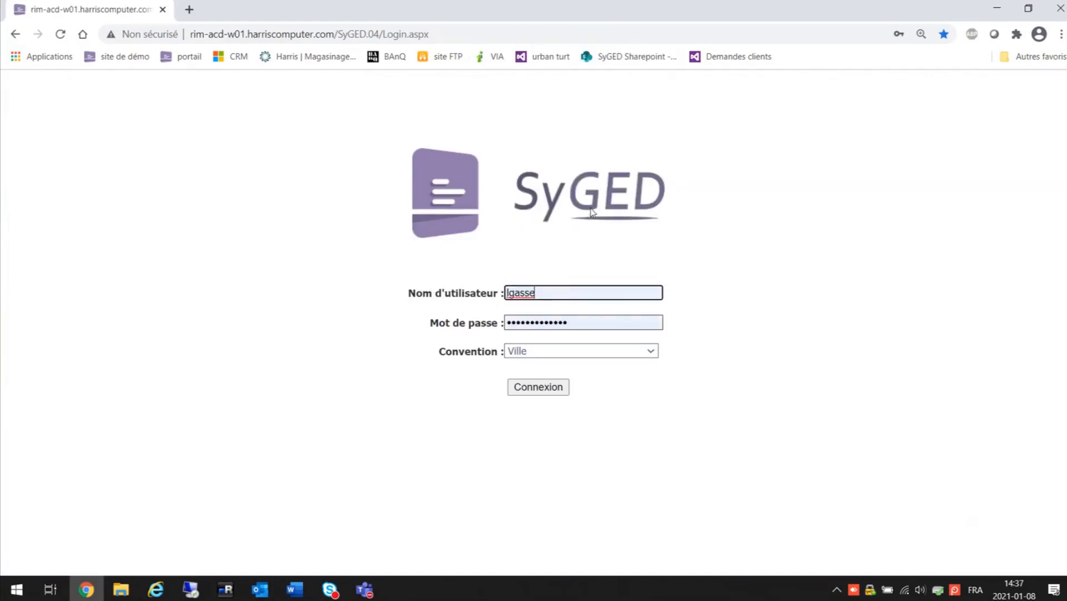
left_click(558, 391)
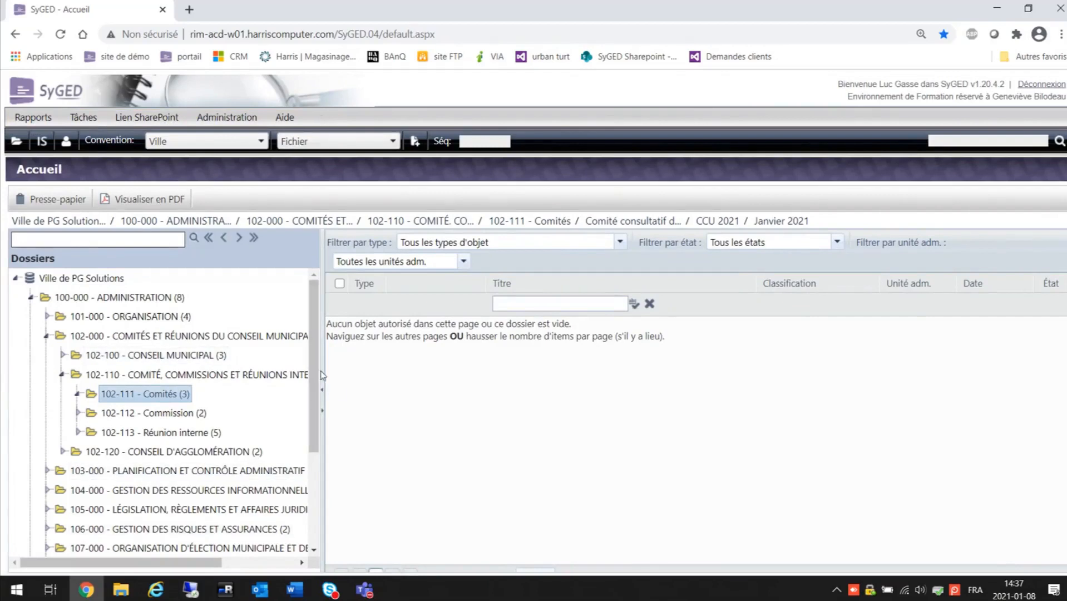
Widen the folder tree to check access to 102-111 - Comités, review the creatable object types keeping Fichier, and log out.
left_click_drag(321, 370, 454, 375)
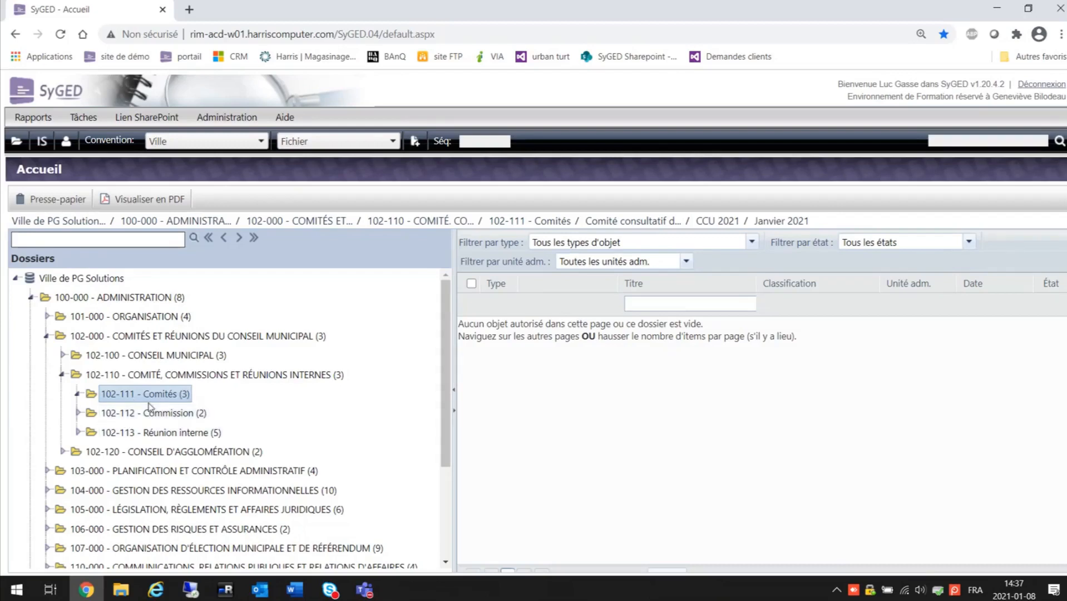
left_click(78, 395)
left_click(351, 146)
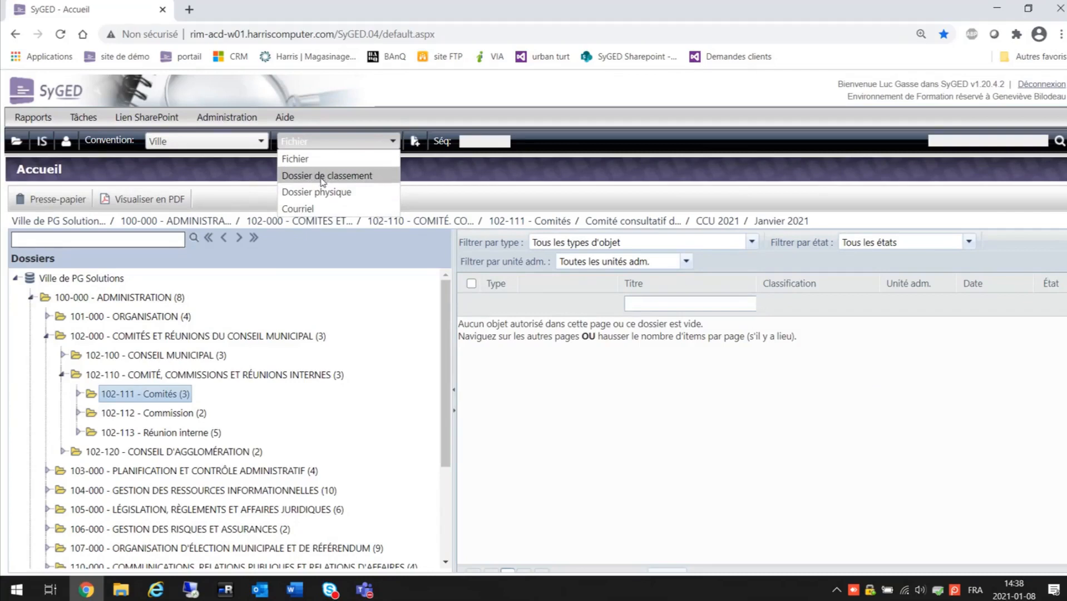
left_click(316, 162)
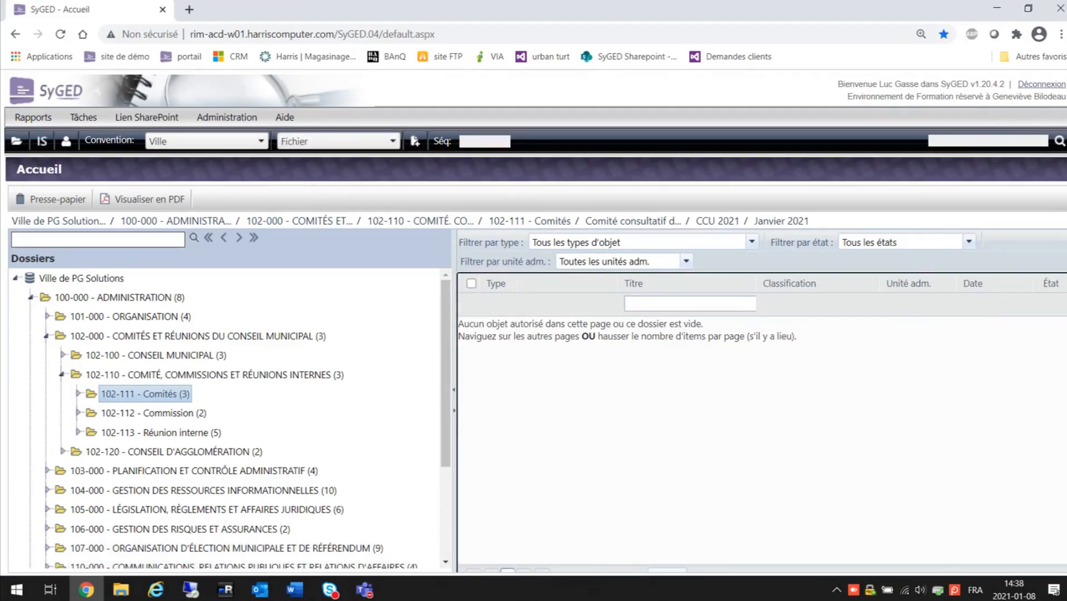
left_click(1051, 86)
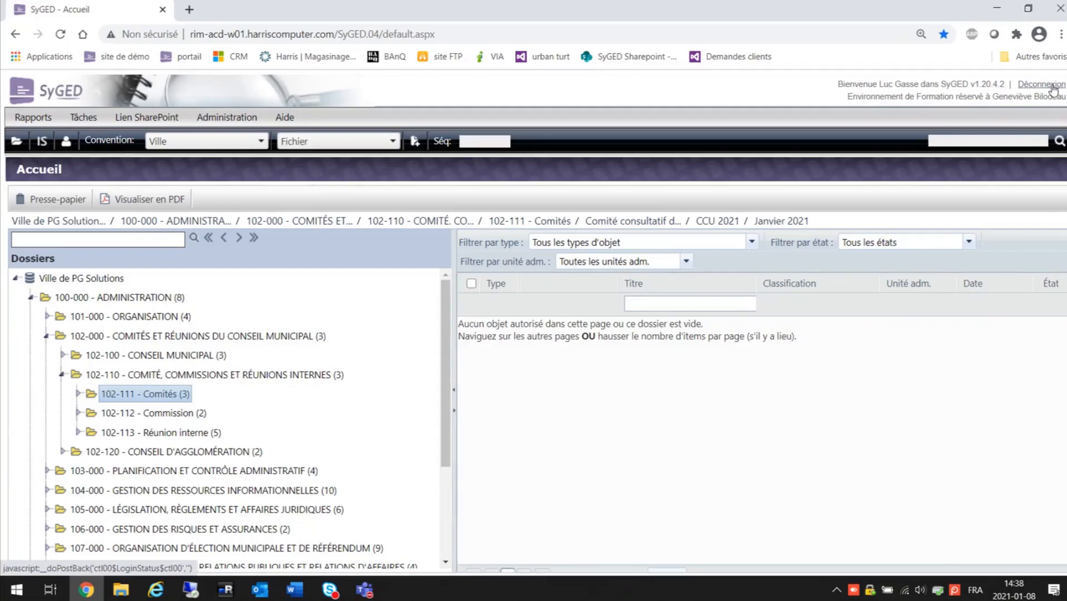